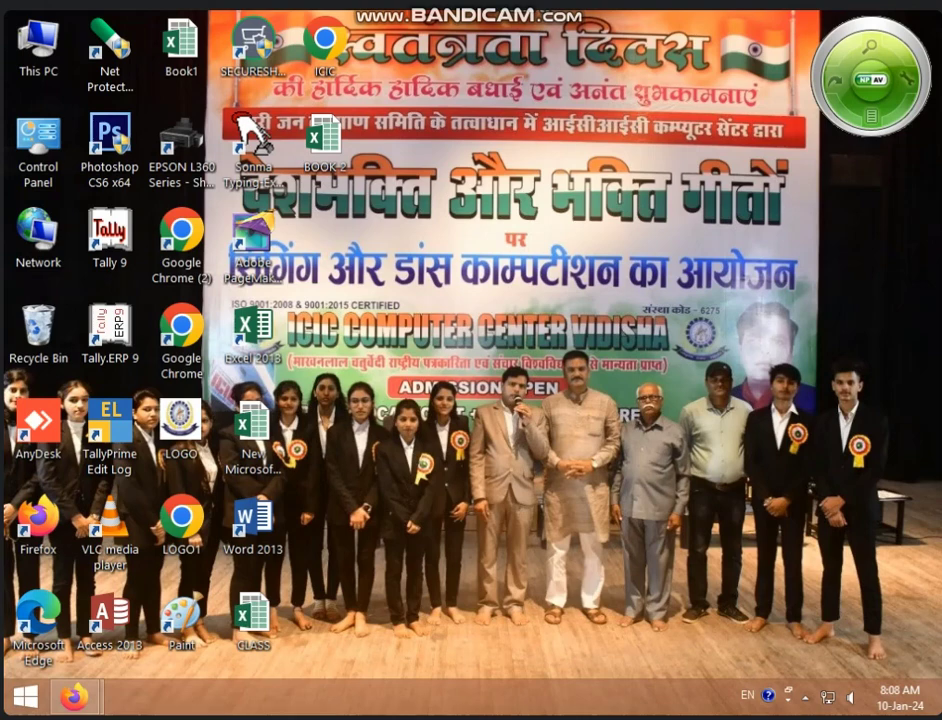
- Refresh the desktop three times, then launch Excel 2013 from its desktop shortcut
{"action": "right_click", "coordinate": [612, 155]}
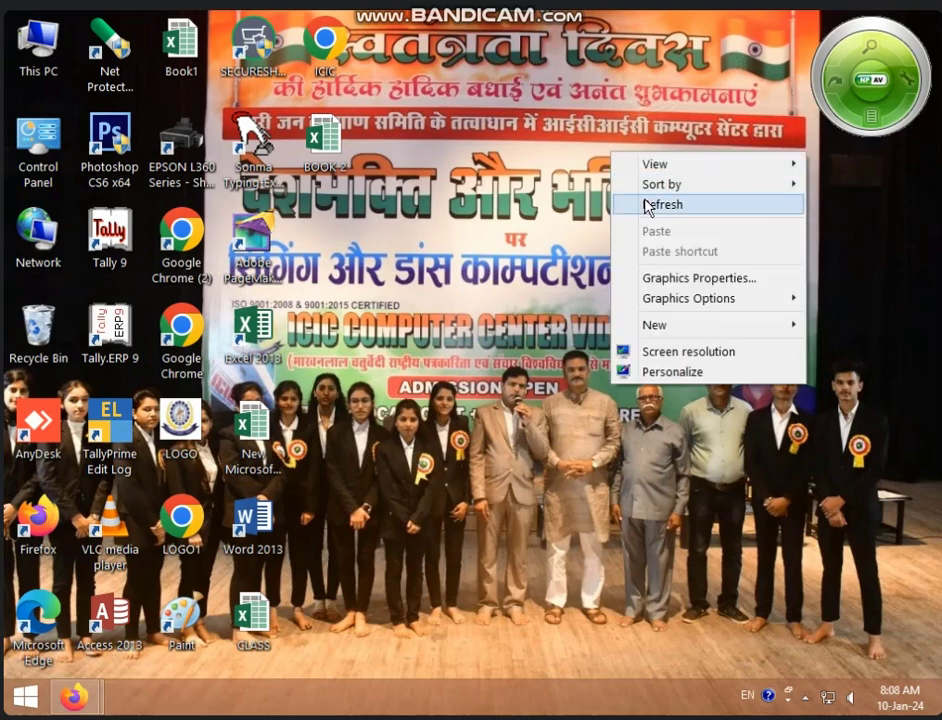
{"action": "left_click", "coordinate": [643, 204]}
{"action": "right_click", "coordinate": [618, 180]}
{"action": "left_click", "coordinate": [645, 238]}
{"action": "right_click", "coordinate": [600, 205]}
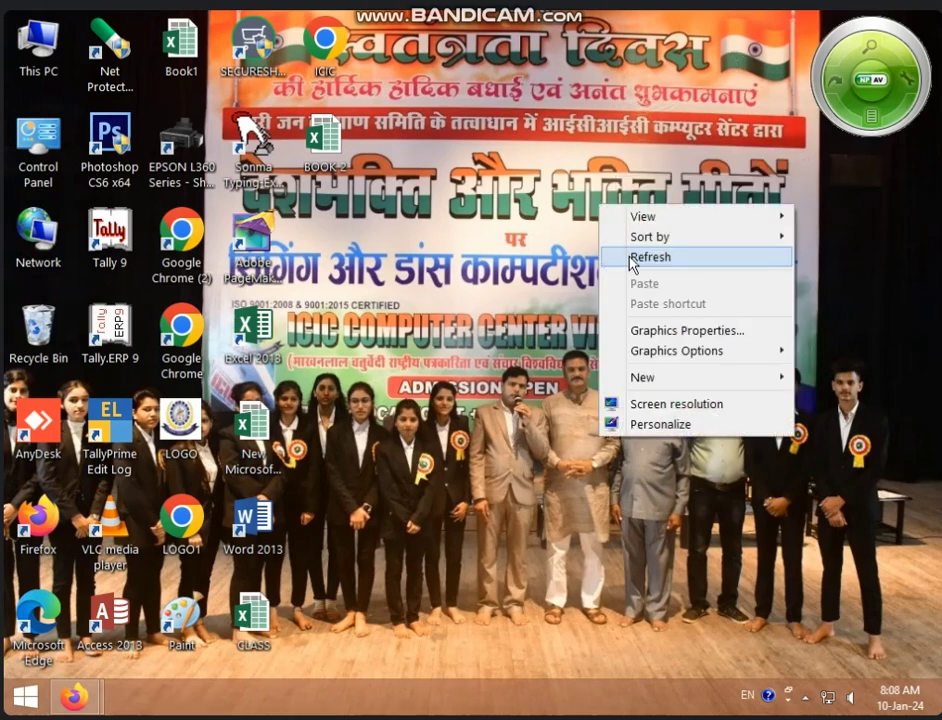
{"action": "left_click", "coordinate": [630, 259]}
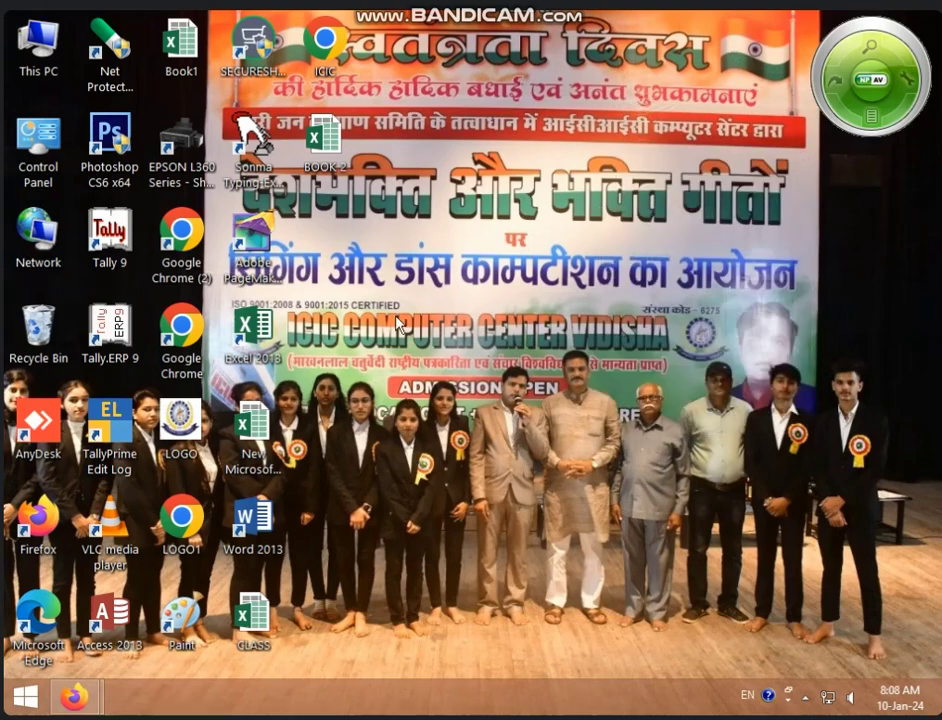
{"action": "double_click", "coordinate": [251, 345]}
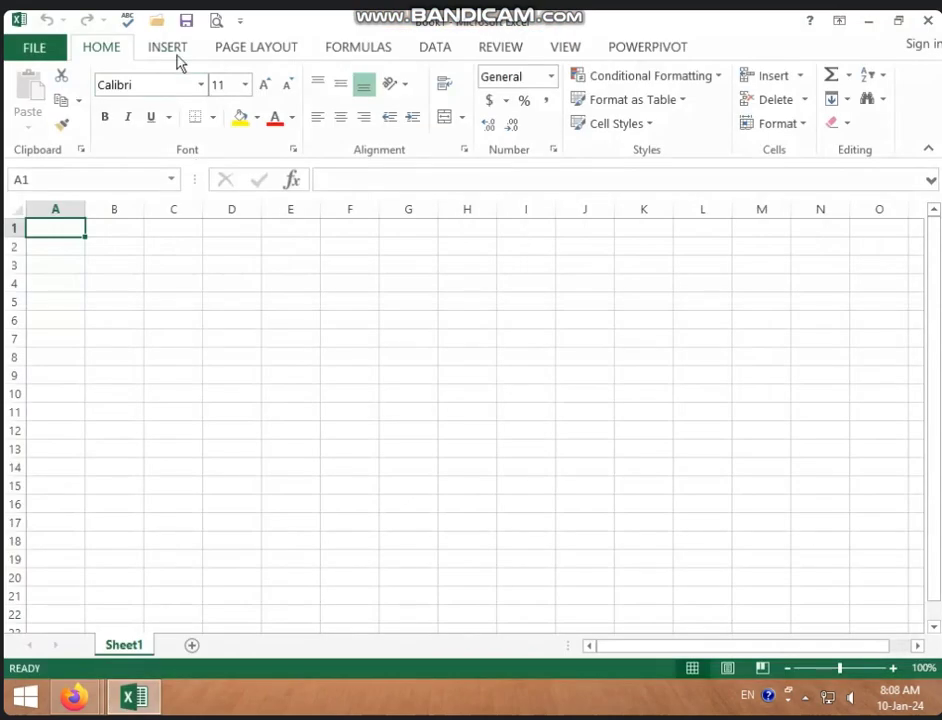
- Show the INSERT ribbon in the blank workbook, select cell G10 and scroll to the top
{"action": "left_click", "coordinate": [190, 44]}
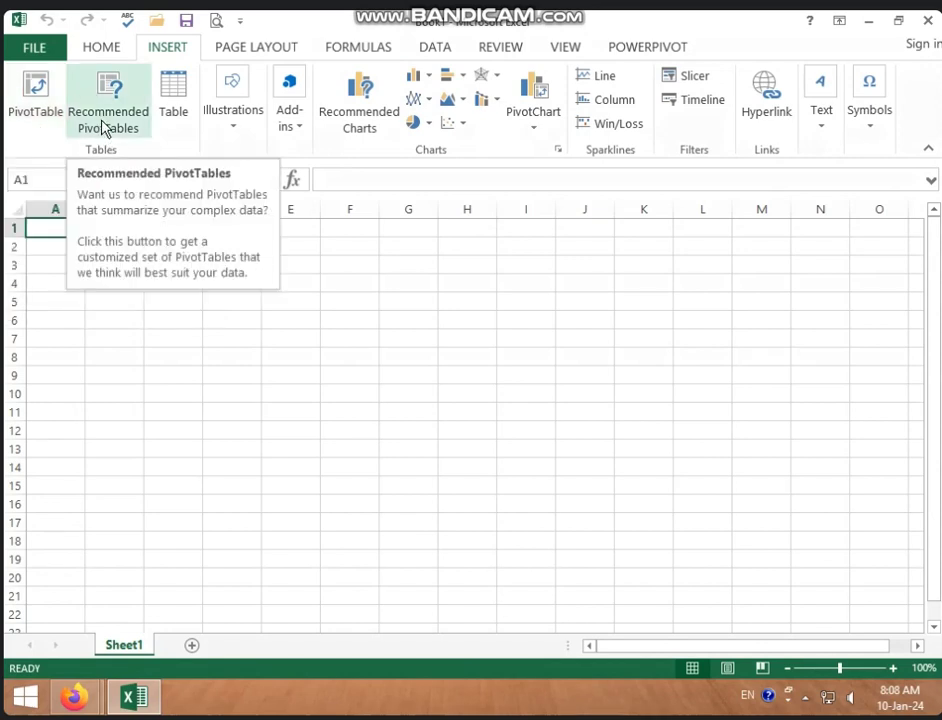
{"action": "left_click", "coordinate": [389, 390]}
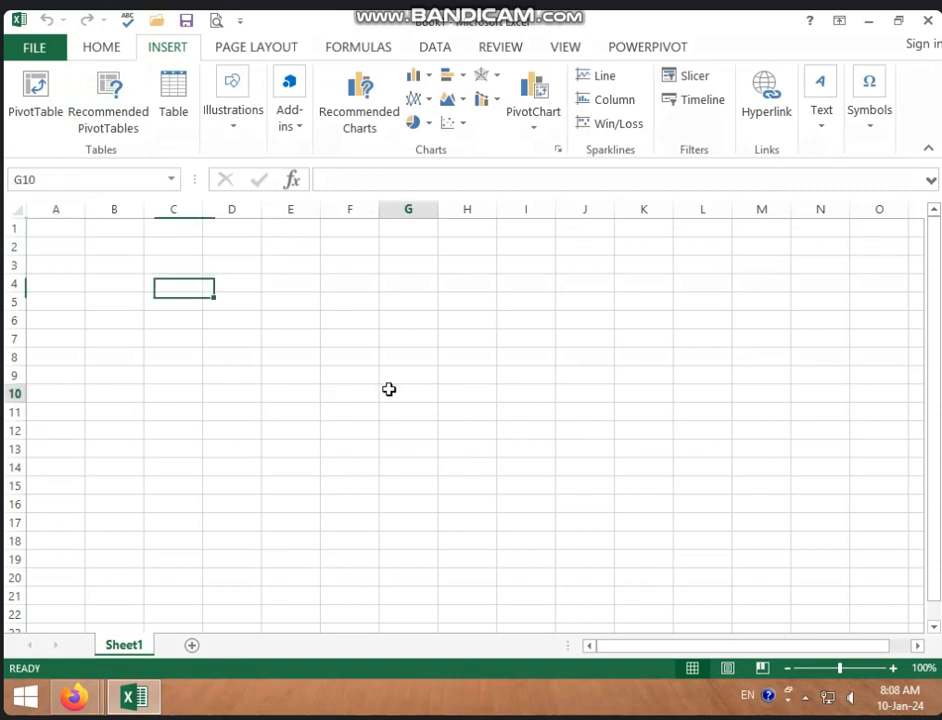
{"action": "scroll", "coordinate": [349, 371], "scroll_direction": "up", "scroll_amount": 2, "text": "ctrl"}
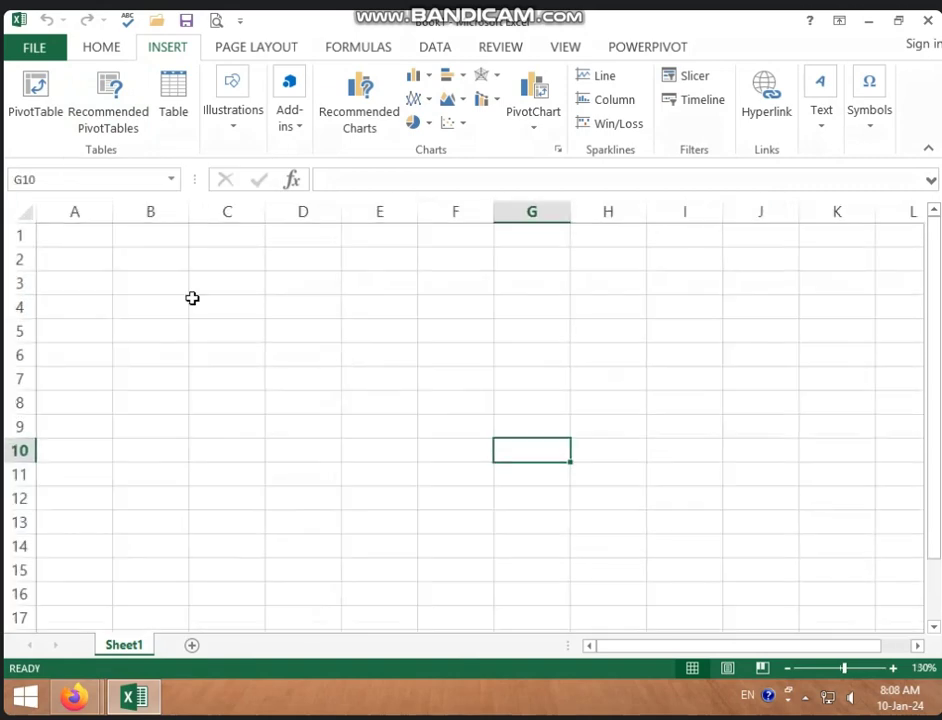
- Enter the column headers date, pro name and amt in A1:C1
{"action": "left_click", "coordinate": [94, 234]}
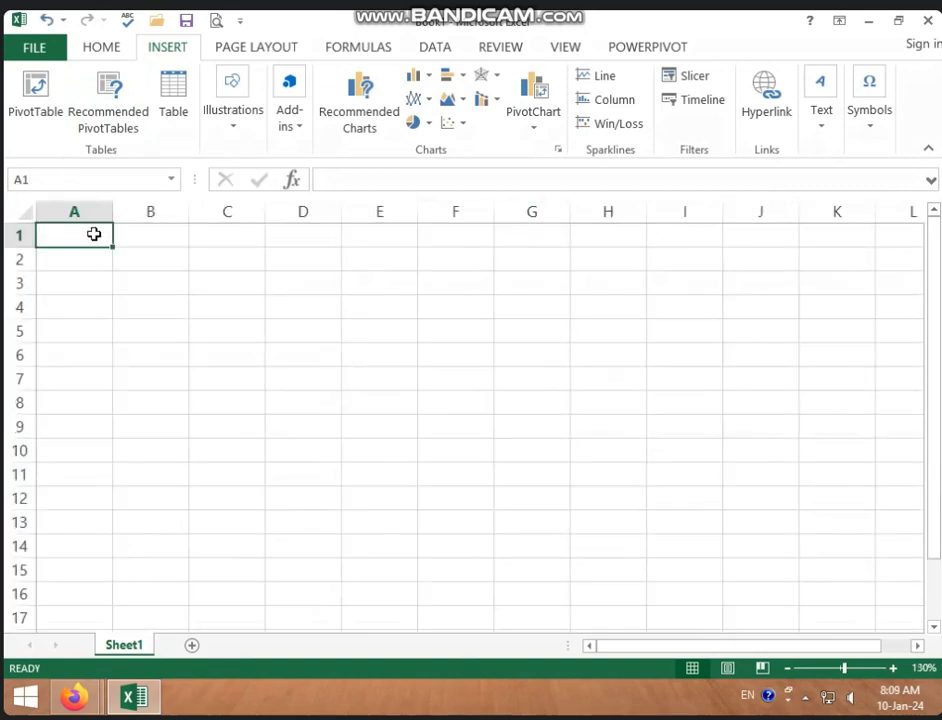
{"action": "type", "text": "date"}
{"action": "key", "text": "Tab"}
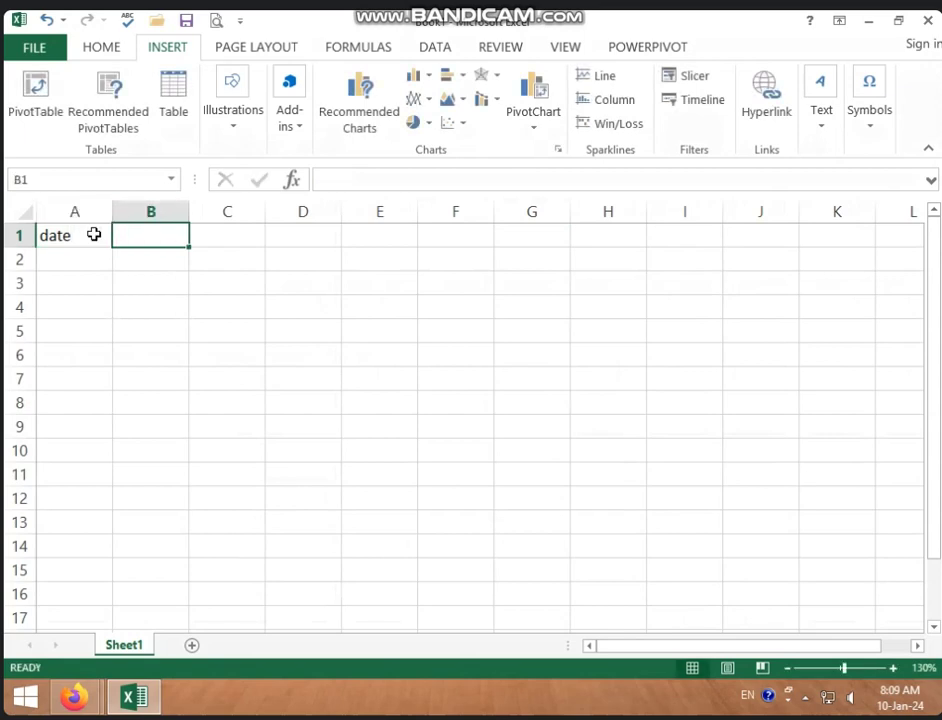
{"action": "type", "text": "pro nm"}
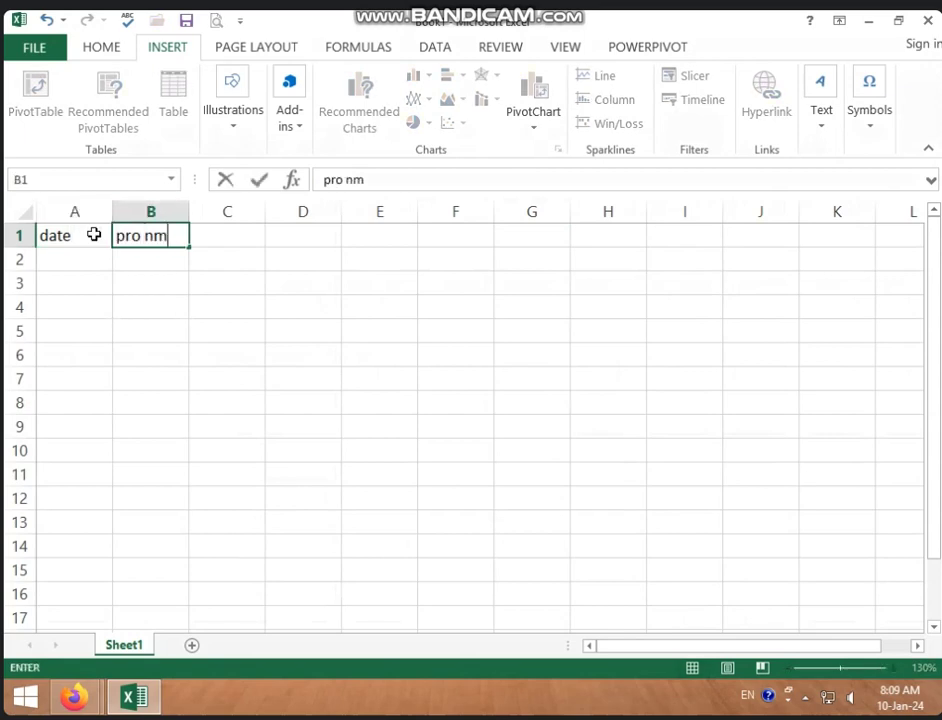
{"action": "type", "text": "m"}
{"action": "key", "text": "BackSpace"}
{"action": "key", "text": "BackSpace"}
{"action": "type", "text": "ame"}
{"action": "key", "text": "Tab"}
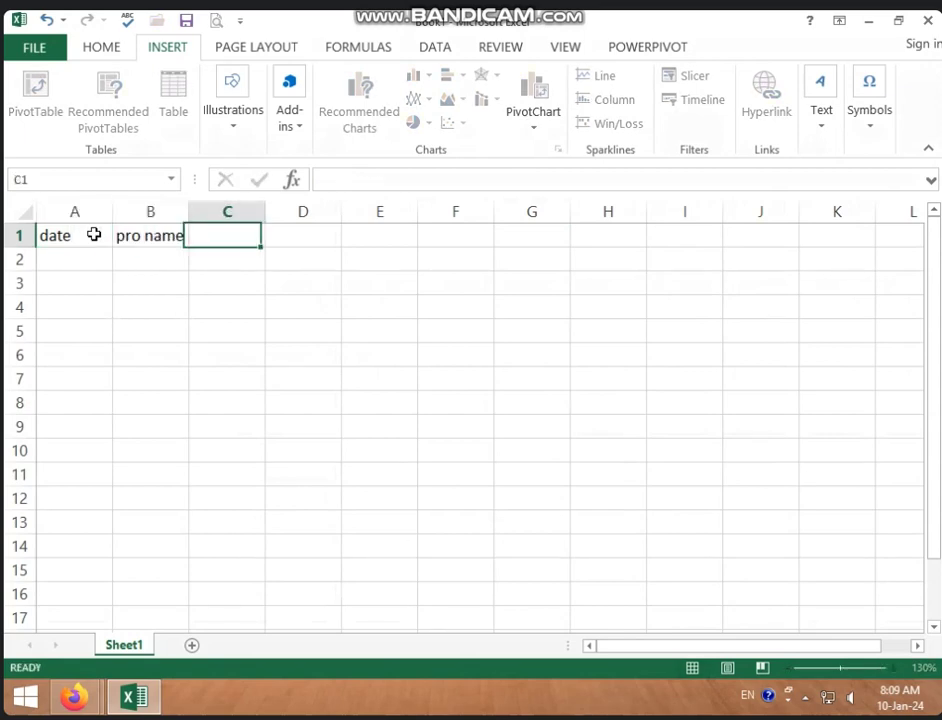
{"action": "type", "text": "amt"}
{"action": "key", "text": "Tab"}
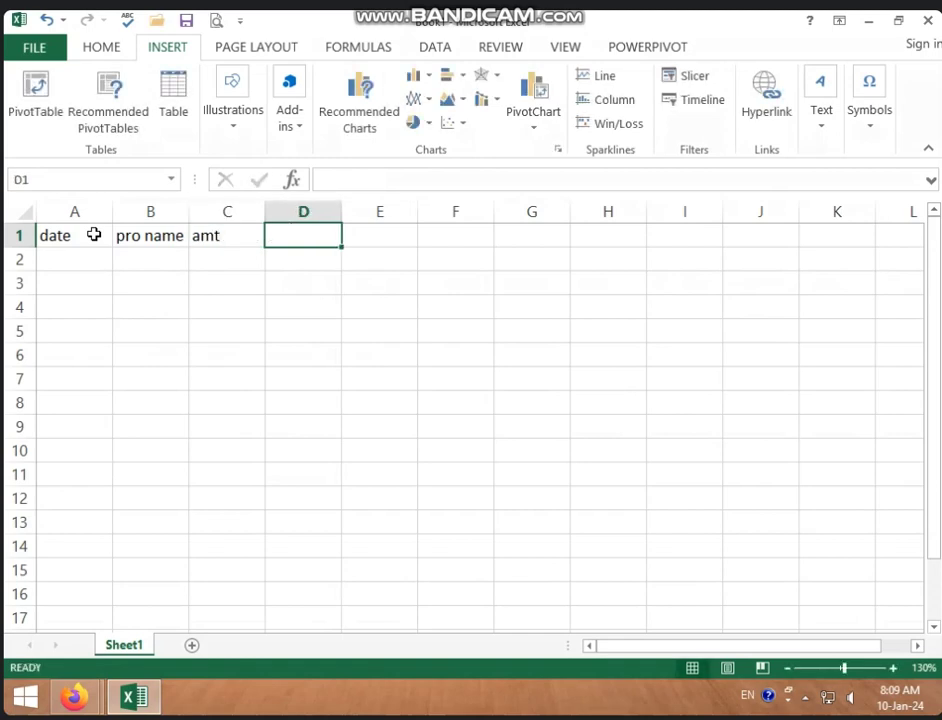
- Enter the dates 15/8/2023 and 12/9/2023 in A2 and A3
{"action": "left_click", "coordinate": [98, 262]}
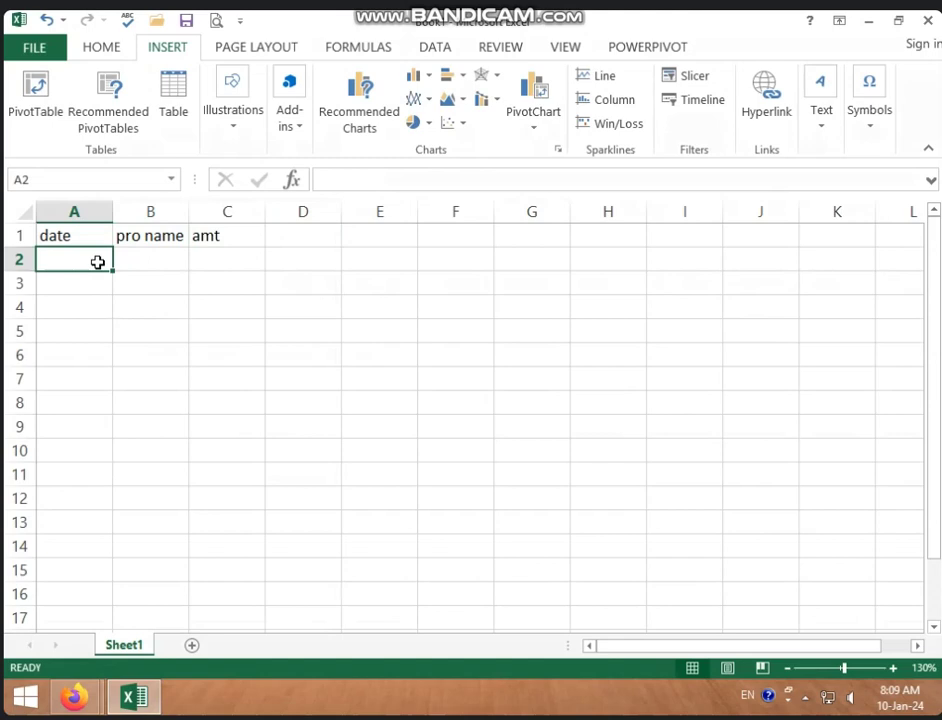
{"action": "type", "text": "15/"}
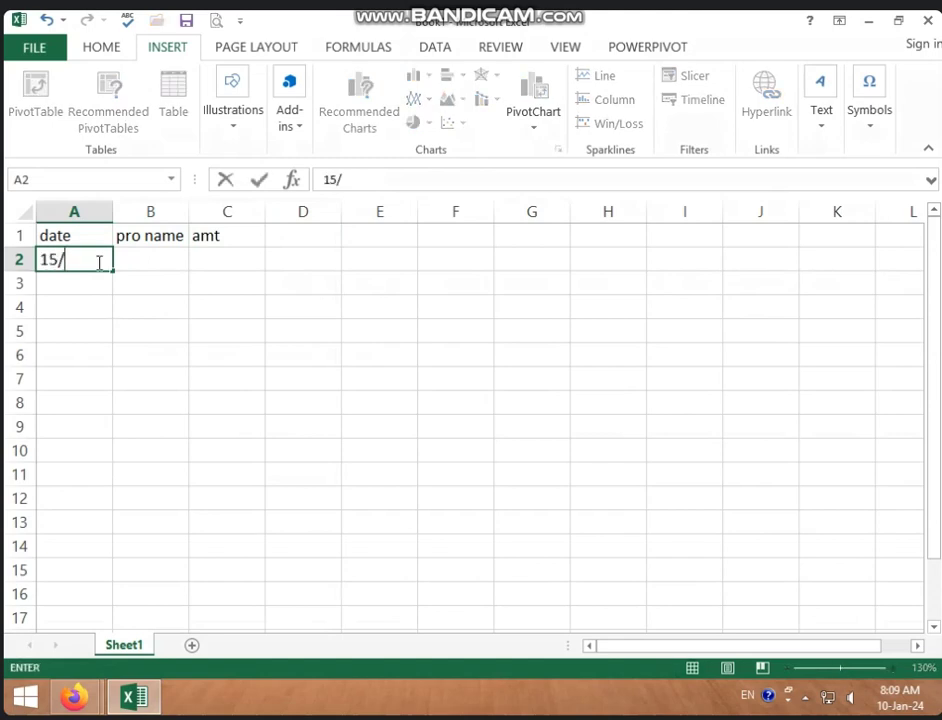
{"action": "key", "text": "BackSpace"}
{"action": "type", "text": "/6"}
{"action": "key", "text": "BackSpace"}
{"action": "key", "text": "BackSpace"}
{"action": "type", "text": "/8"}
{"action": "type", "text": "/2023"}
{"action": "key", "text": "Return"}
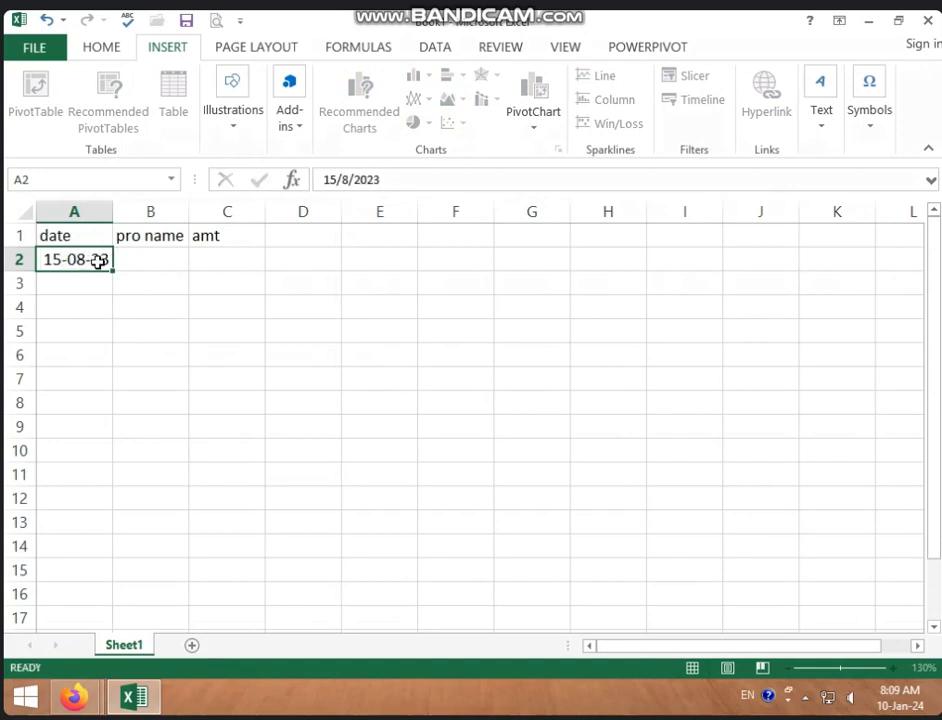
{"action": "type", "text": "1"}
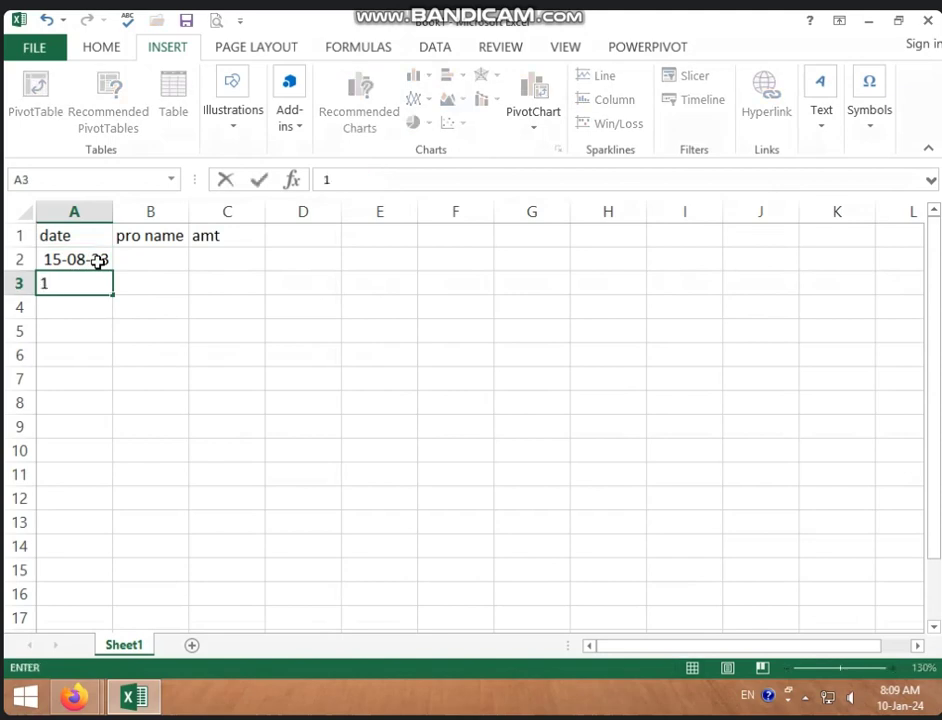
{"action": "type", "text": "2/"}
{"action": "type", "text": "8/"}
{"action": "key", "text": "BackSpace"}
{"action": "key", "text": "BackSpace"}
{"action": "type", "text": "9"}
{"action": "type", "text": "/2023"}
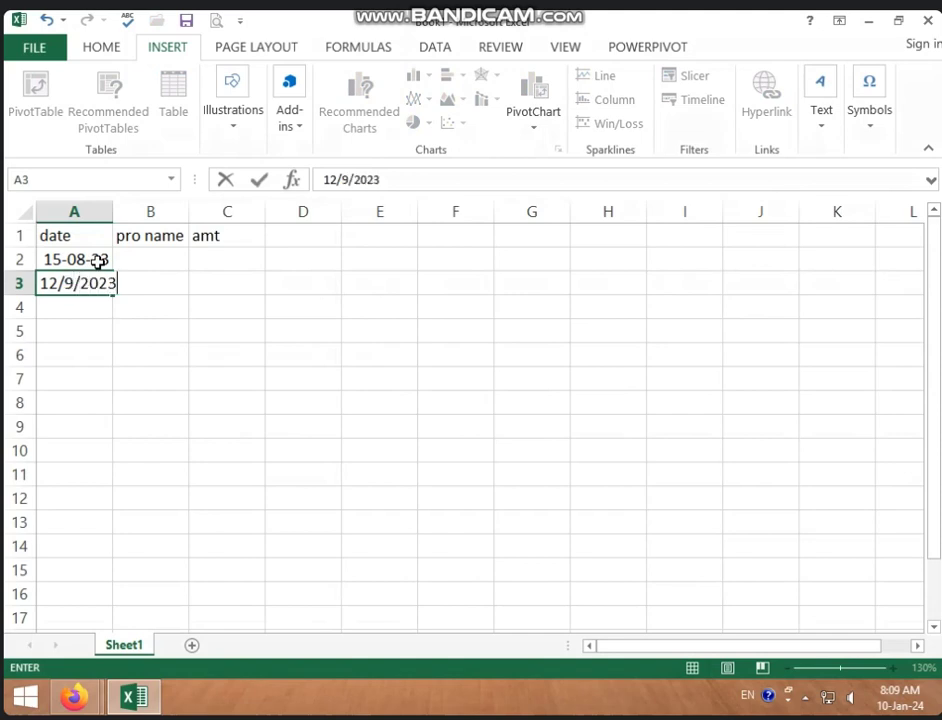
{"action": "key", "text": "Return"}
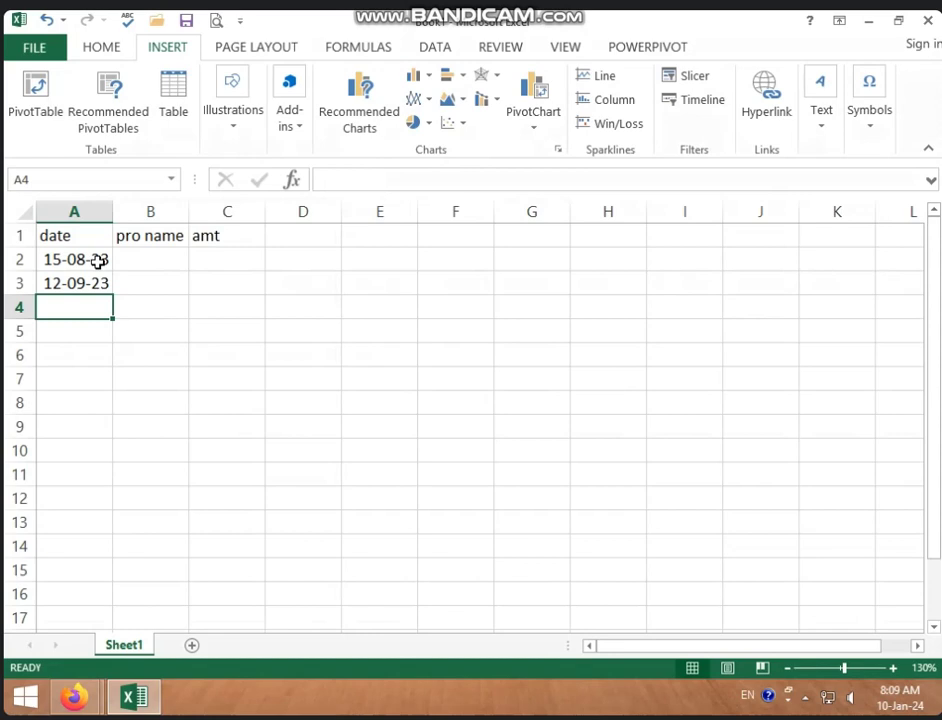
- Enter the dates 6/9/2023, 11/10/2023, 11/10/2023, 9/11/2023 and 4/12/2023 down column A
{"action": "type", "text": "6/"}
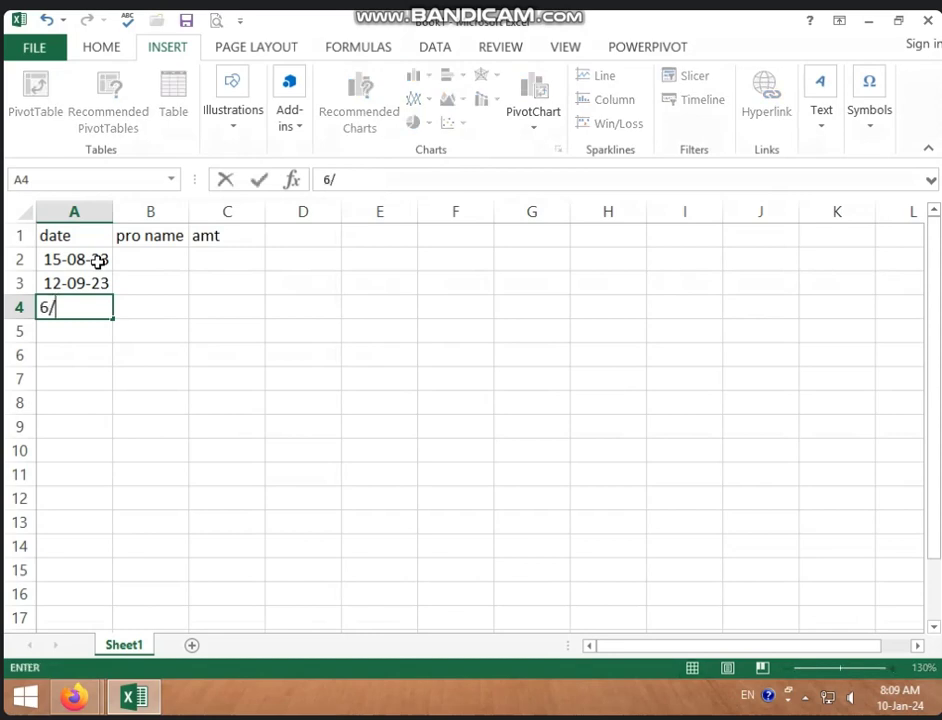
{"action": "type", "text": "9/2"}
{"action": "type", "text": "023"}
{"action": "key", "text": "Return"}
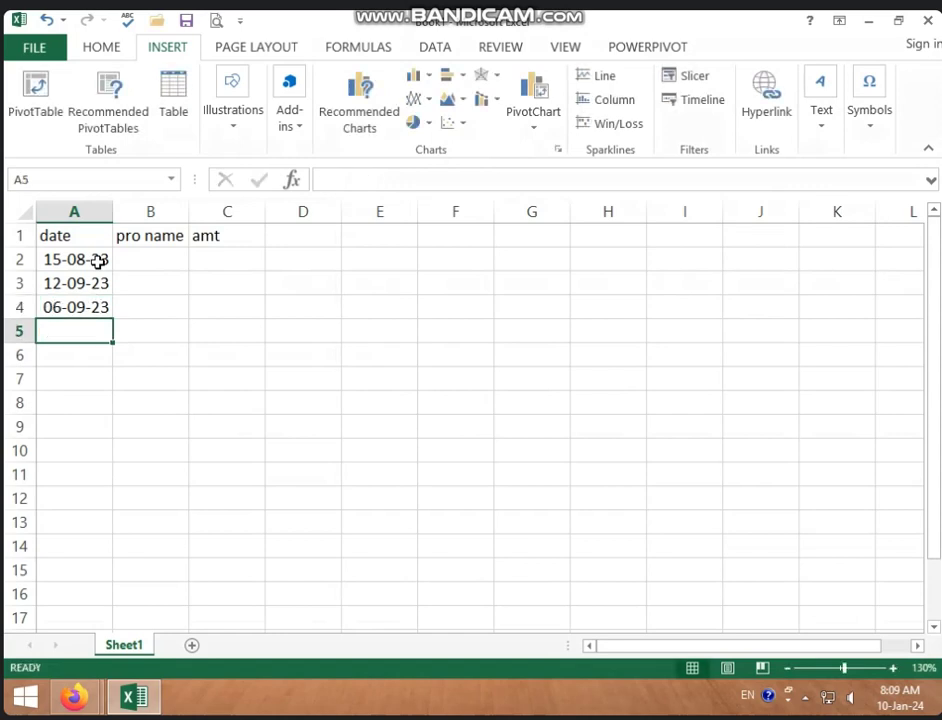
{"action": "type", "text": "1"}
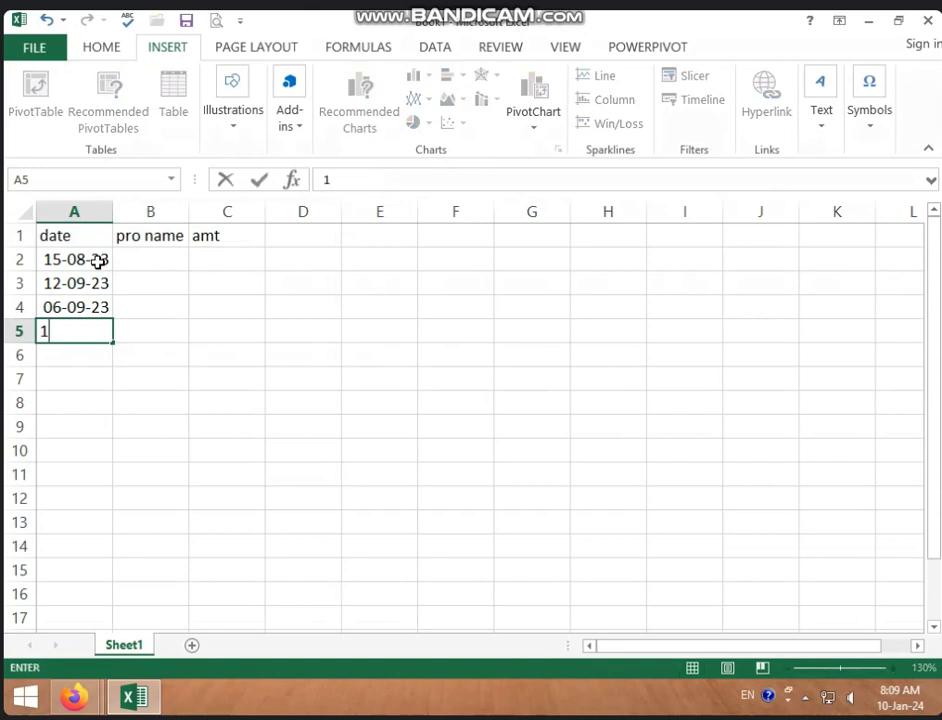
{"action": "type", "text": "1/10"}
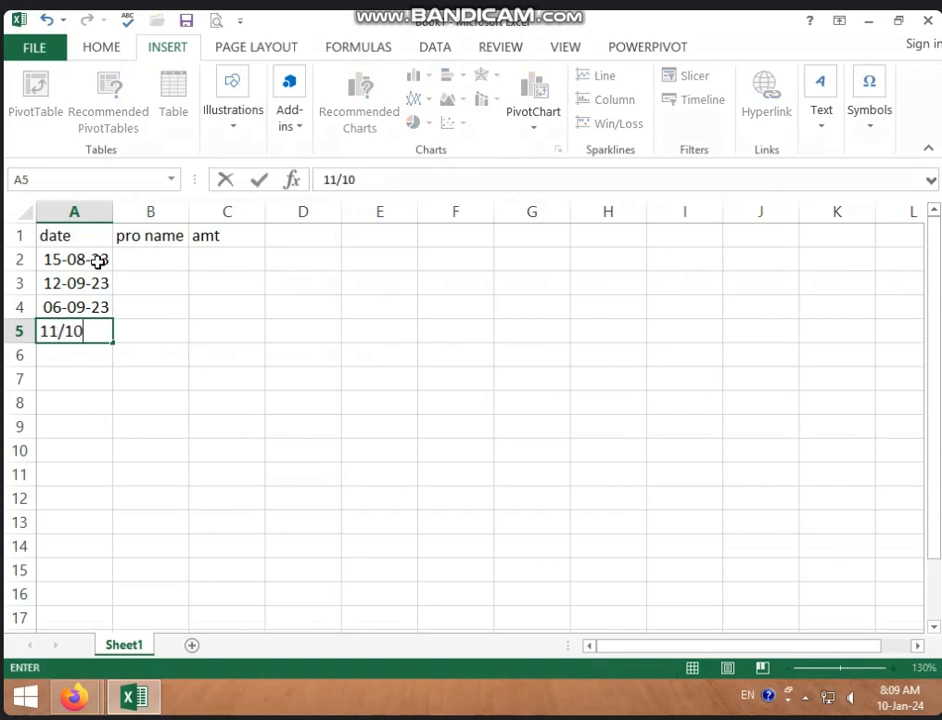
{"action": "type", "text": "/2023"}
{"action": "key", "text": "Return"}
{"action": "type", "text": "1"}
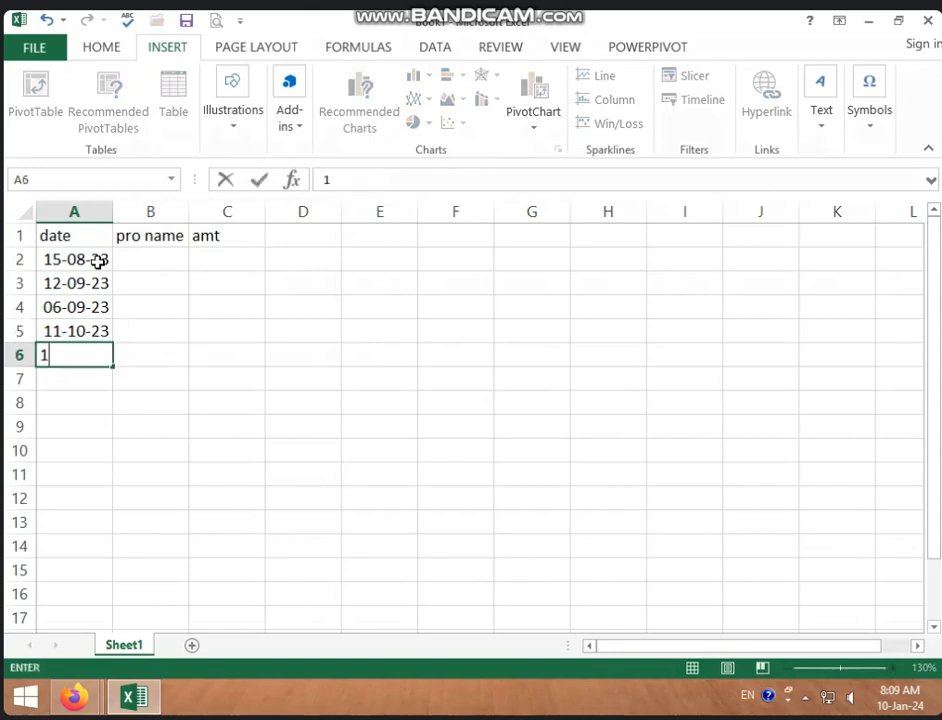
{"action": "type", "text": "1/10"}
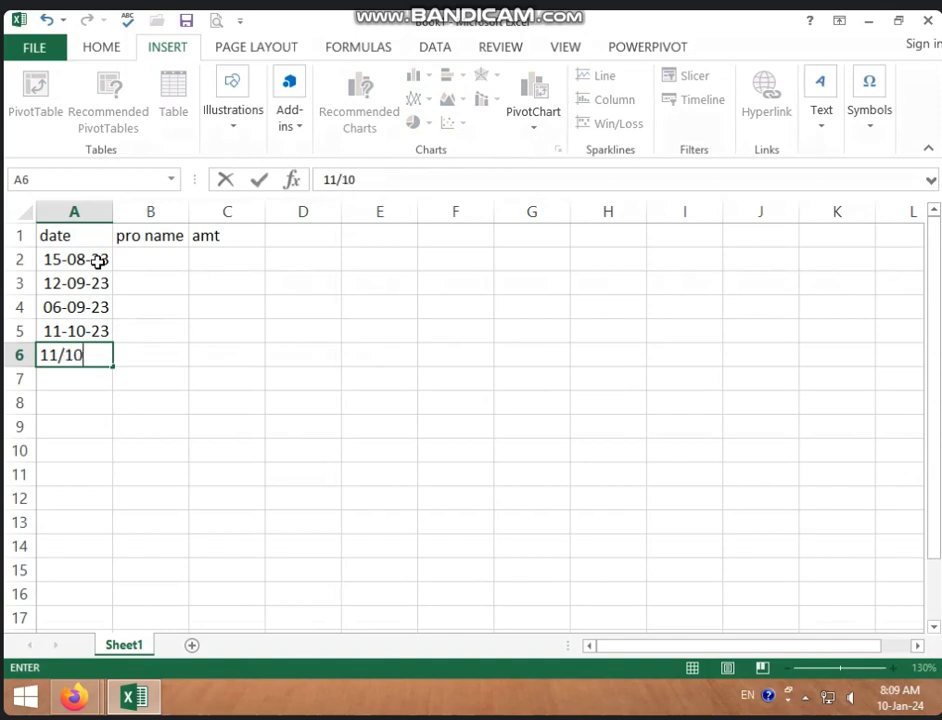
{"action": "type", "text": "/5056"}
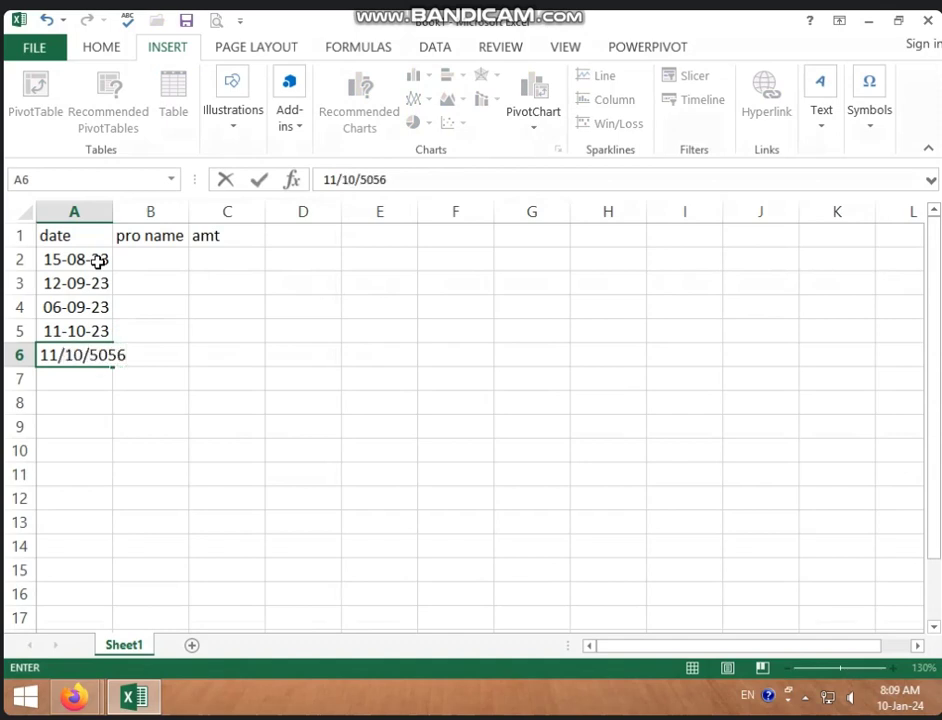
{"action": "key", "text": "BackSpace"}
{"action": "key", "text": "BackSpace"}
{"action": "key", "text": "BackSpace"}
{"action": "key", "text": "BackSpace"}
{"action": "type", "text": "2"}
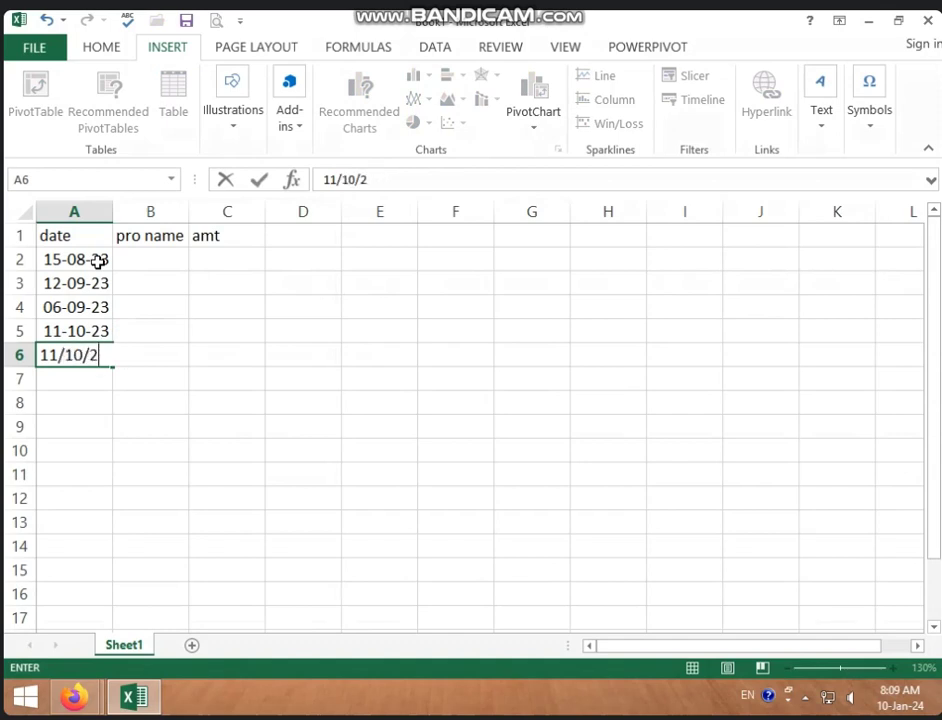
{"action": "type", "text": "023"}
{"action": "key", "text": "Return"}
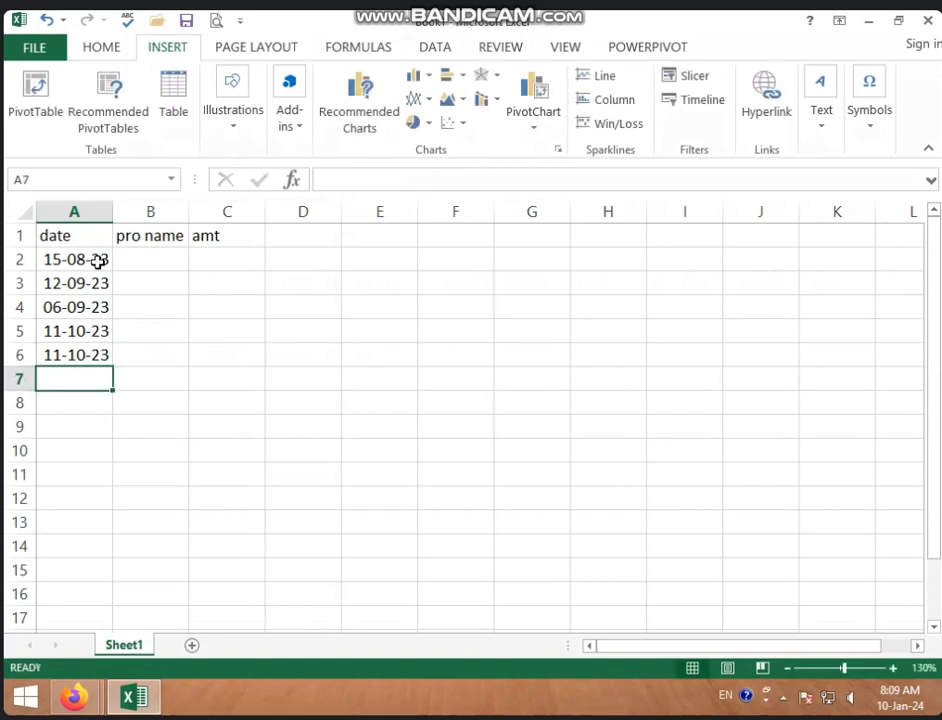
{"action": "type", "text": "9/"}
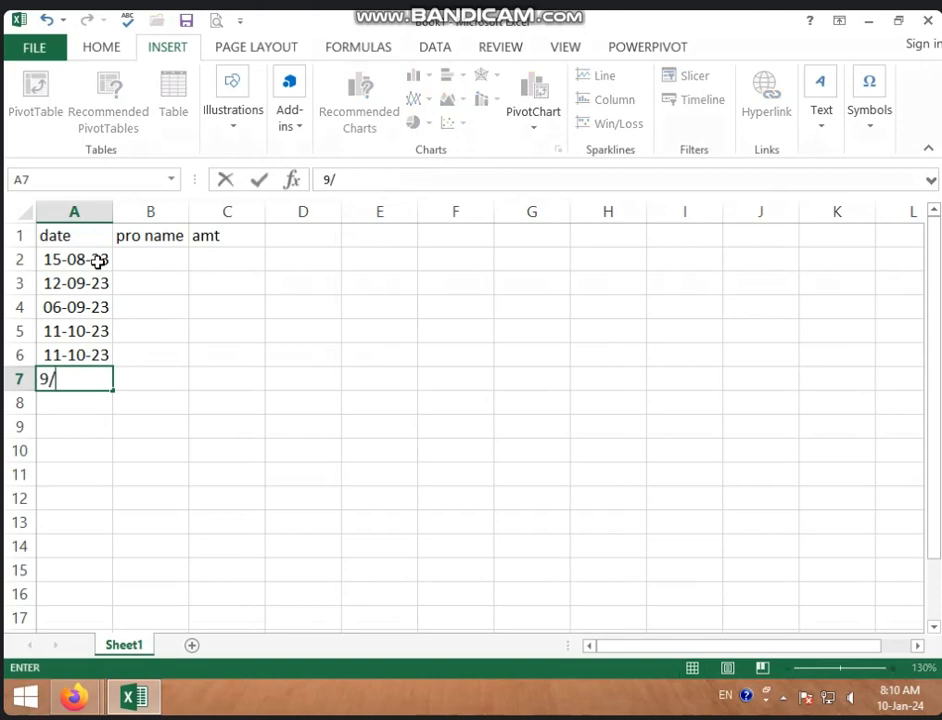
{"action": "type", "text": "11/20"}
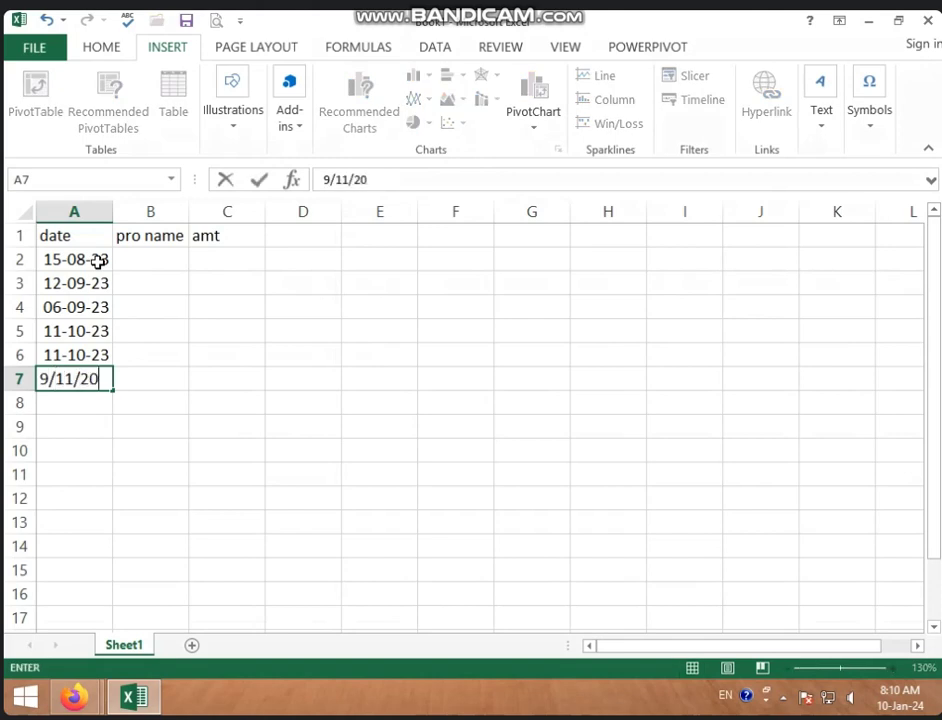
{"action": "type", "text": "23"}
{"action": "key", "text": "Return"}
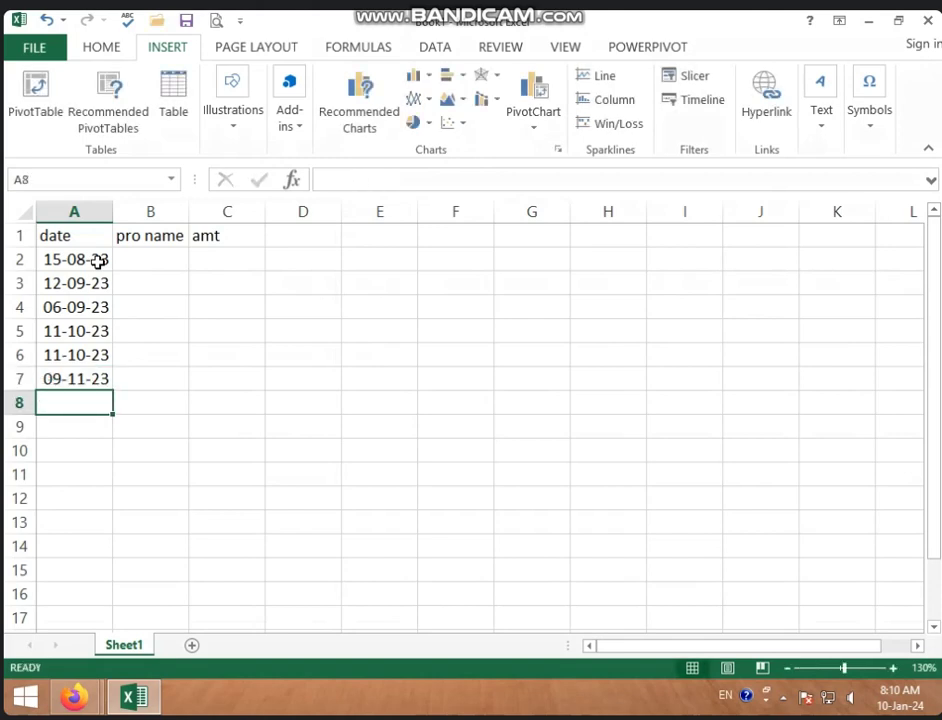
{"action": "type", "text": "4/12/2"}
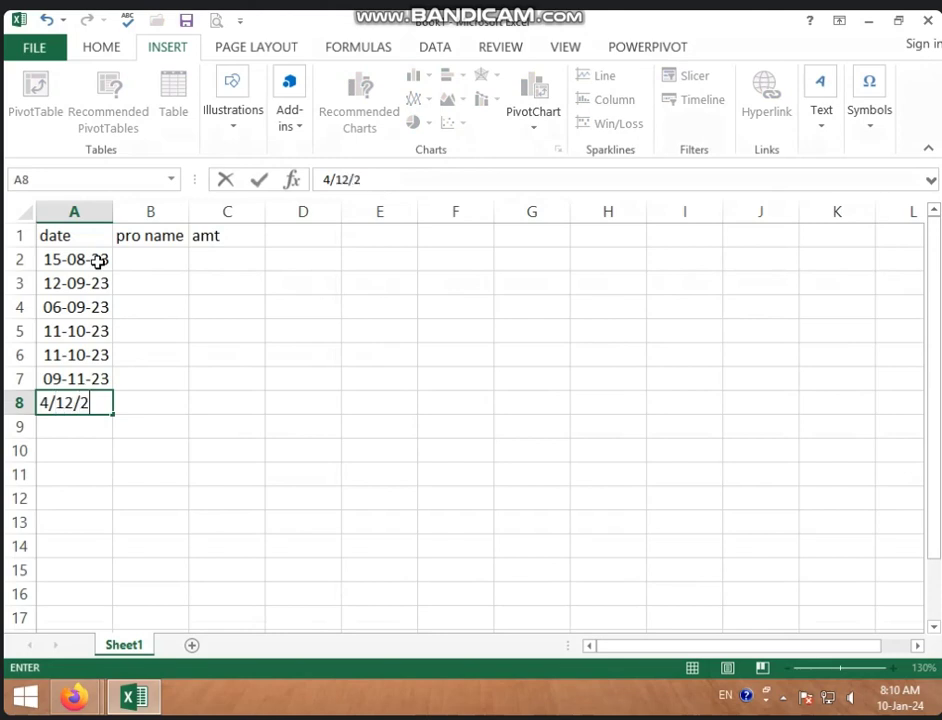
{"action": "type", "text": "023"}
- Enter computer, mouse, keyboard and printer in B2:B5
{"action": "left_click", "coordinate": [186, 375]}
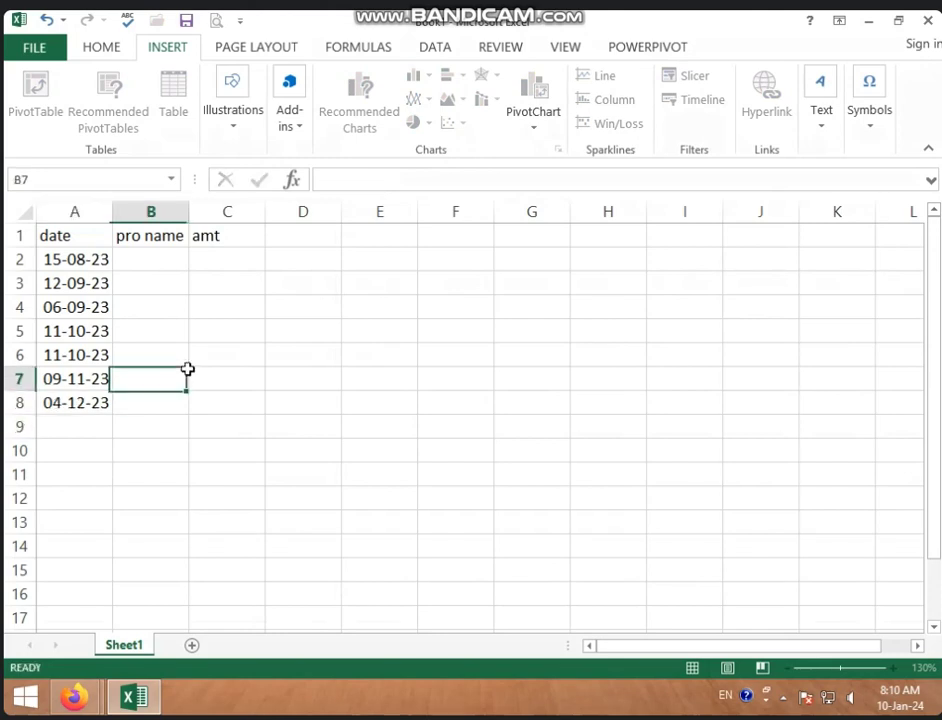
{"action": "left_click", "coordinate": [180, 261]}
{"action": "type", "text": "co"}
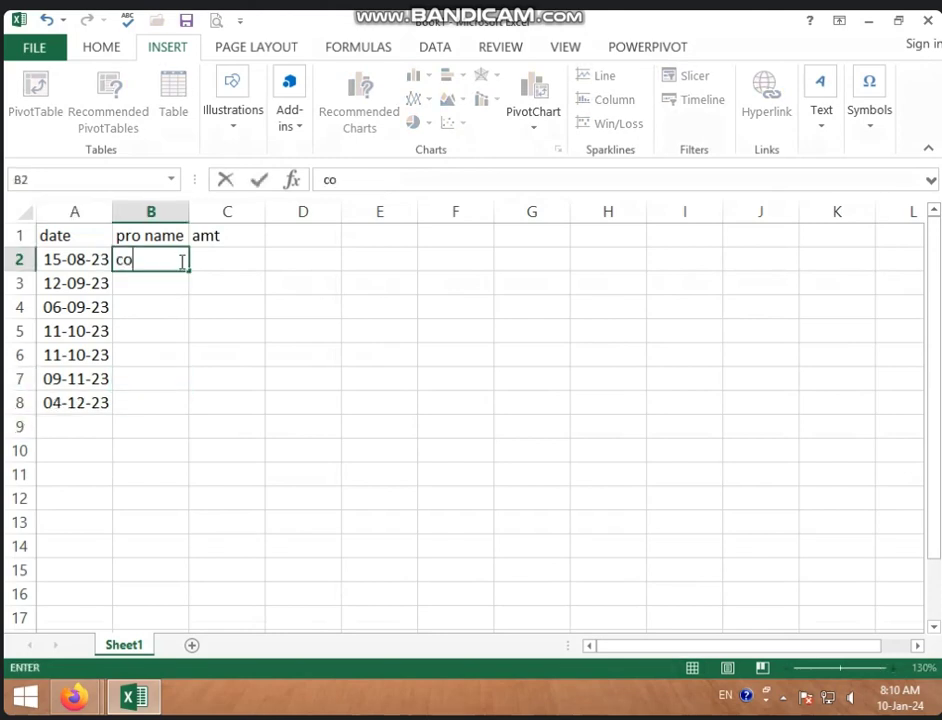
{"action": "type", "text": "mputer"}
{"action": "key", "text": "Return"}
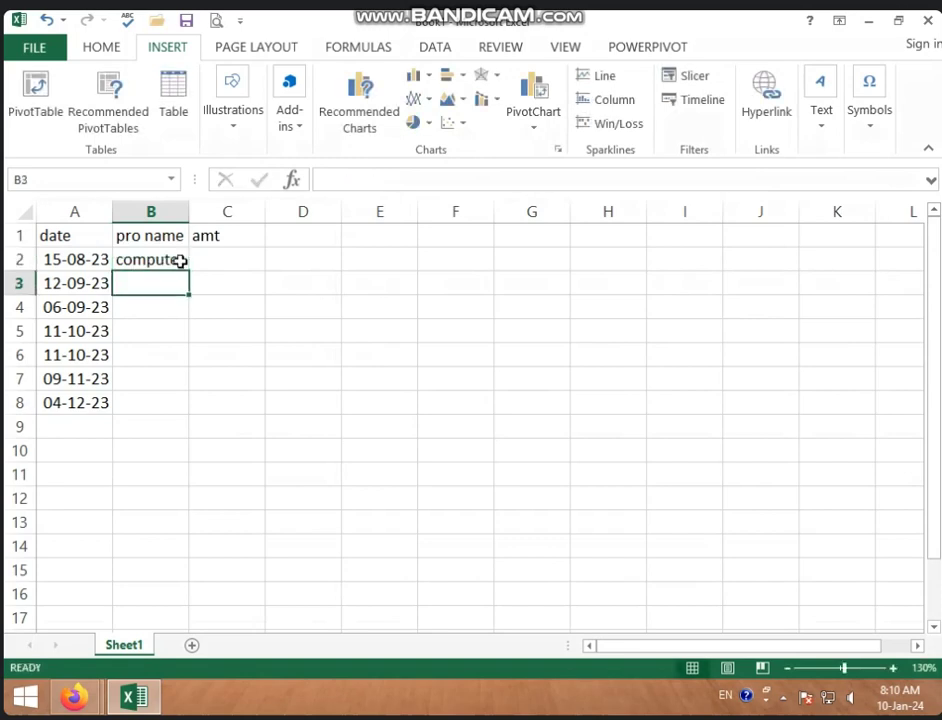
{"action": "type", "text": "mouse"}
{"action": "key", "text": "Return"}
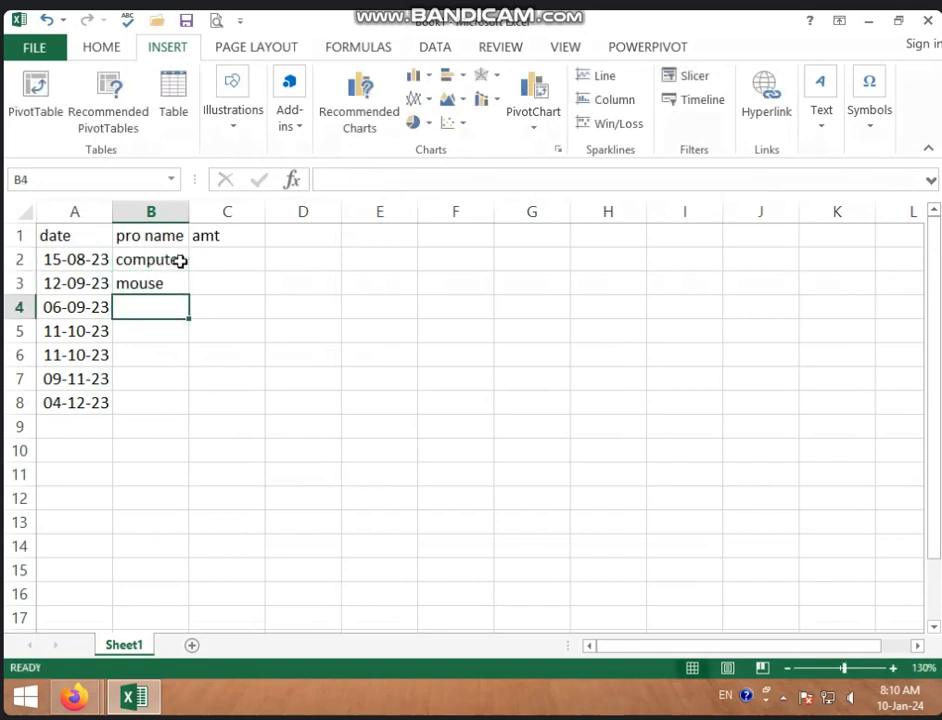
{"action": "type", "text": "keyboard"}
{"action": "key", "text": "Return"}
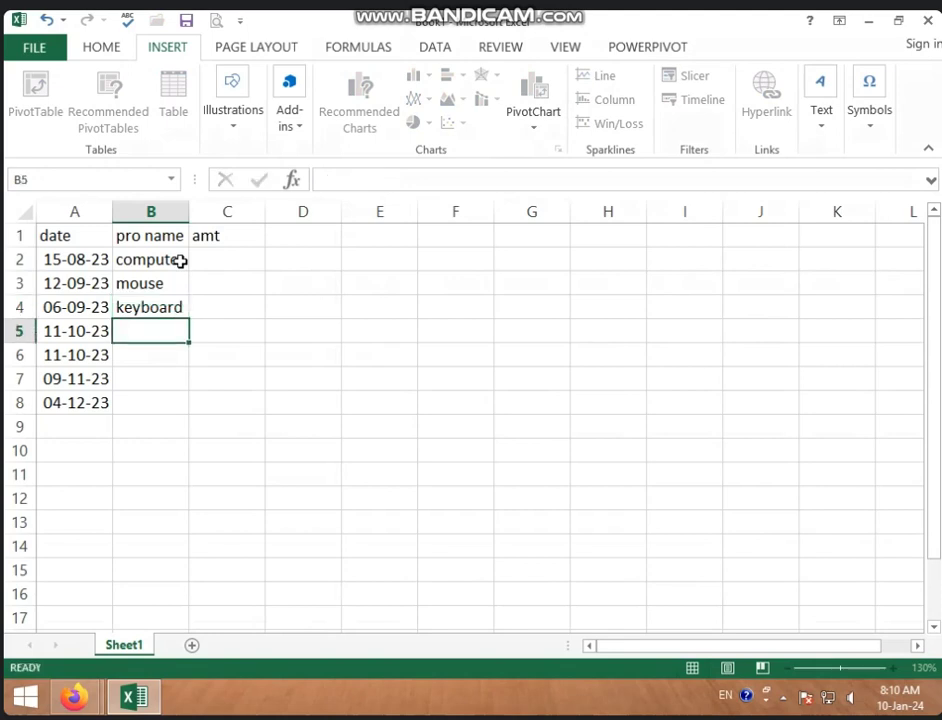
{"action": "type", "text": "pri"}
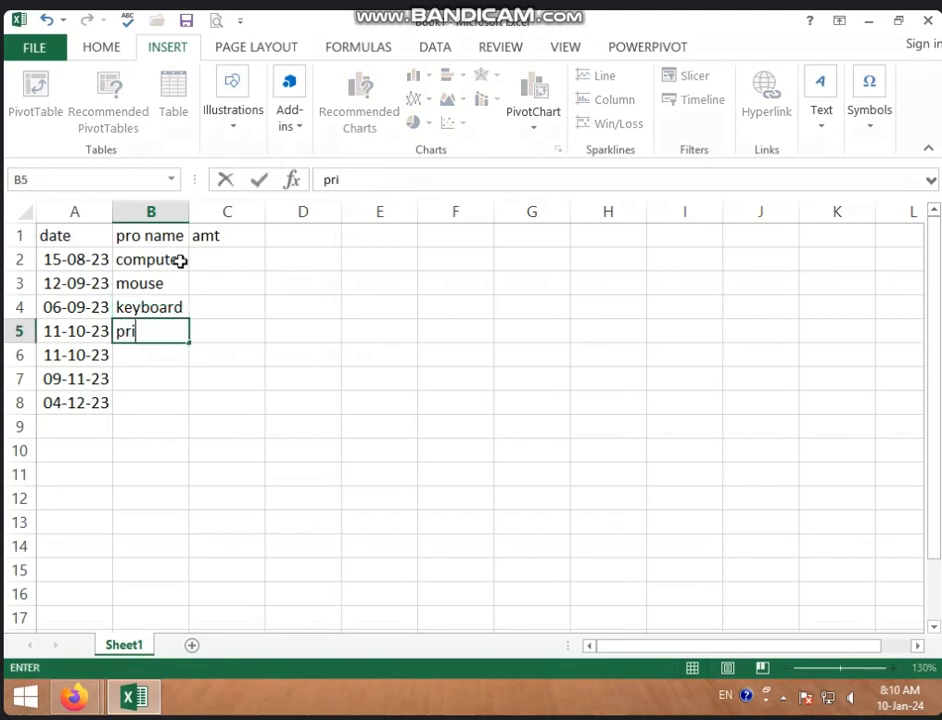
{"action": "type", "text": "nter"}
{"action": "key", "text": "Return"}
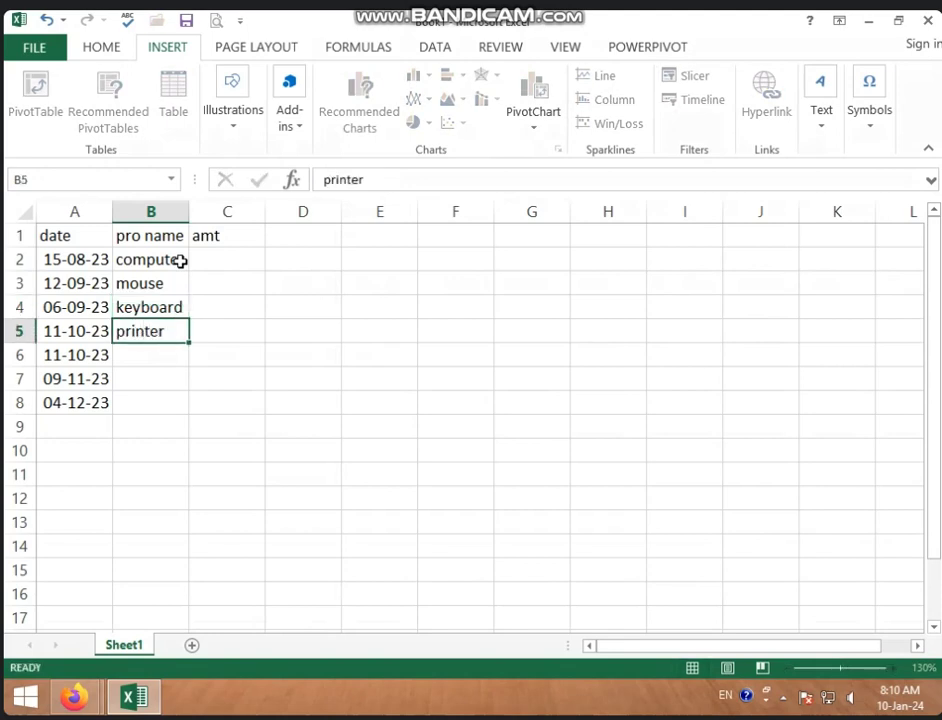
- Enter computer, ups and cpu in B6:B8
{"action": "type", "text": "m"}
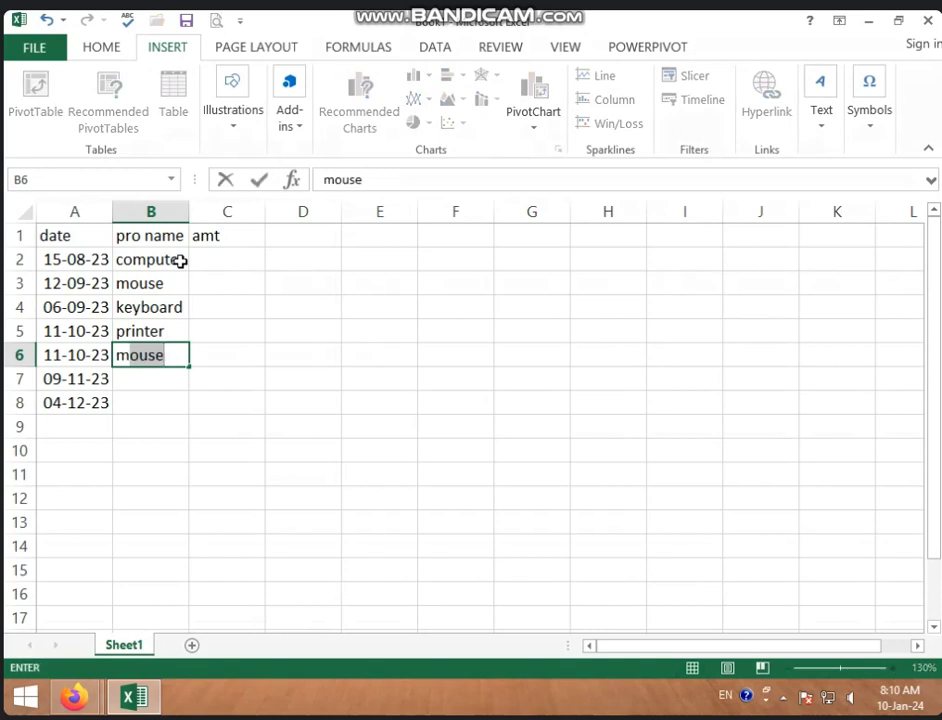
{"action": "key", "text": "BackSpace"}
{"action": "key", "text": "BackSpace"}
{"action": "type", "text": "compute"}
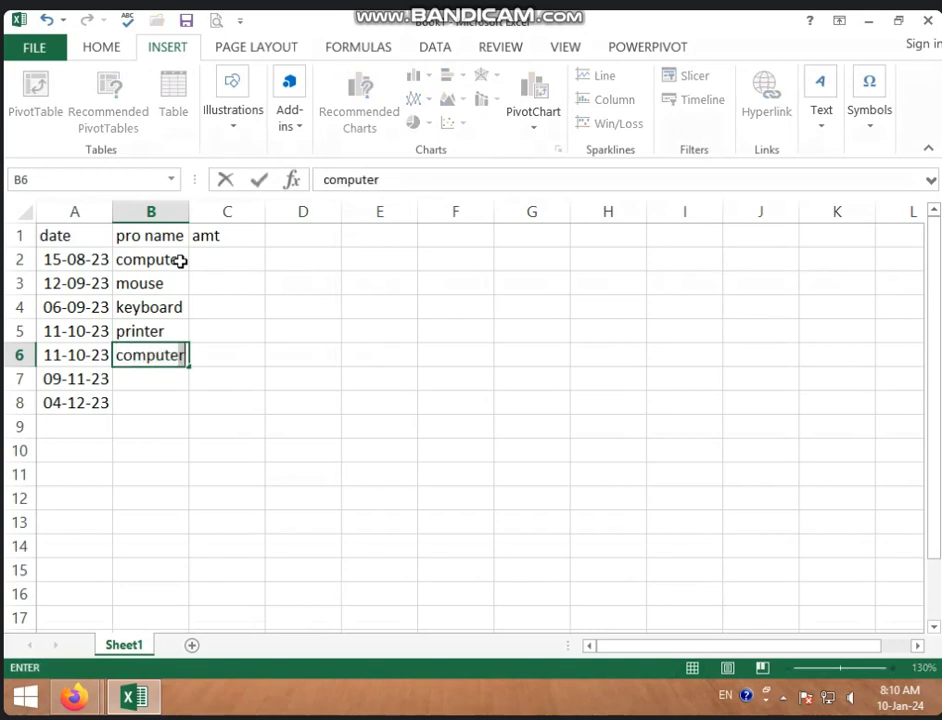
{"action": "key", "text": "Return"}
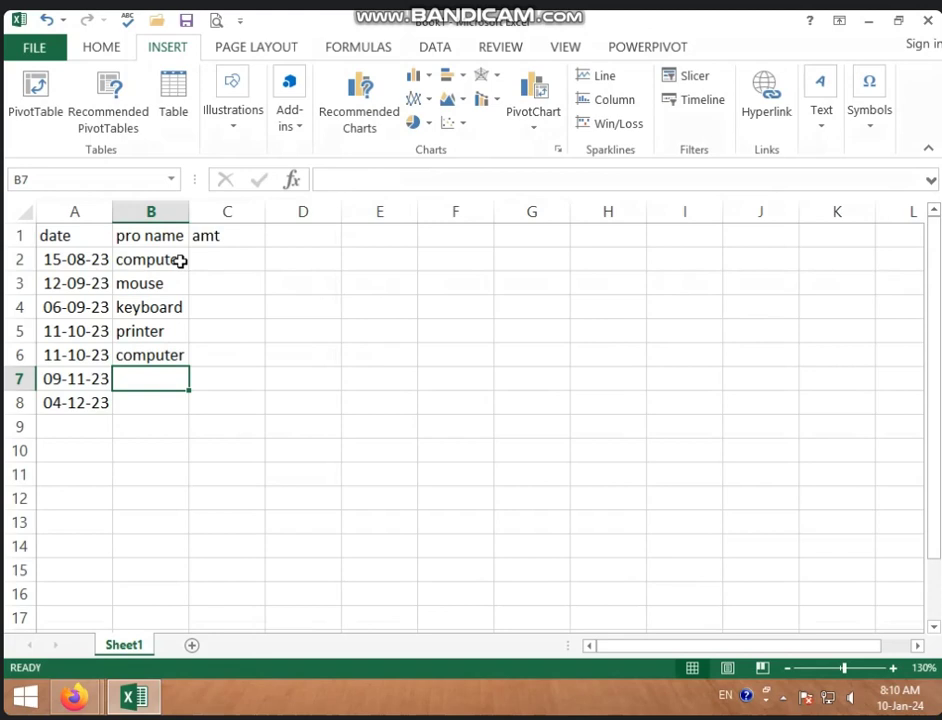
{"action": "type", "text": "up"}
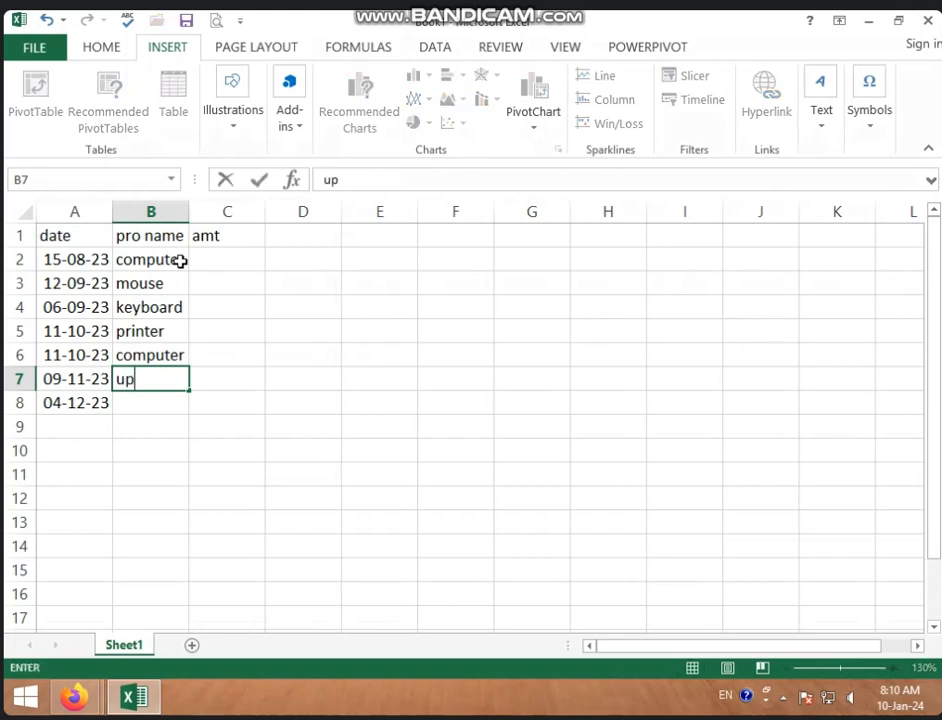
{"action": "type", "text": "s"}
{"action": "key", "text": "Return"}
{"action": "type", "text": "c"}
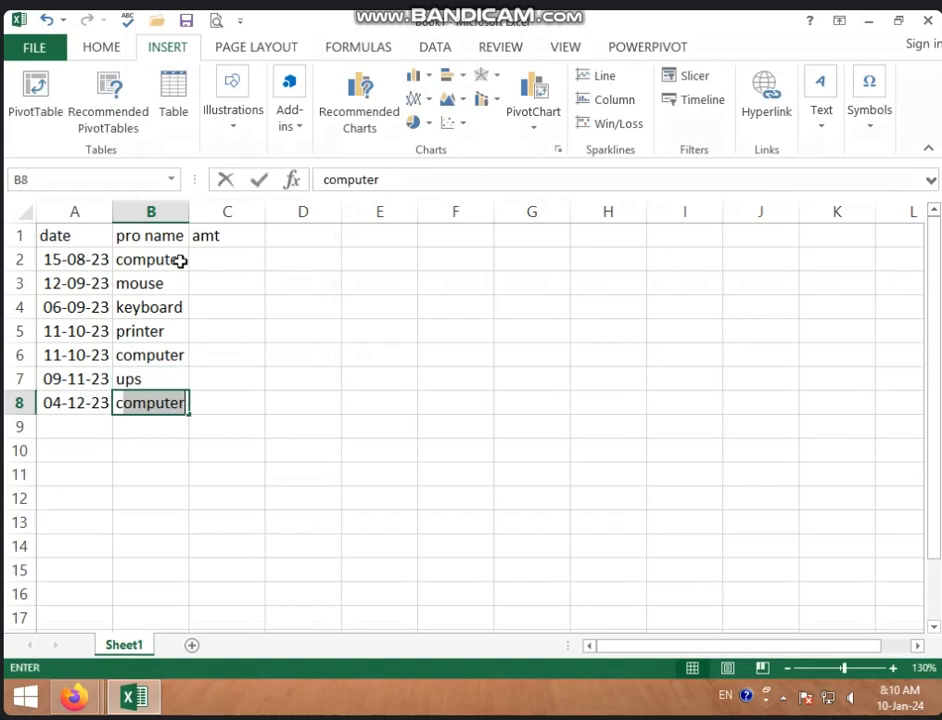
{"action": "type", "text": "pt"}
{"action": "key", "text": "BackSpace"}
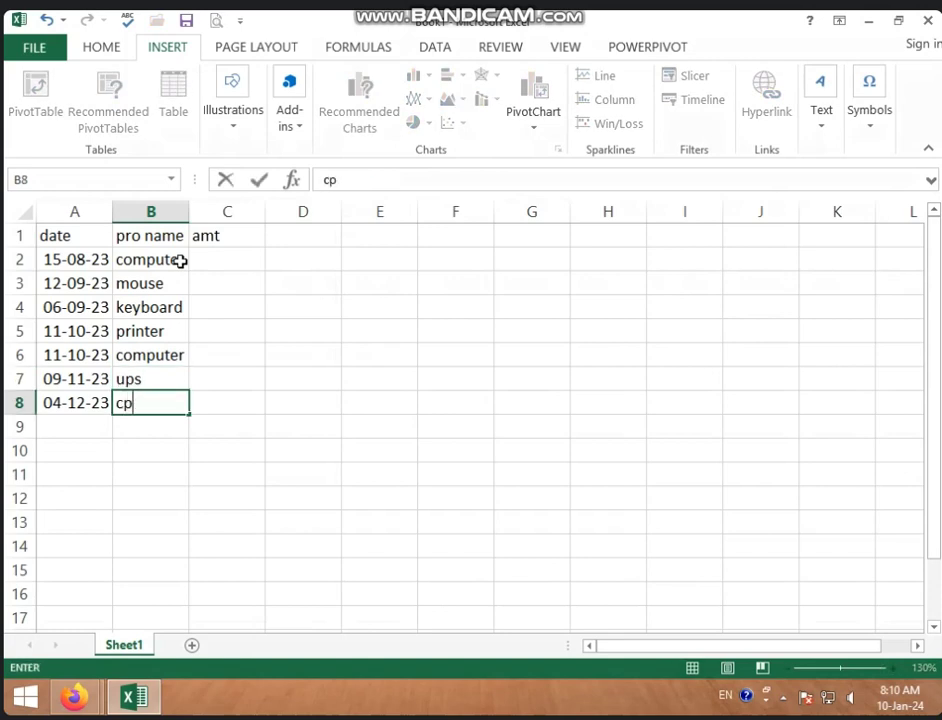
{"action": "type", "text": "u"}
{"action": "left_click", "coordinate": [336, 303]}
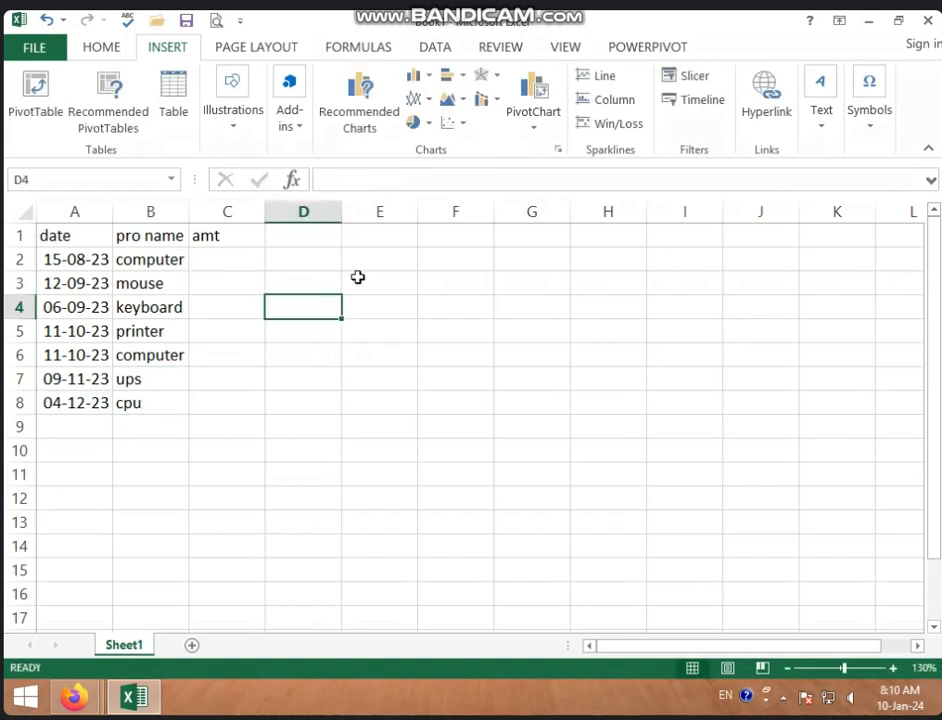
- Enter the amounts 12000, 250 and 350 in C2:C4
{"action": "left_click", "coordinate": [243, 258]}
{"action": "type", "text": "12000"}
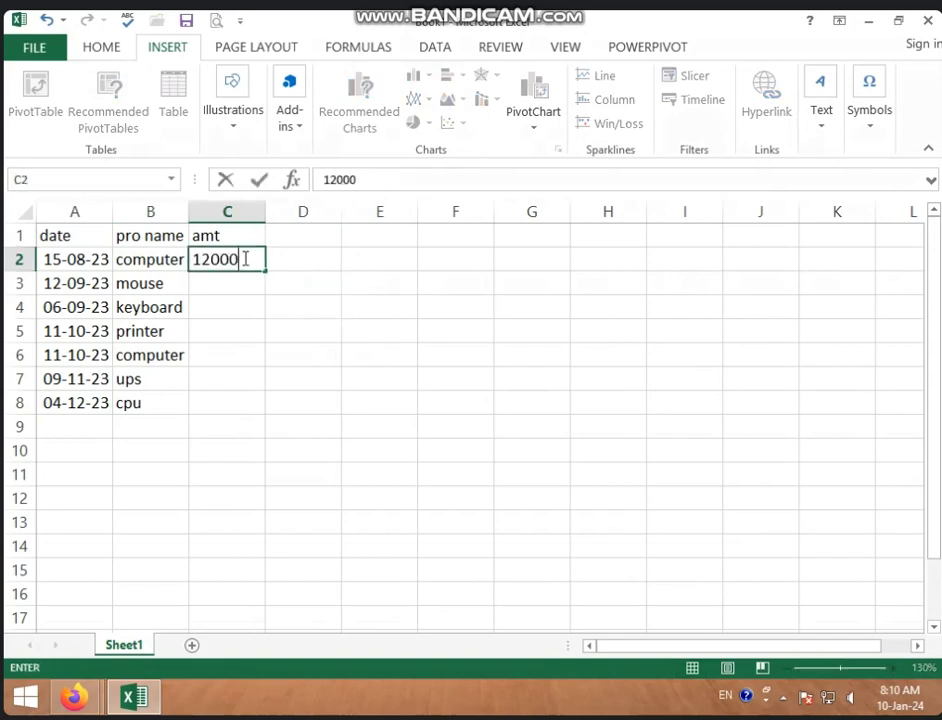
{"action": "key", "text": "Return"}
{"action": "type", "text": "25"}
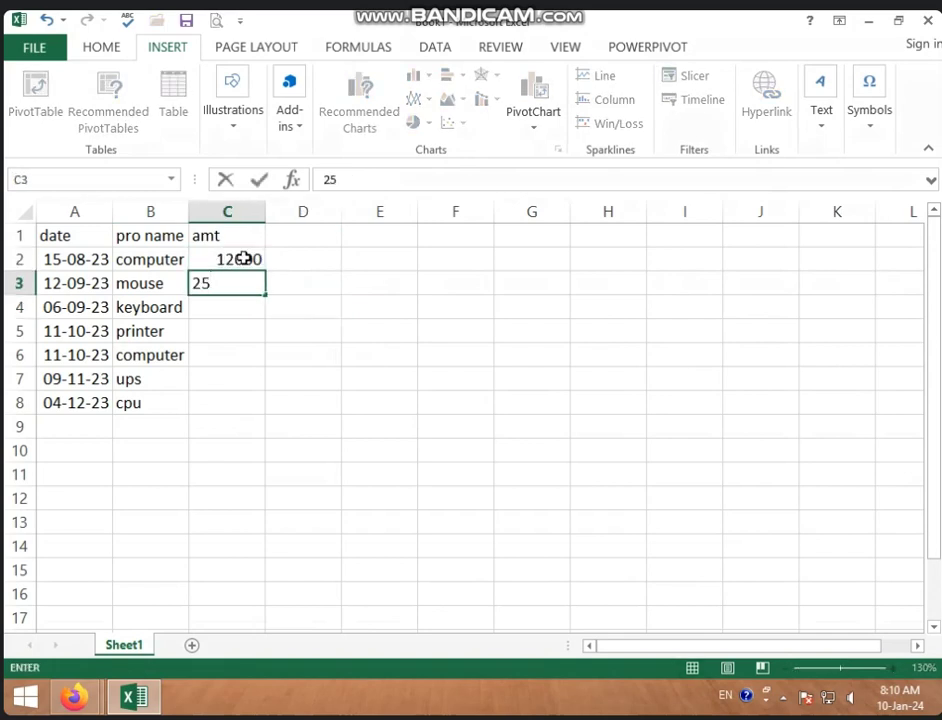
{"action": "type", "text": "0"}
{"action": "key", "text": "Return"}
{"action": "type", "text": "35"}
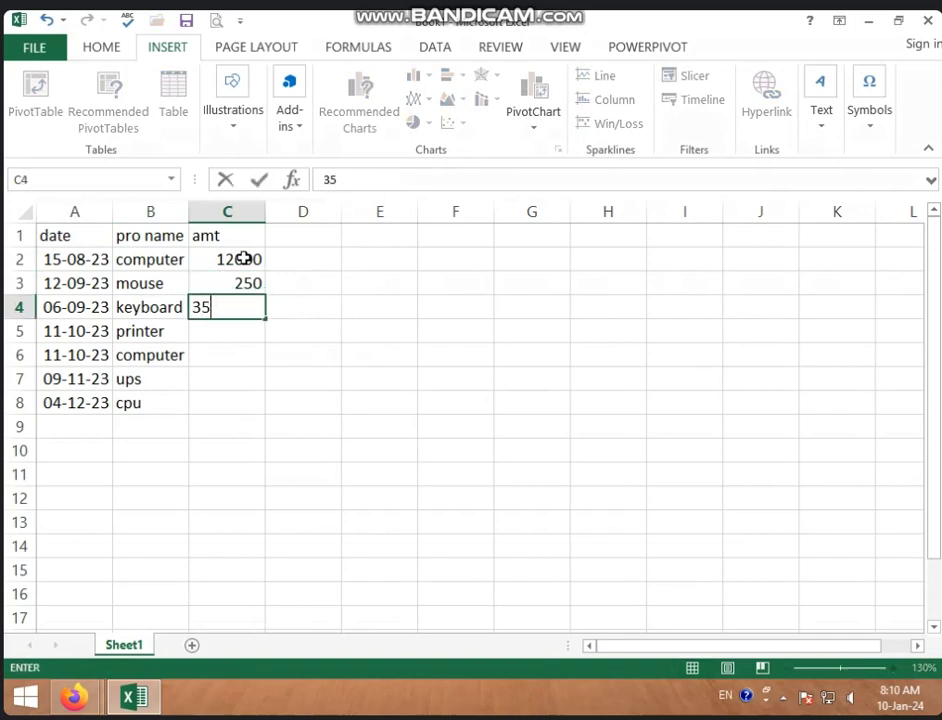
{"action": "type", "text": "2"}
{"action": "key", "text": "BackSpace"}
{"action": "type", "text": "0"}
{"action": "key", "text": "Return"}
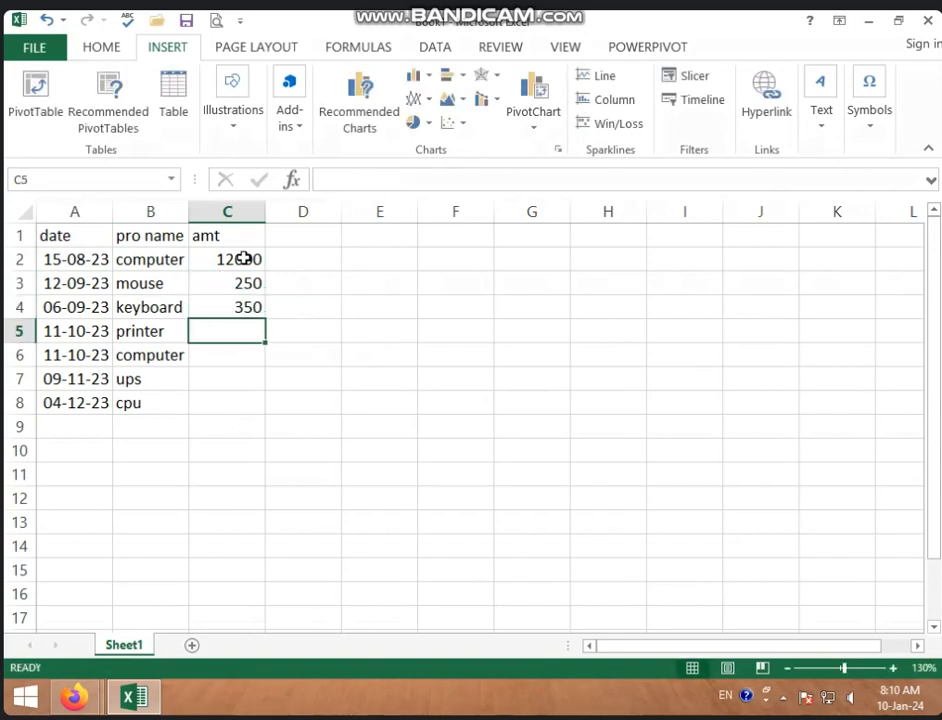
- Enter the amounts 6000, 12000, 3000 and 7000 in C5:C8
{"action": "type", "text": "6000"}
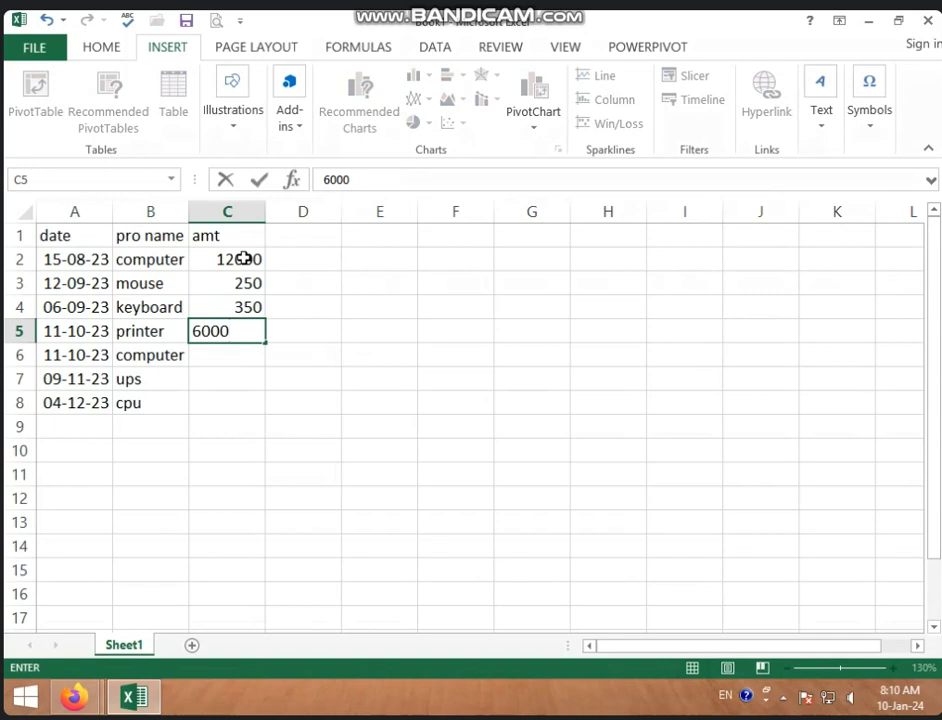
{"action": "key", "text": "Return"}
{"action": "type", "text": "12000"}
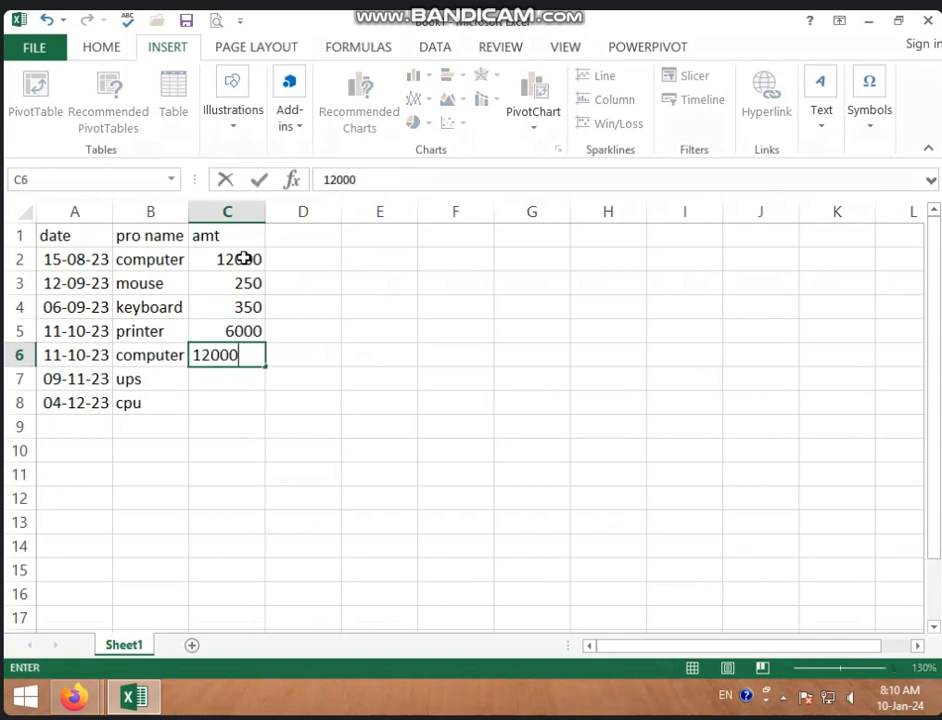
{"action": "key", "text": "Return"}
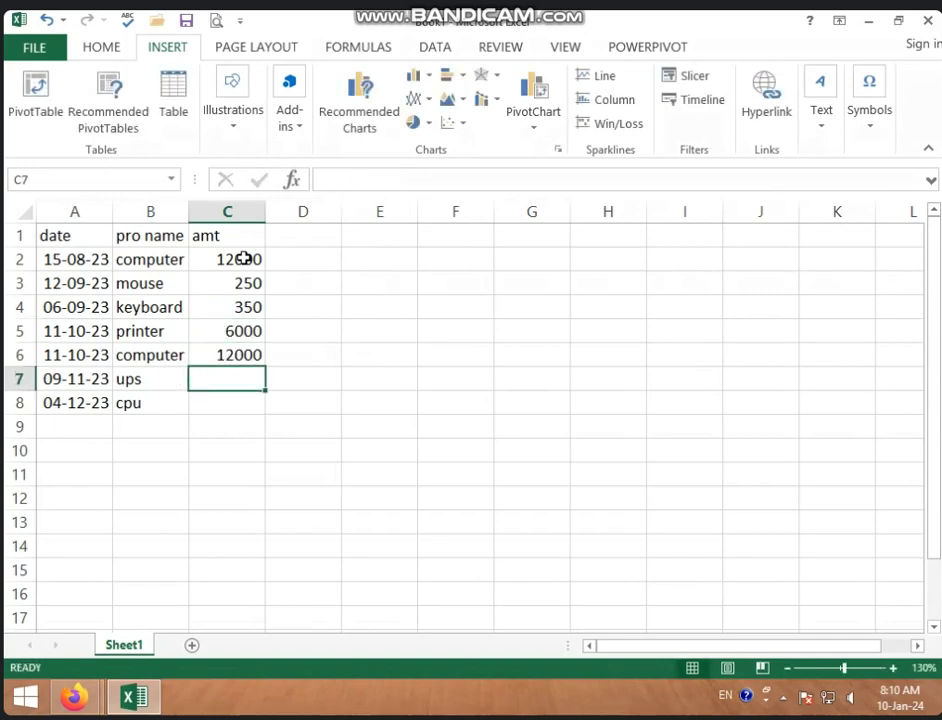
{"action": "type", "text": "300"}
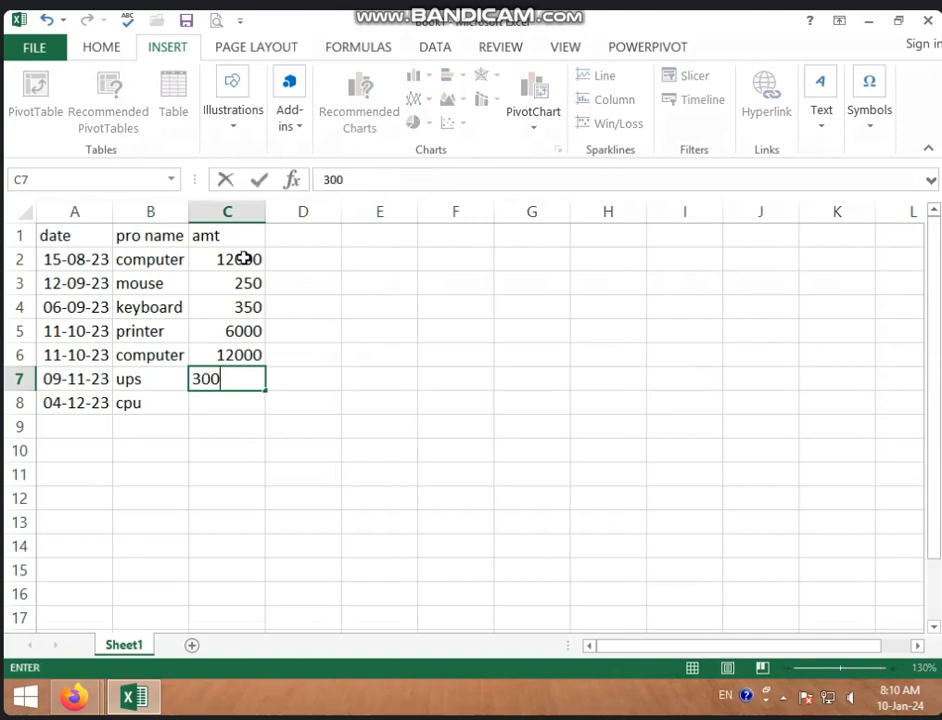
{"action": "type", "text": "0"}
{"action": "key", "text": "Return"}
{"action": "type", "text": "7"}
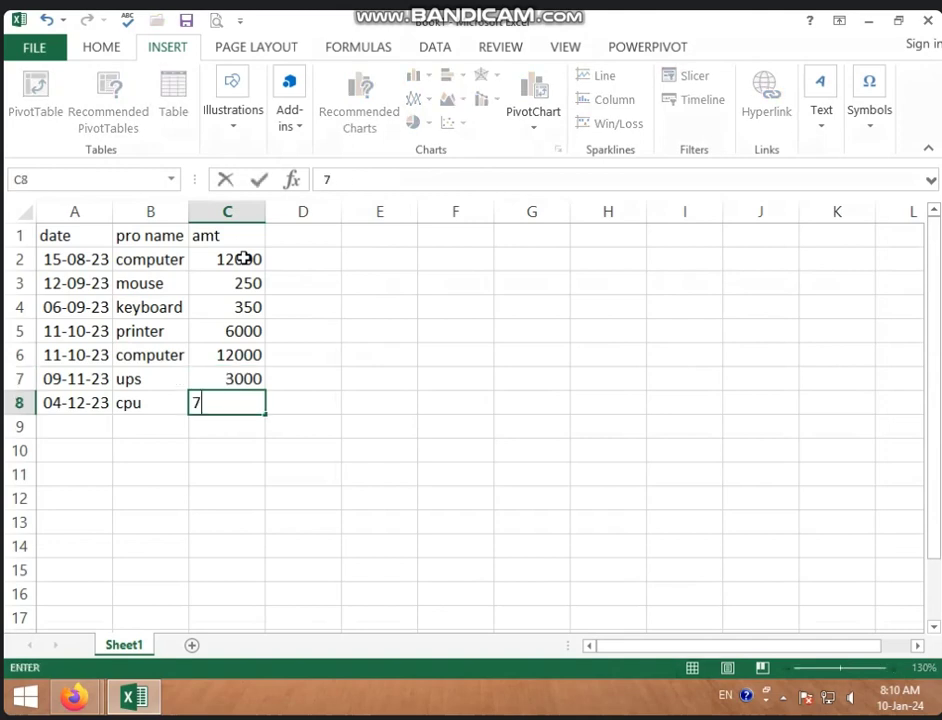
{"action": "type", "text": "000"}
{"action": "left_click", "coordinate": [368, 294]}
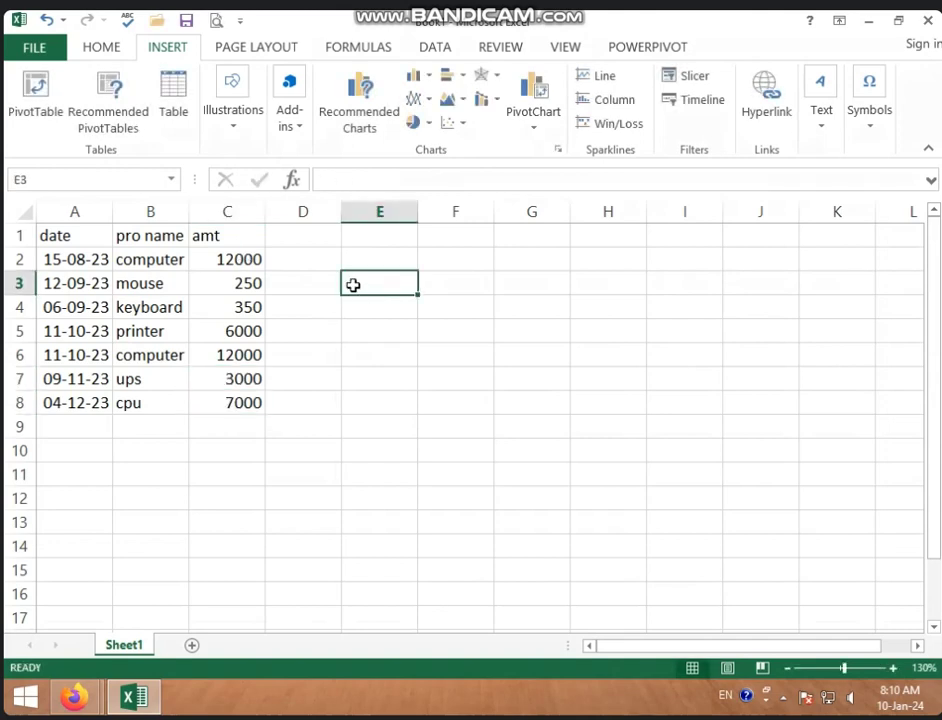
{"action": "mouse_move", "coordinate": [55, 235]}
{"action": "left_mouse_down"}
{"action": "mouse_move", "coordinate": [238, 345]}
{"action": "mouse_move", "coordinate": [243, 396]}
{"action": "left_mouse_up"}
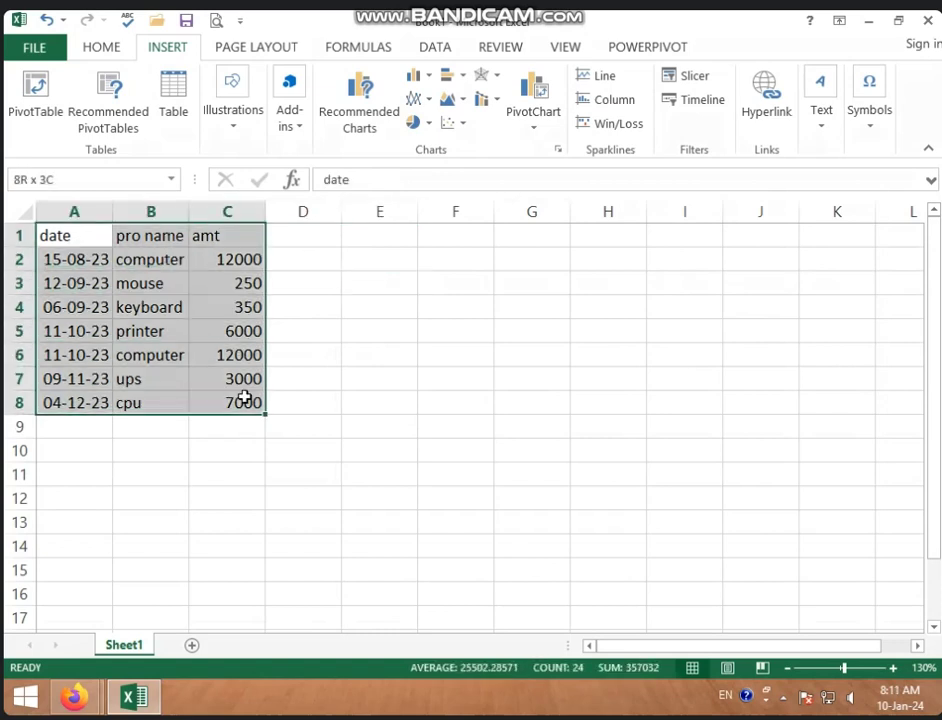
{"action": "left_click", "coordinate": [128, 130]}
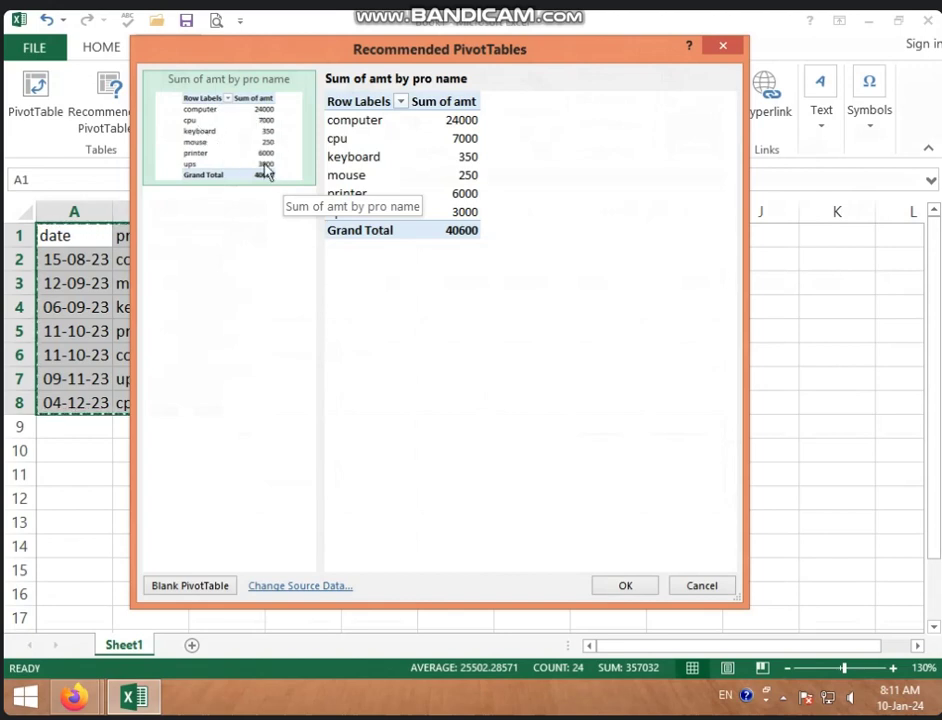
{"action": "left_click", "coordinate": [728, 45]}
- Add the q. header in D1 and quantities 5, 5 and 6 below it
{"action": "left_click", "coordinate": [329, 240]}
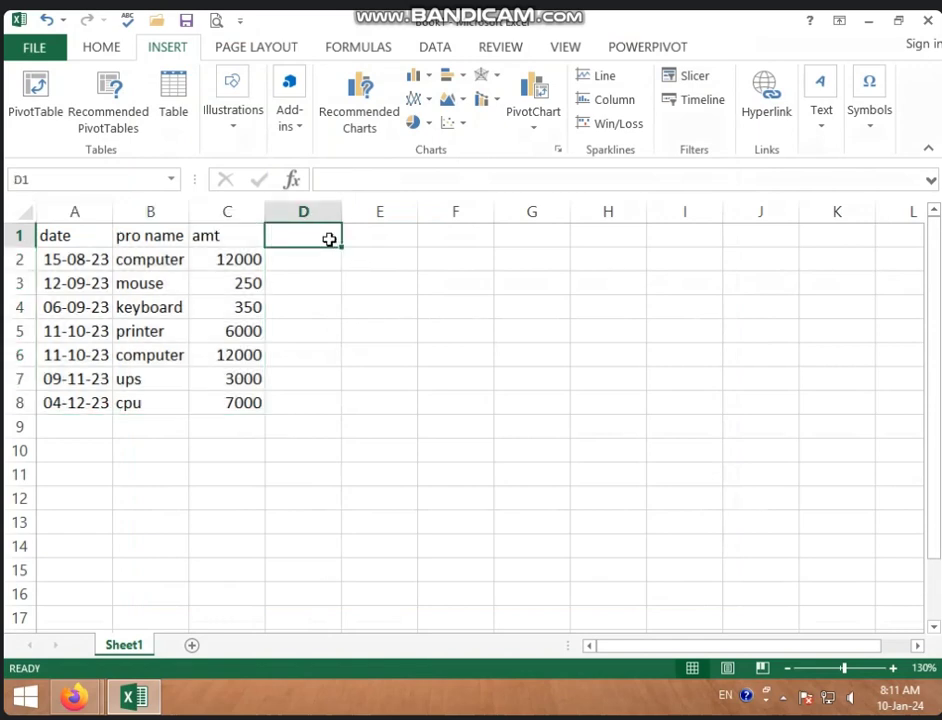
{"action": "type", "text": "q."}
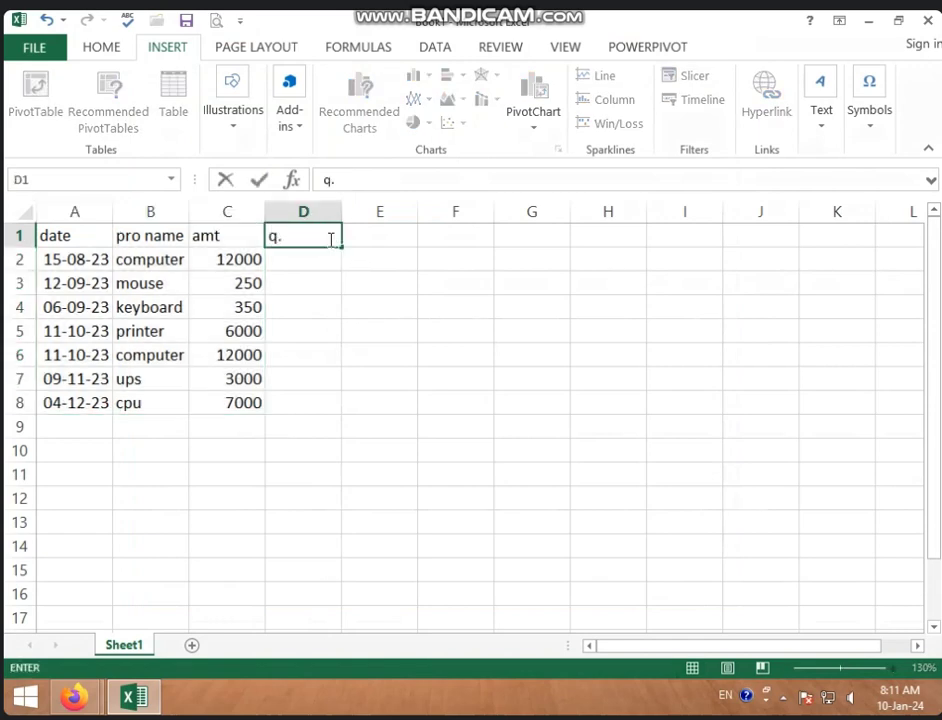
{"action": "key", "text": "Return"}
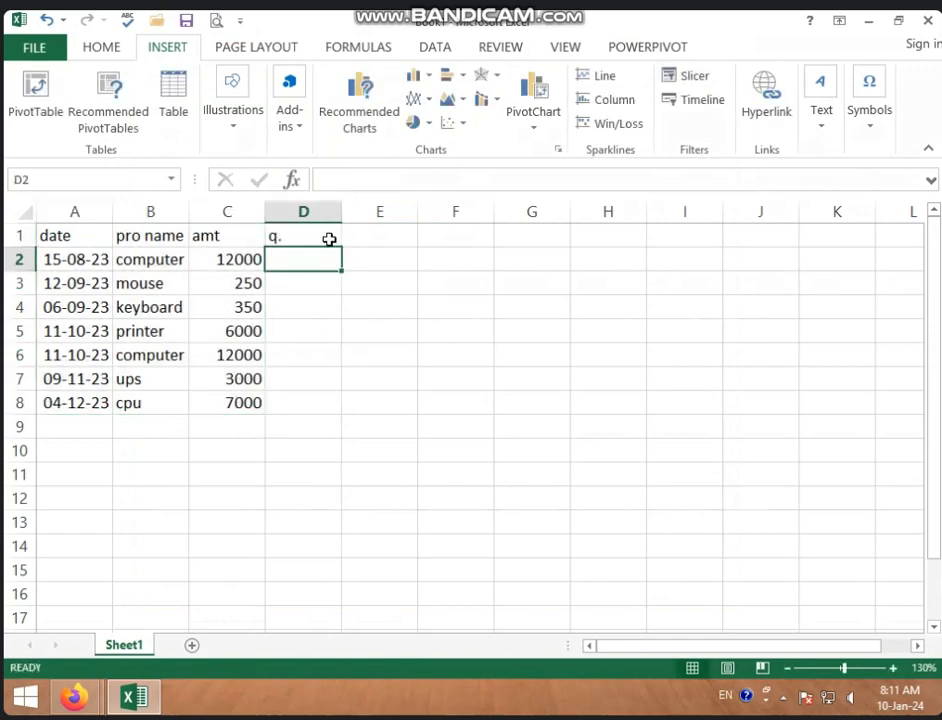
{"action": "type", "text": "5"}
{"action": "key", "text": "Return"}
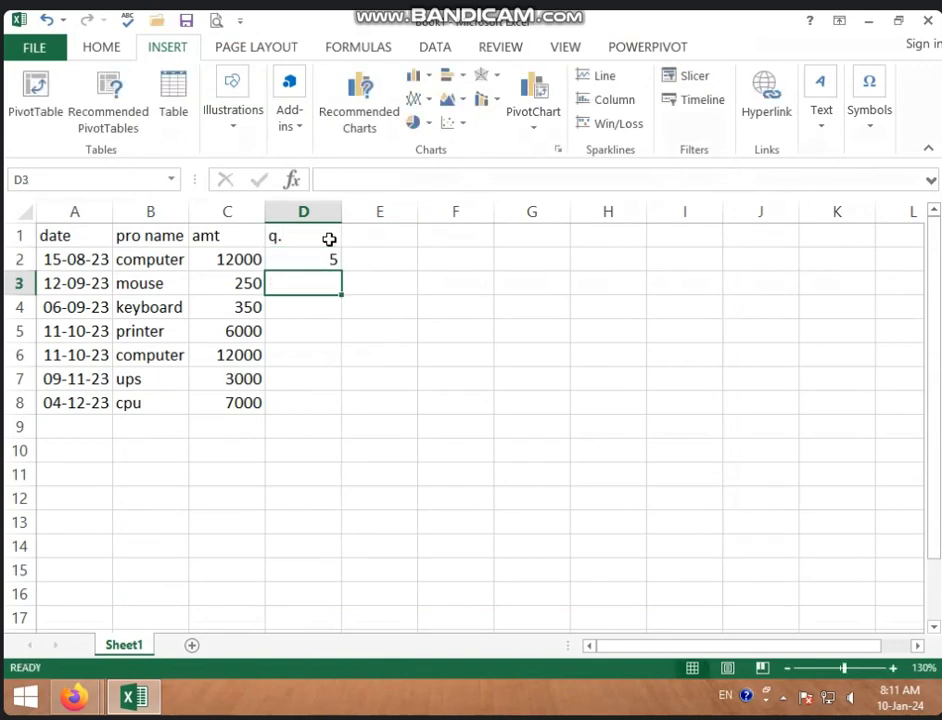
{"action": "type", "text": "5"}
{"action": "key", "text": "Return"}
{"action": "type", "text": "6"}
{"action": "key", "text": "Return"}
- Enter the remaining quantities 2, 4, 5 and 6 in D5:D8
{"action": "type", "text": "2 "}
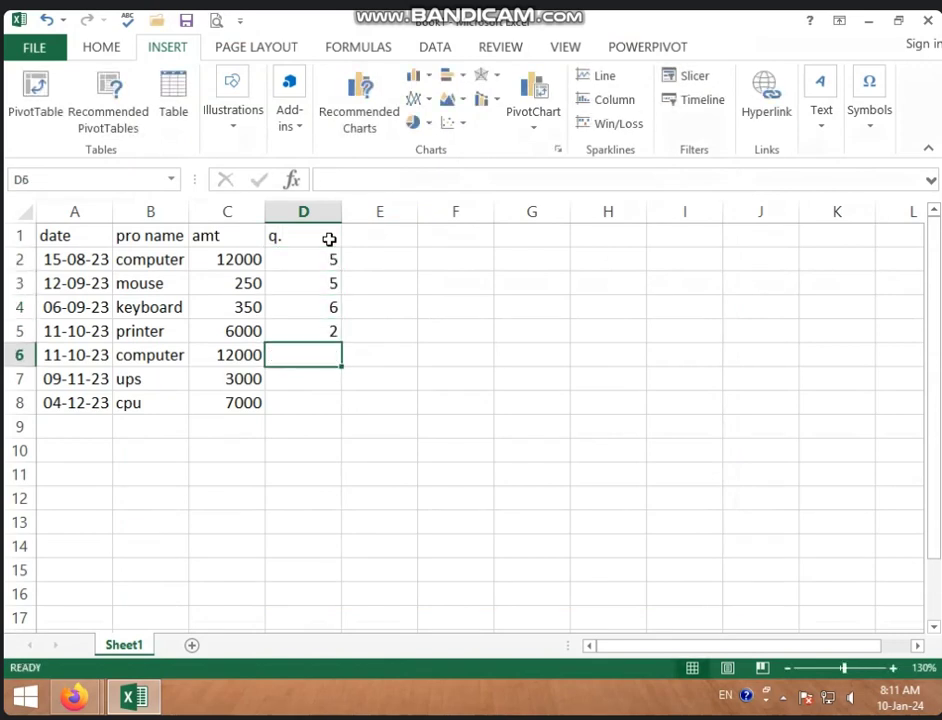
{"action": "type", "text": "4"}
{"action": "key", "text": "ctrl+Return"}
{"action": "key", "text": "Return"}
{"action": "type", "text": "5"}
{"action": "key", "text": "Return"}
{"action": "type", "text": "6"}
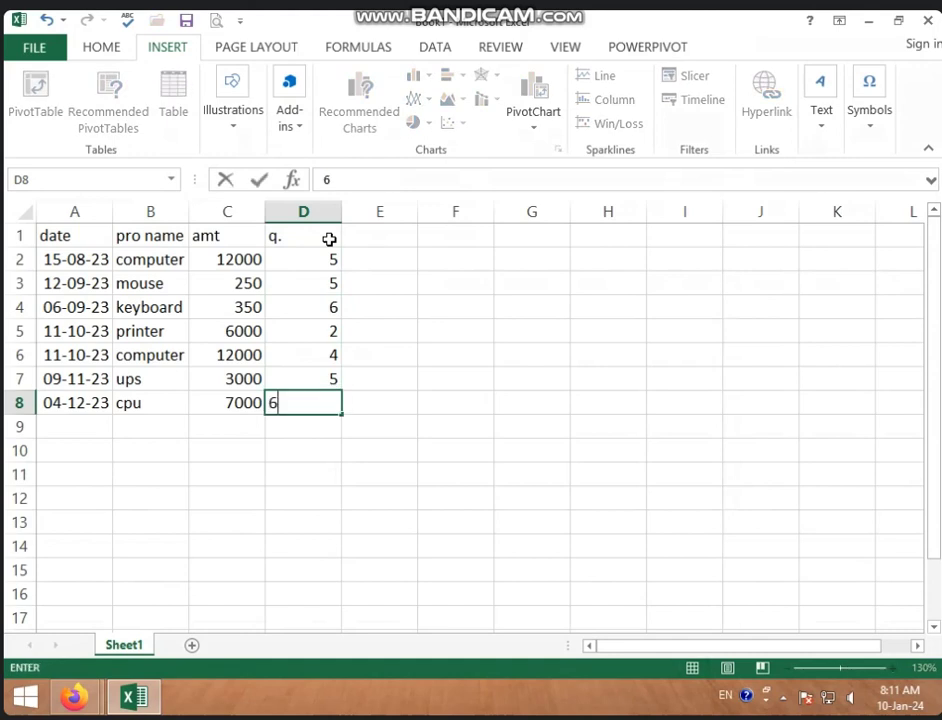
{"action": "left_click", "coordinate": [517, 357]}
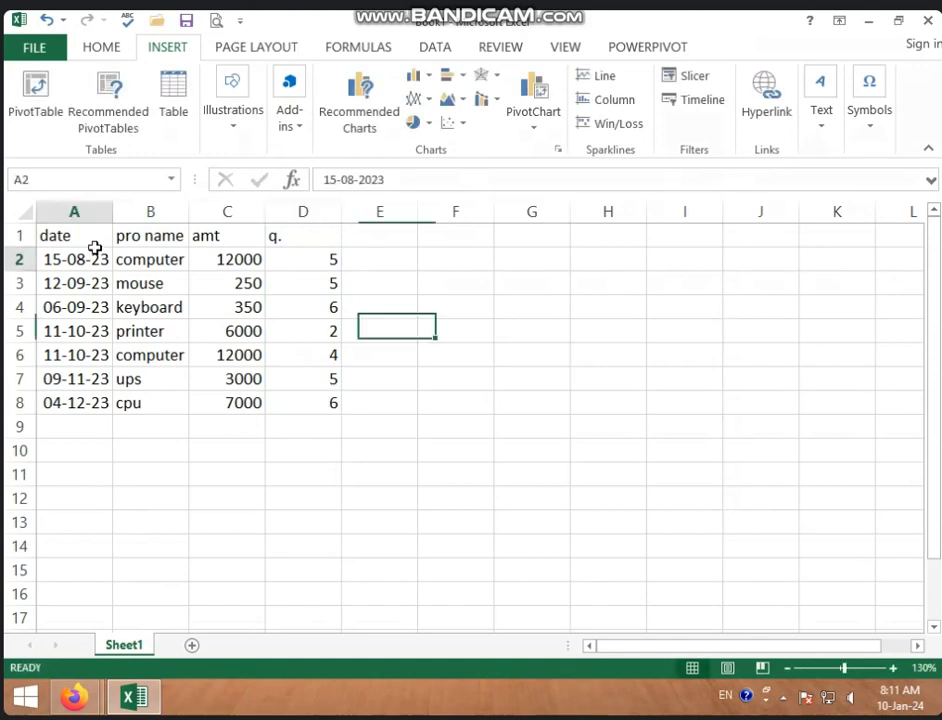
- Select the sales table A1:D8 and bring up Recommended PivotTables
{"action": "mouse_move", "coordinate": [95, 252]}
{"action": "left_mouse_down"}
{"action": "mouse_move", "coordinate": [285, 305]}
{"action": "mouse_move", "coordinate": [300, 331]}
{"action": "left_mouse_up"}
{"action": "left_click_drag", "start_coordinate": [78, 232], "coordinate": [336, 400]}
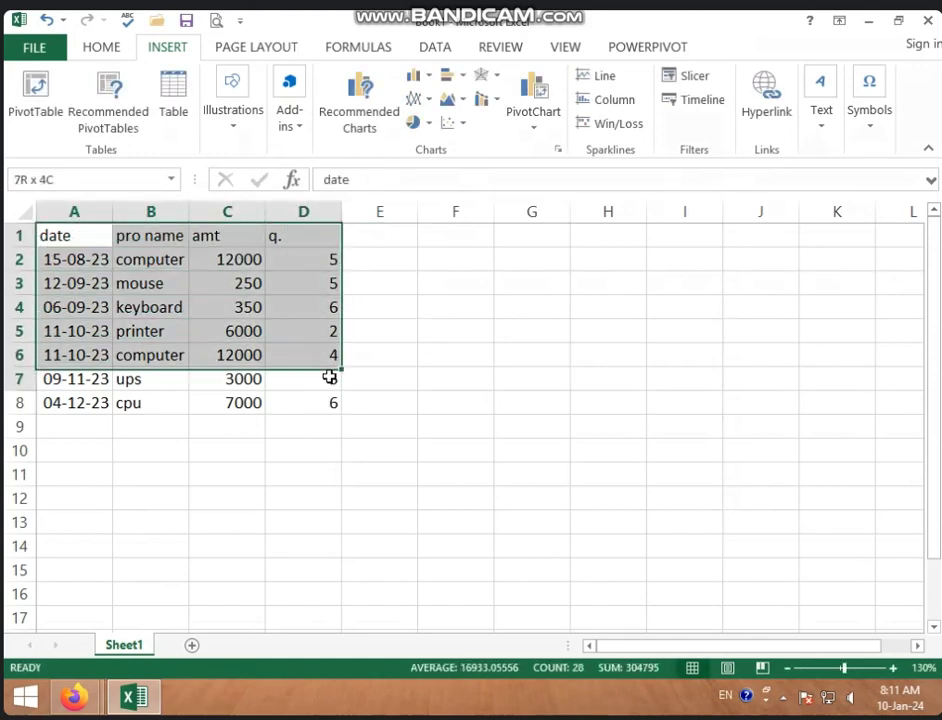
{"action": "left_click", "coordinate": [121, 118]}
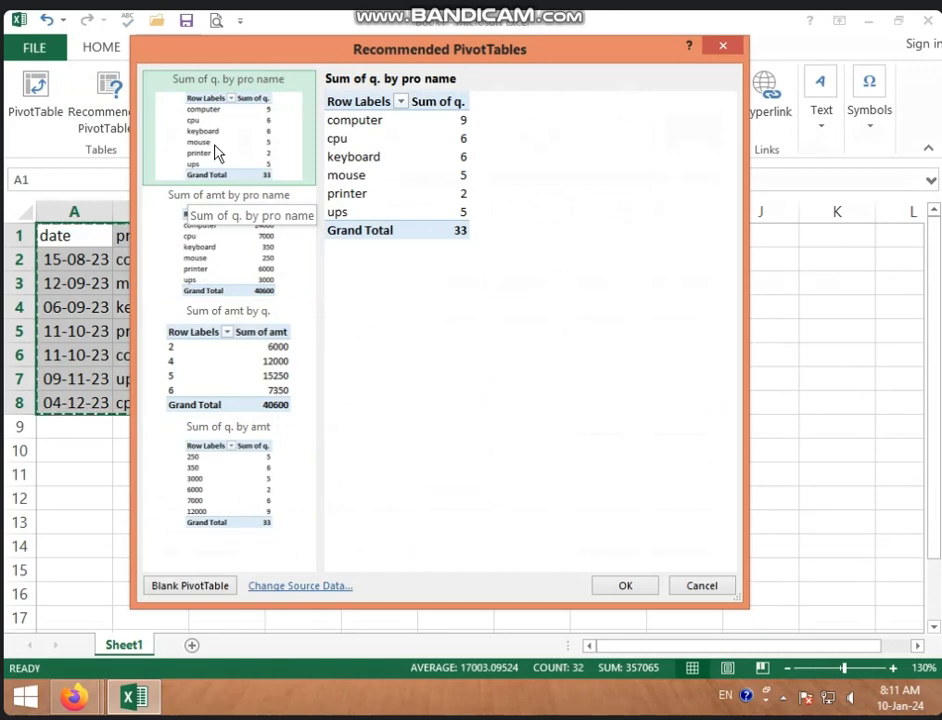
{"action": "left_click_drag", "start_coordinate": [367, 49], "coordinate": [585, 42]}
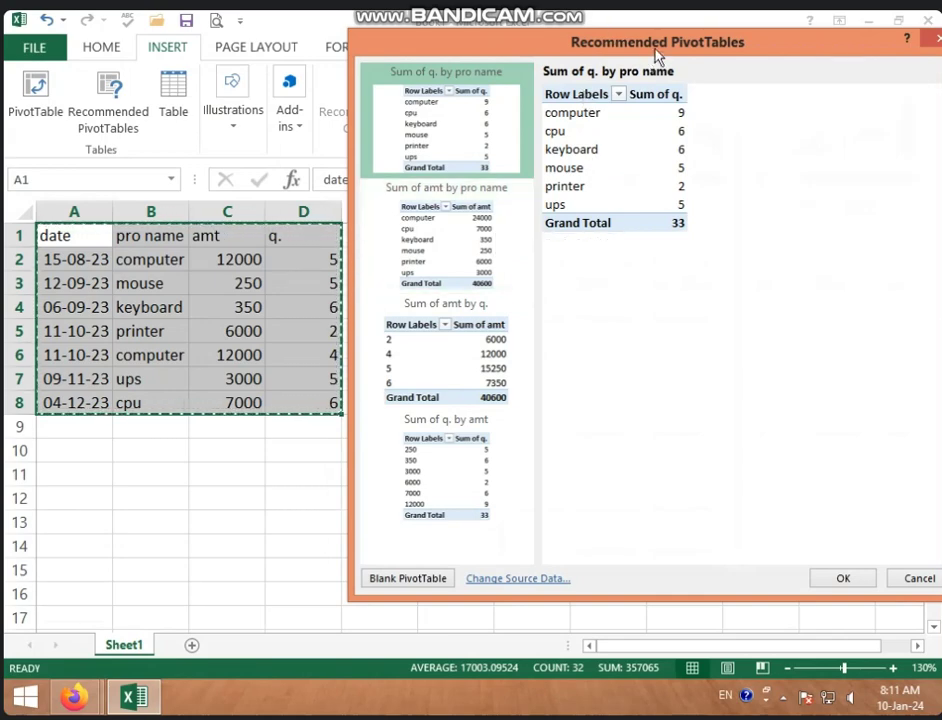
{"action": "left_click_drag", "start_coordinate": [657, 59], "coordinate": [403, 64]}
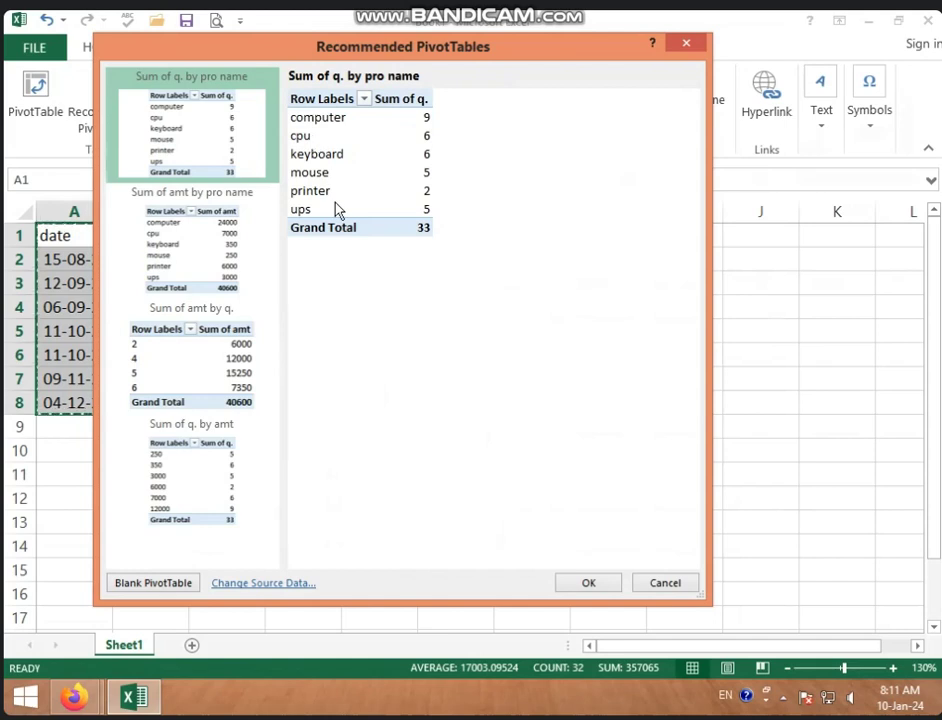
- Compare the suggested layouts and create 'Sum of amt by pro name' on a new sheet
{"action": "left_click", "coordinate": [195, 267]}
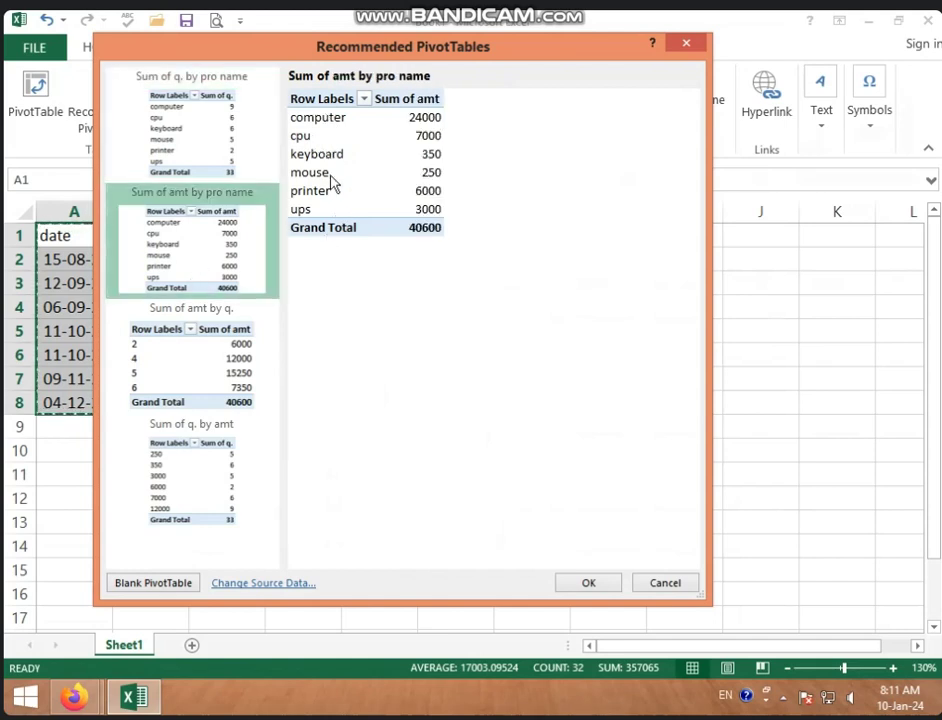
{"action": "left_click", "coordinate": [208, 361]}
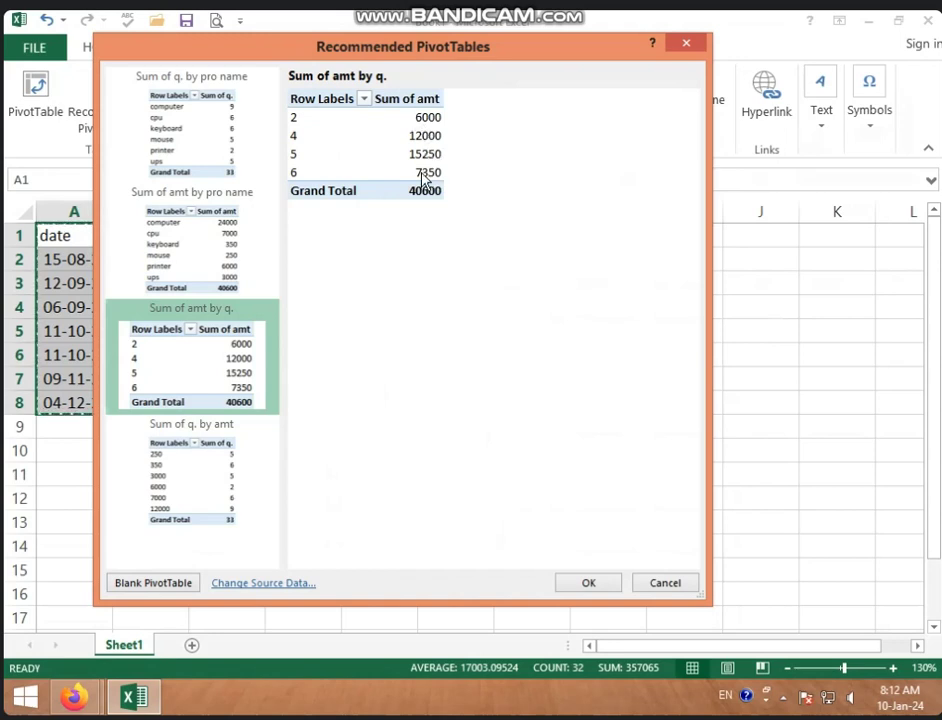
{"action": "left_click", "coordinate": [213, 470]}
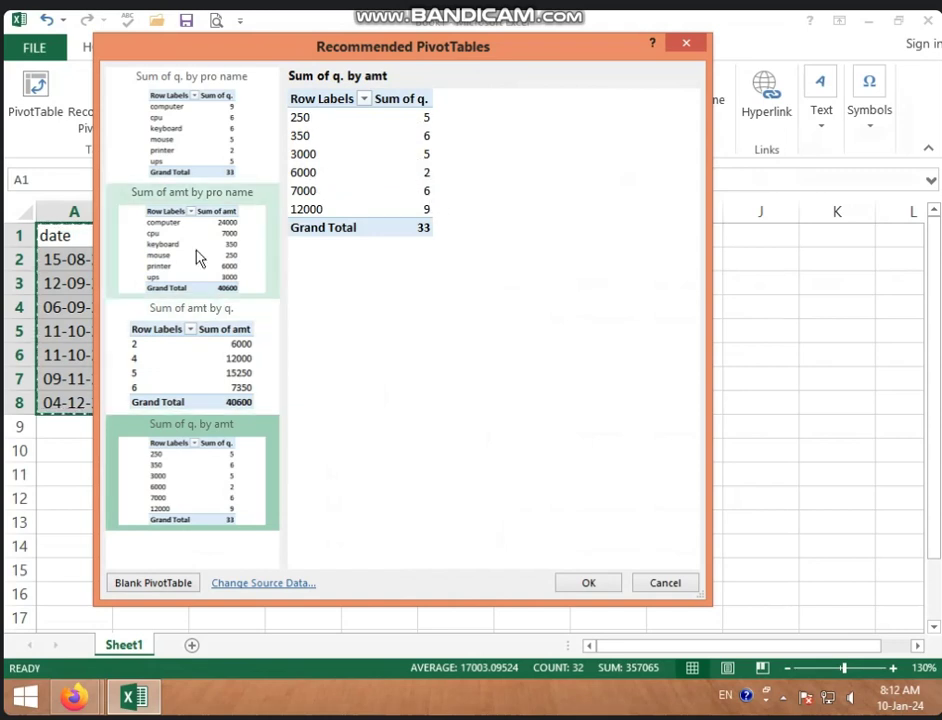
{"action": "left_click", "coordinate": [203, 195]}
{"action": "left_click", "coordinate": [203, 178]}
{"action": "left_click", "coordinate": [235, 232]}
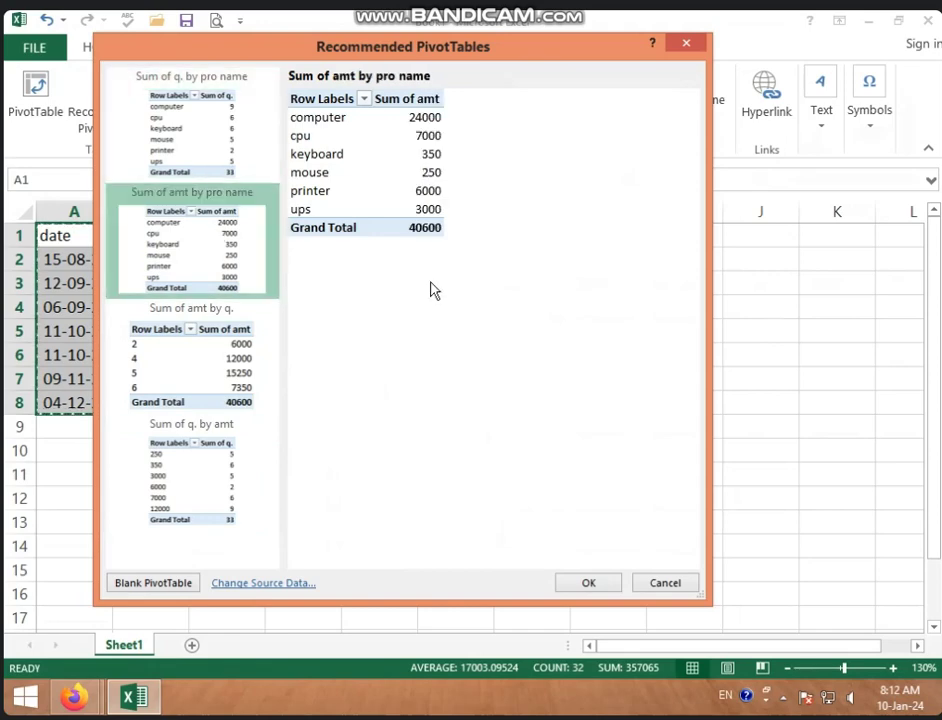
{"action": "left_click", "coordinate": [610, 585]}
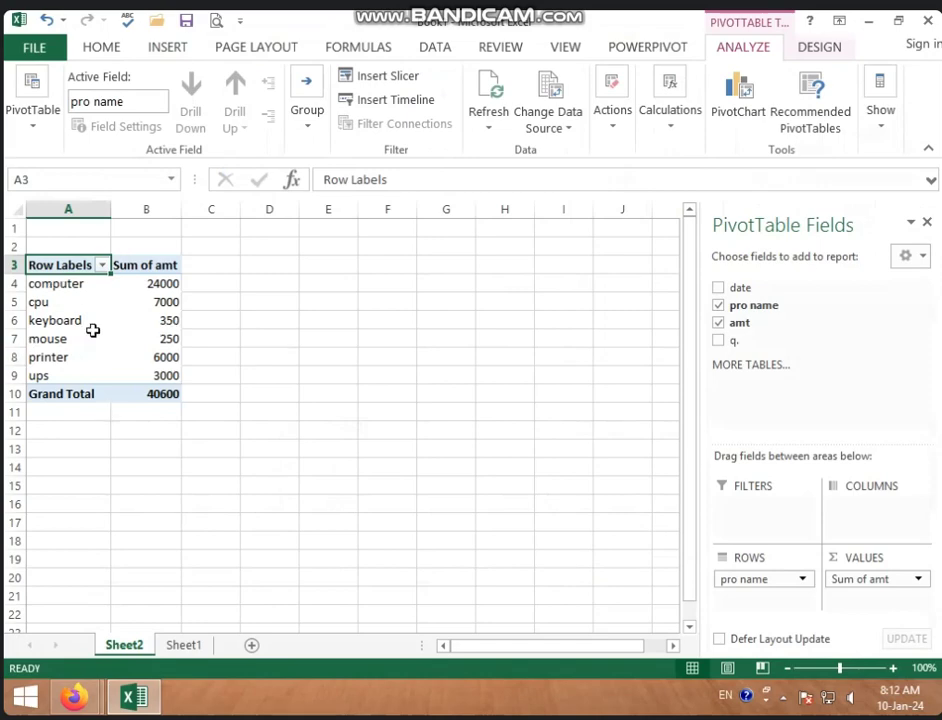
{"action": "left_click", "coordinate": [190, 647]}
{"action": "left_click", "coordinate": [498, 450]}
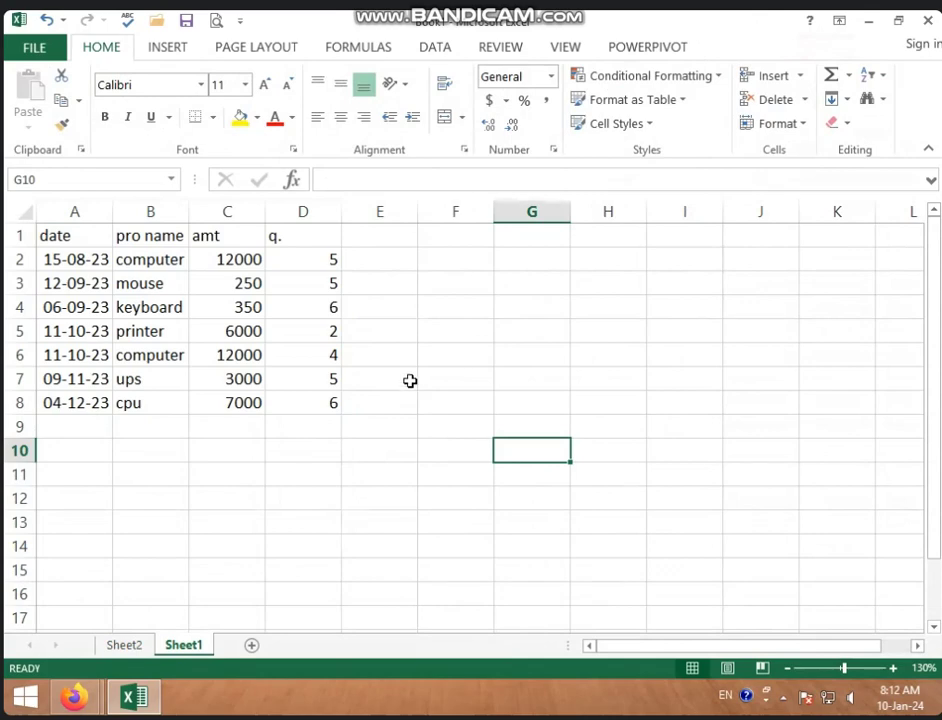
{"action": "left_click", "coordinate": [114, 646]}
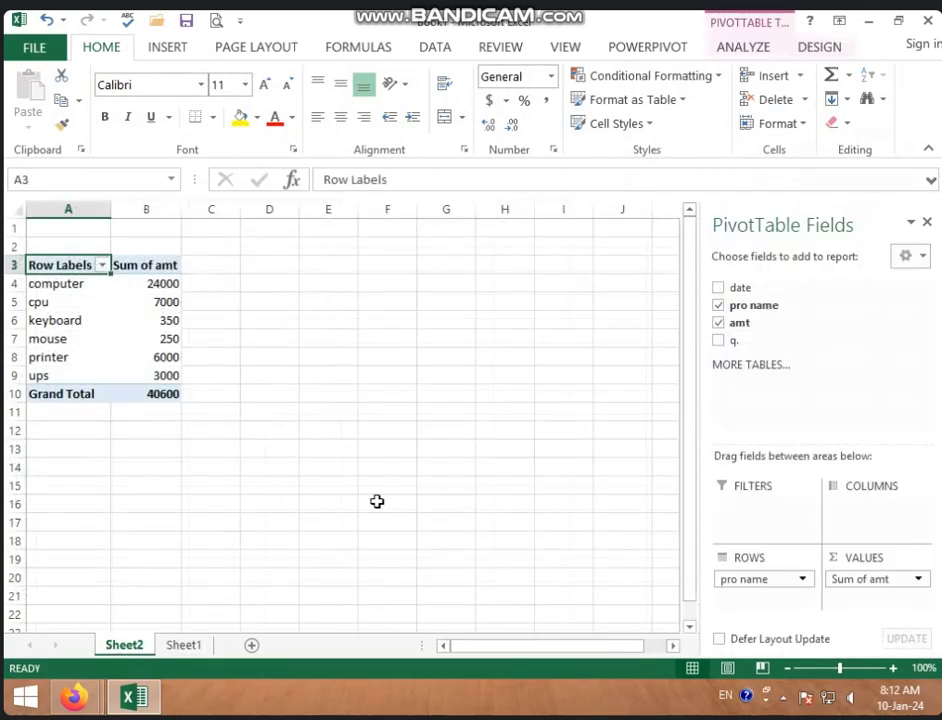
{"action": "left_click", "coordinate": [160, 352]}
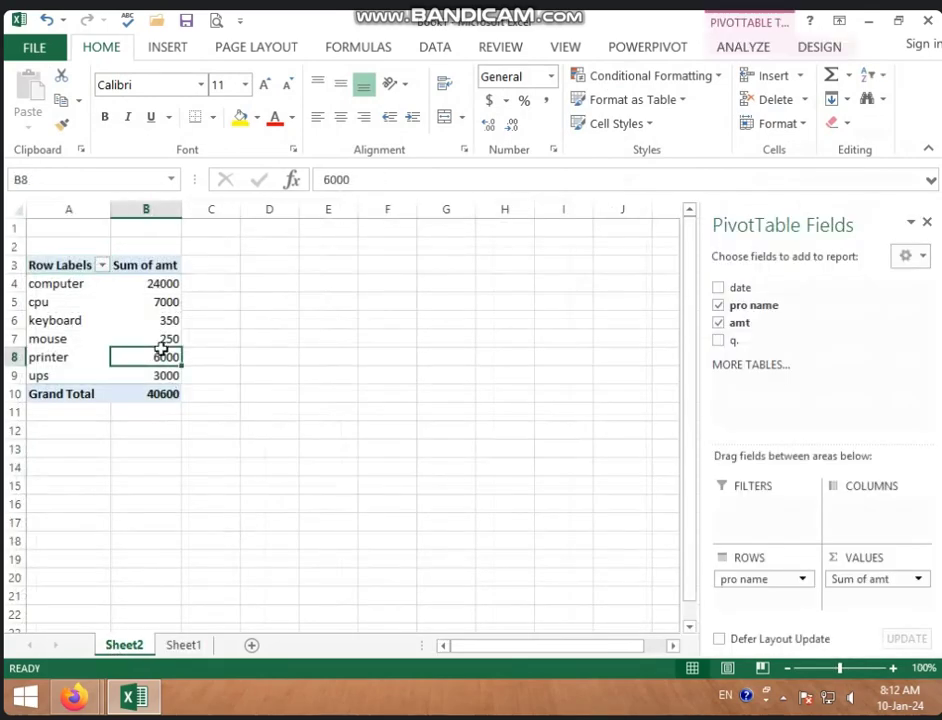
{"action": "left_click", "coordinate": [770, 50]}
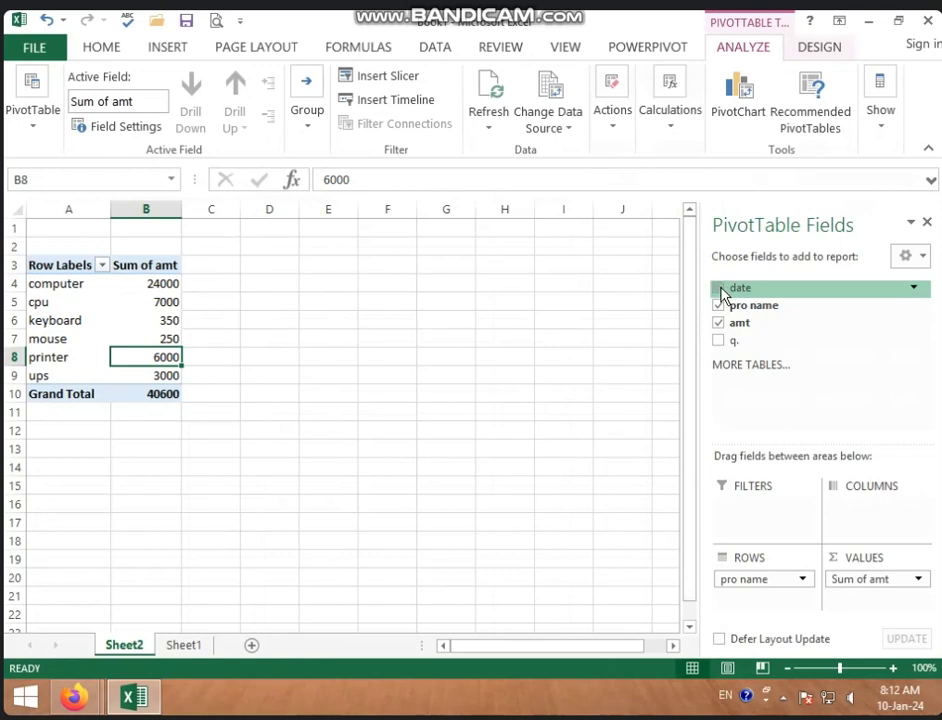
- Swap the pivot fields so it totals q. per product (Grand Total 33), dropping amt and date
{"action": "left_click", "coordinate": [719, 288]}
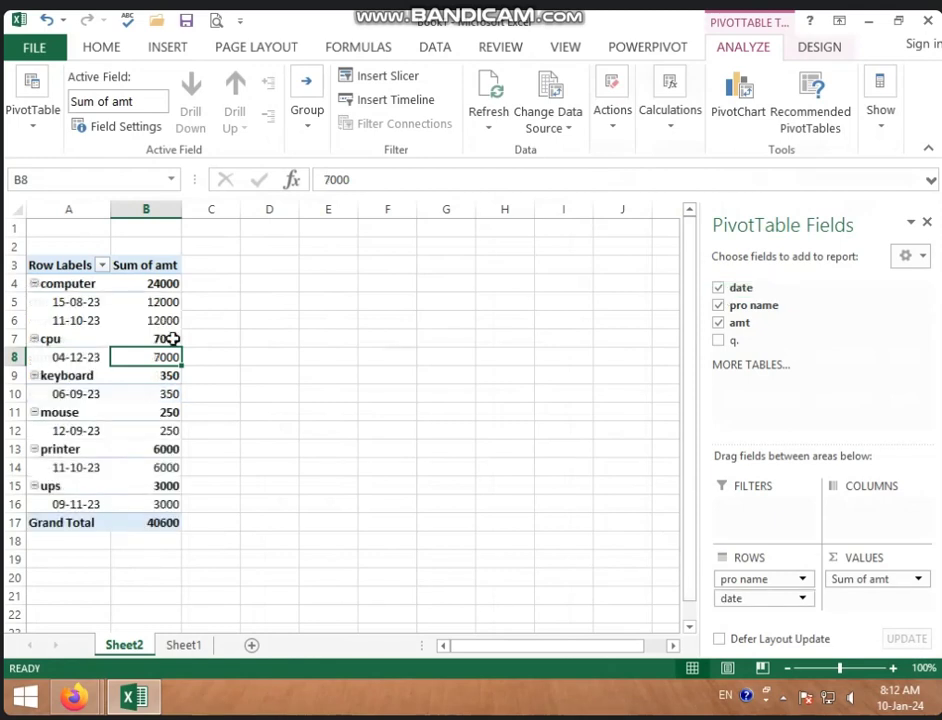
{"action": "left_click", "coordinate": [35, 284]}
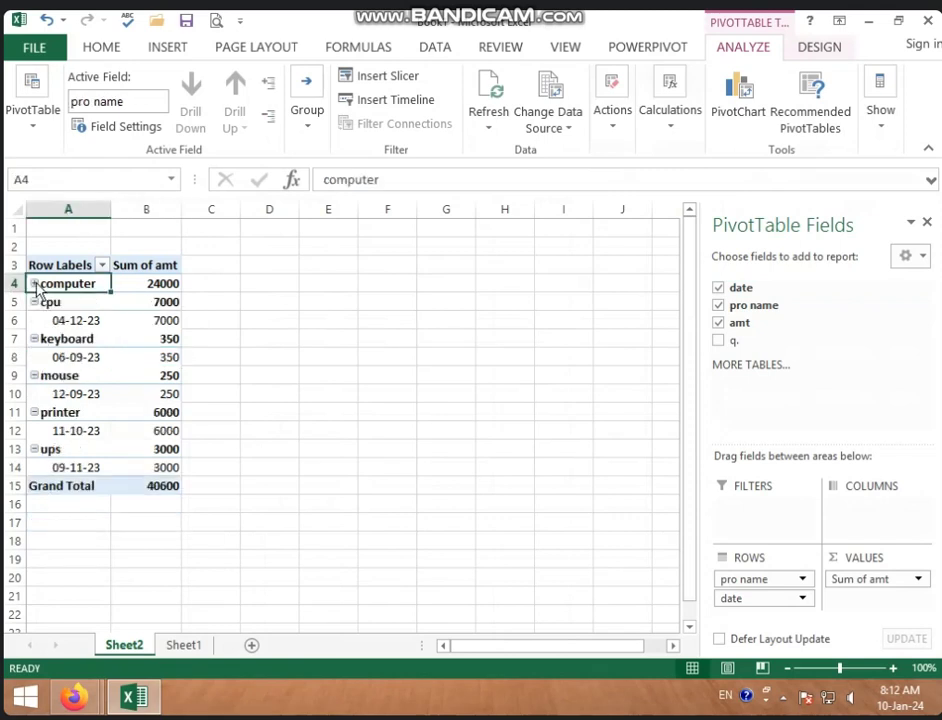
{"action": "left_click", "coordinate": [34, 284]}
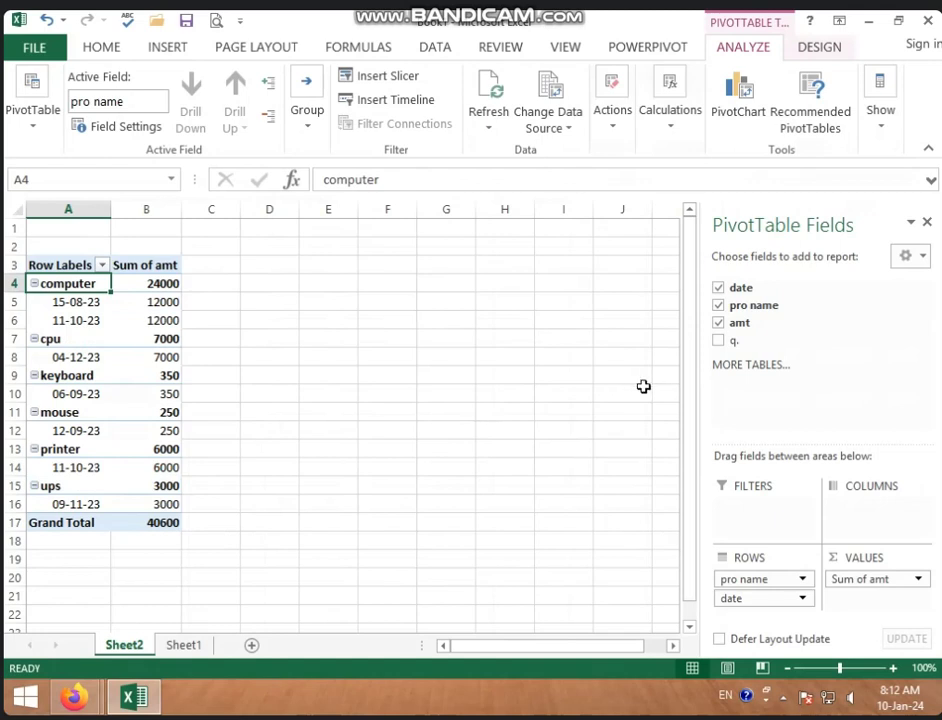
{"action": "left_click", "coordinate": [718, 342]}
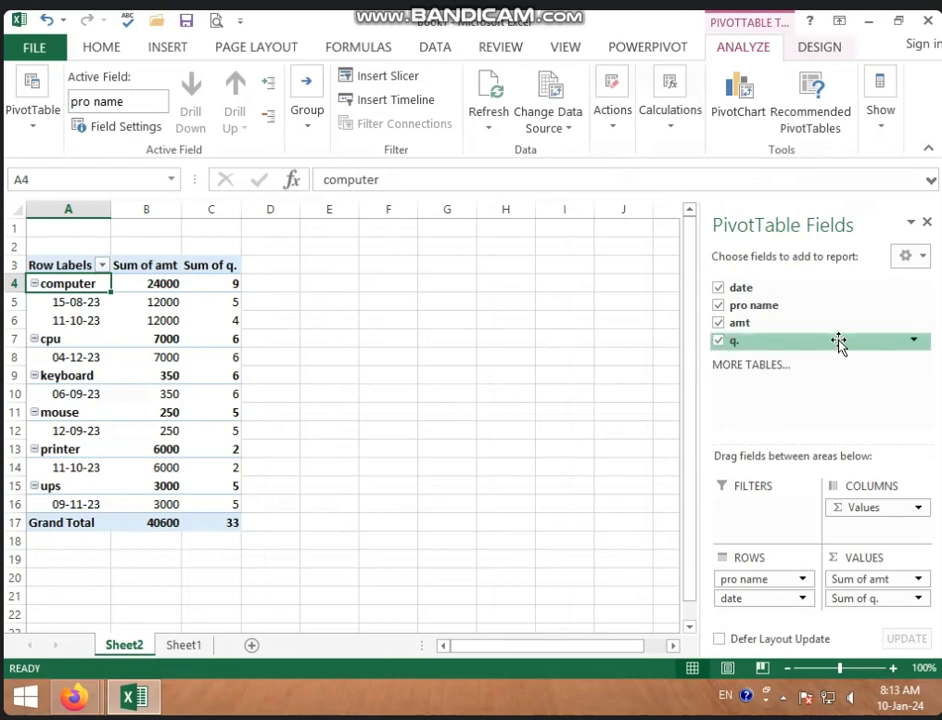
{"action": "left_click", "coordinate": [718, 323]}
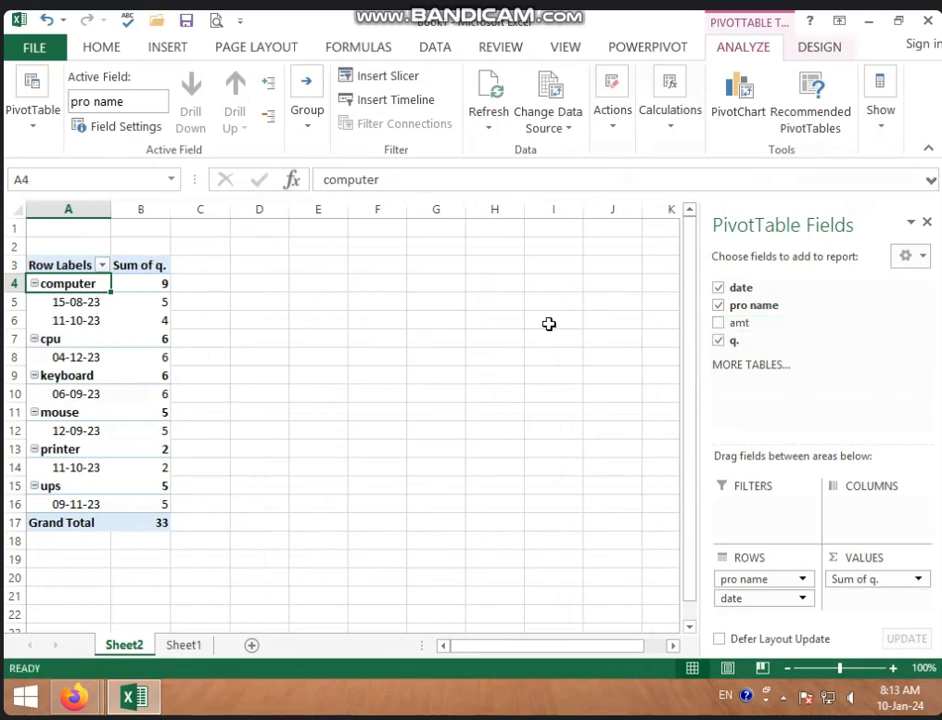
{"action": "left_click", "coordinate": [718, 289]}
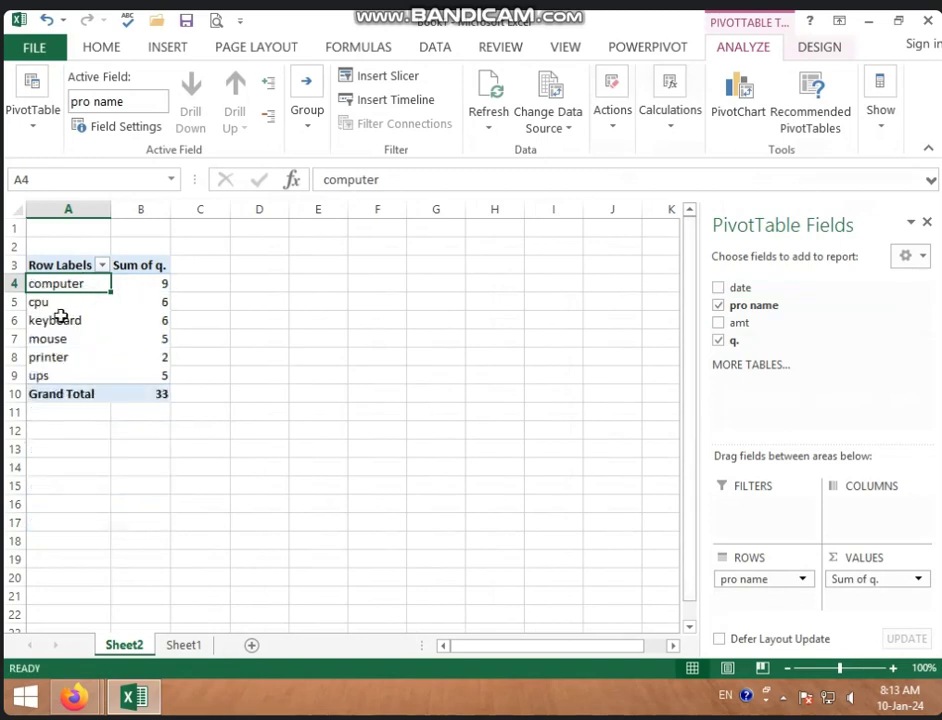
- Check the Refresh and Change Data Source dropdowns without changing anything
{"action": "mouse_move", "coordinate": [128, 326]}
{"action": "left_click", "coordinate": [489, 125]}
{"action": "left_click", "coordinate": [394, 219]}
{"action": "left_click", "coordinate": [568, 130]}
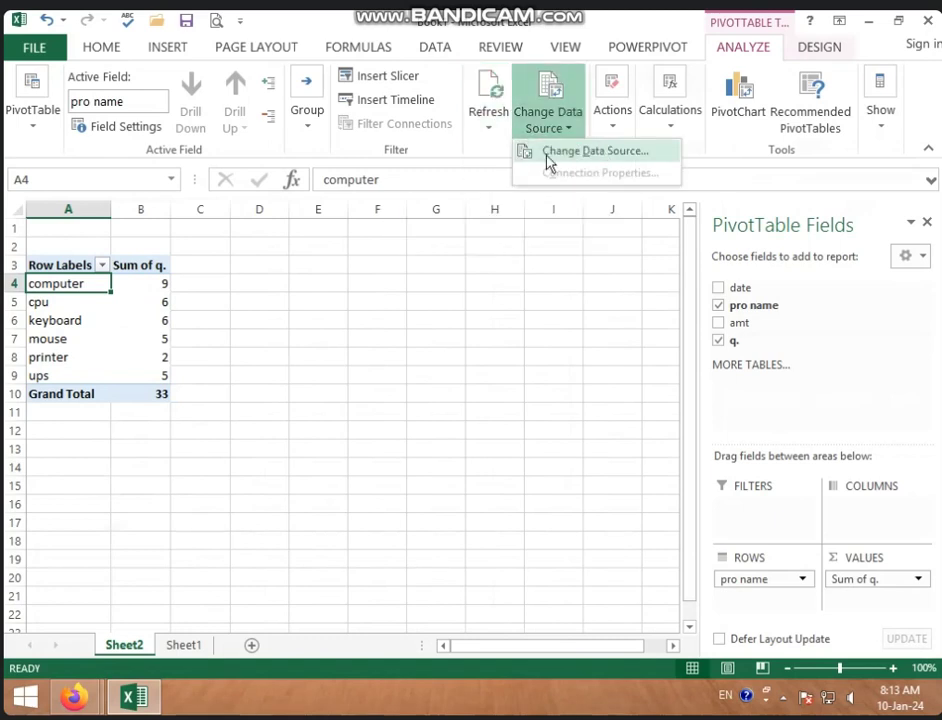
{"action": "left_click", "coordinate": [394, 372]}
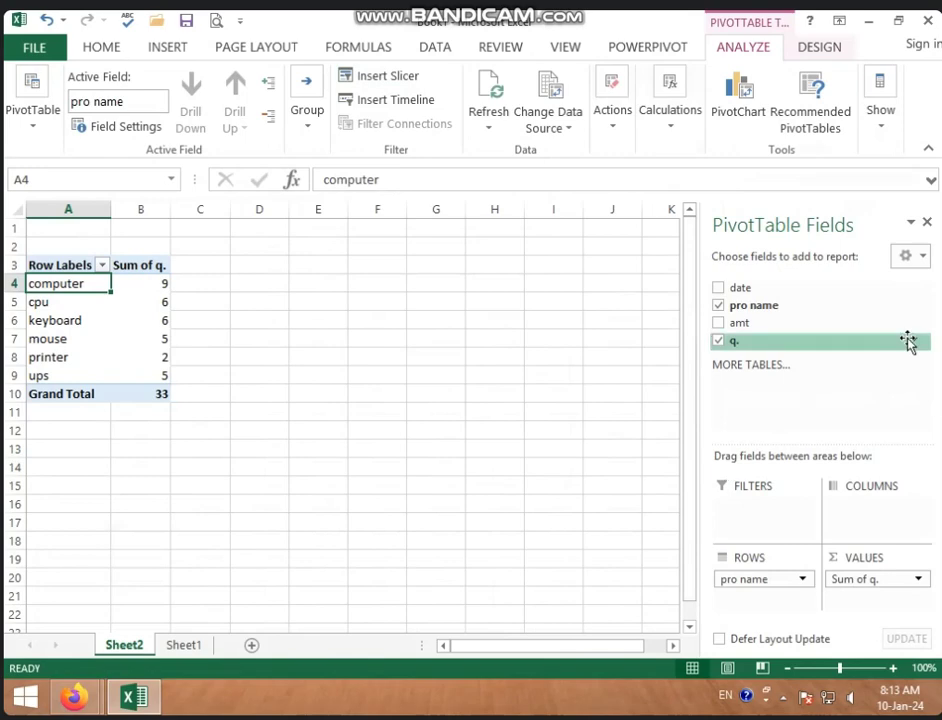
- Close the PivotTable Fields pane and select cells around the pivot table
{"action": "left_click", "coordinate": [926, 221]}
{"action": "left_click", "coordinate": [392, 380]}
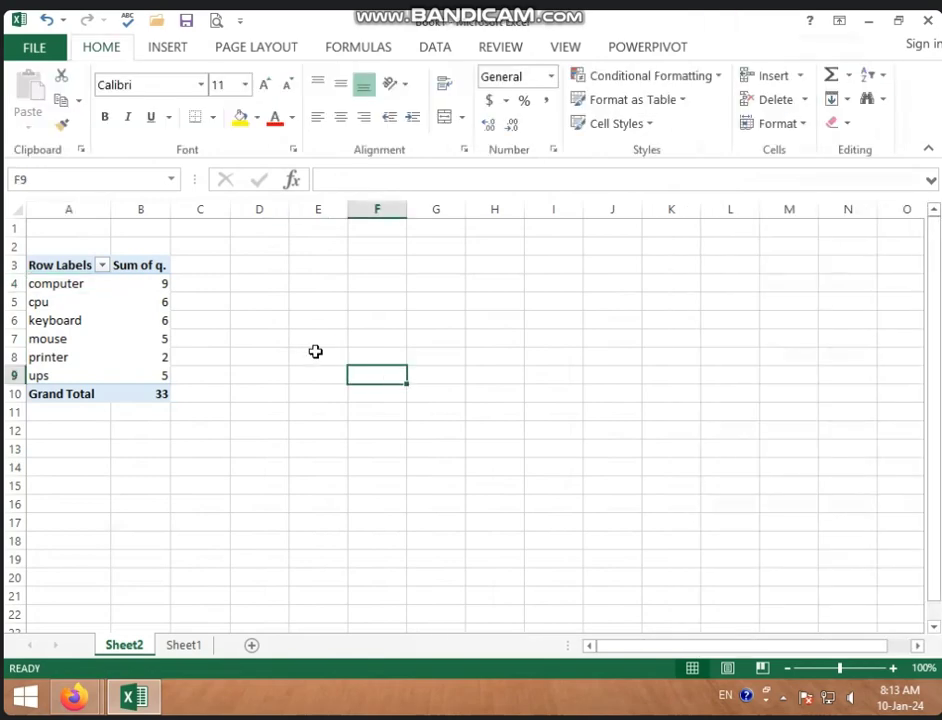
{"action": "left_click", "coordinate": [118, 276]}
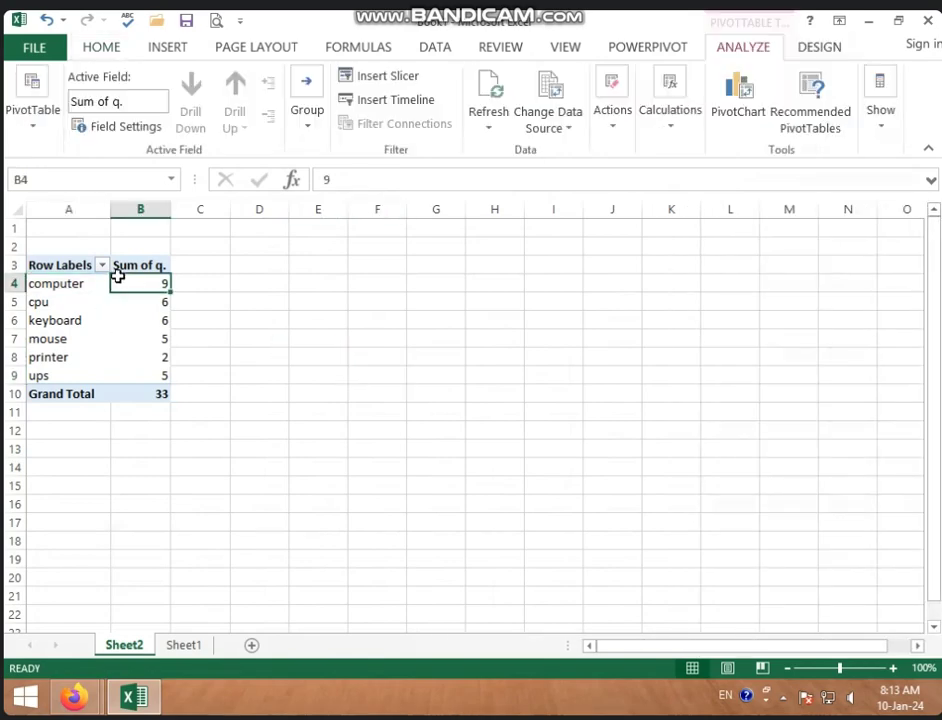
{"action": "left_click", "coordinate": [168, 50]}
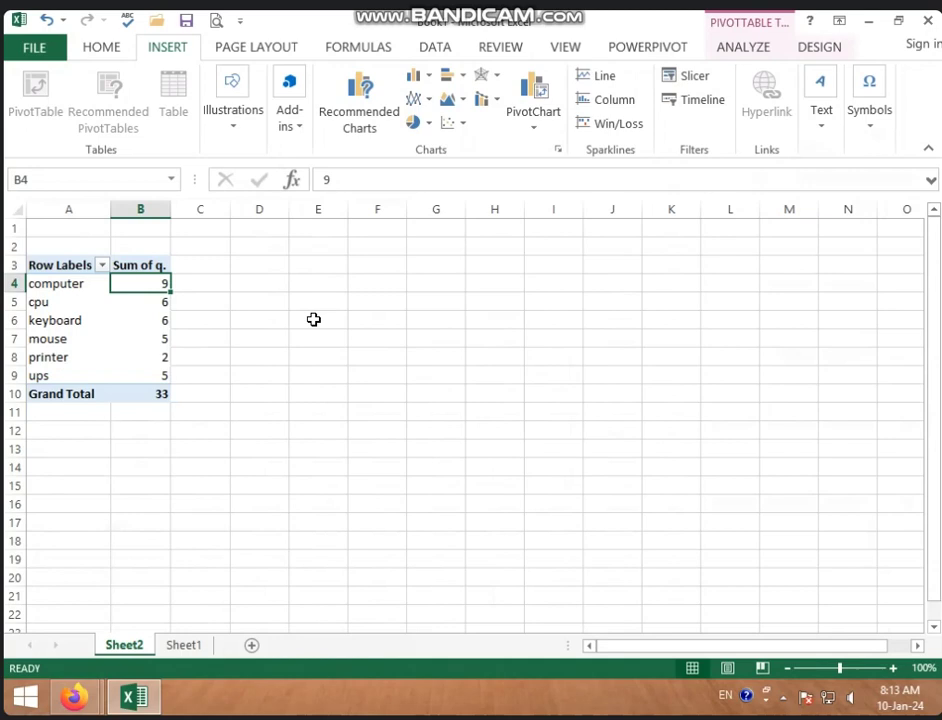
{"action": "left_click", "coordinate": [259, 246]}
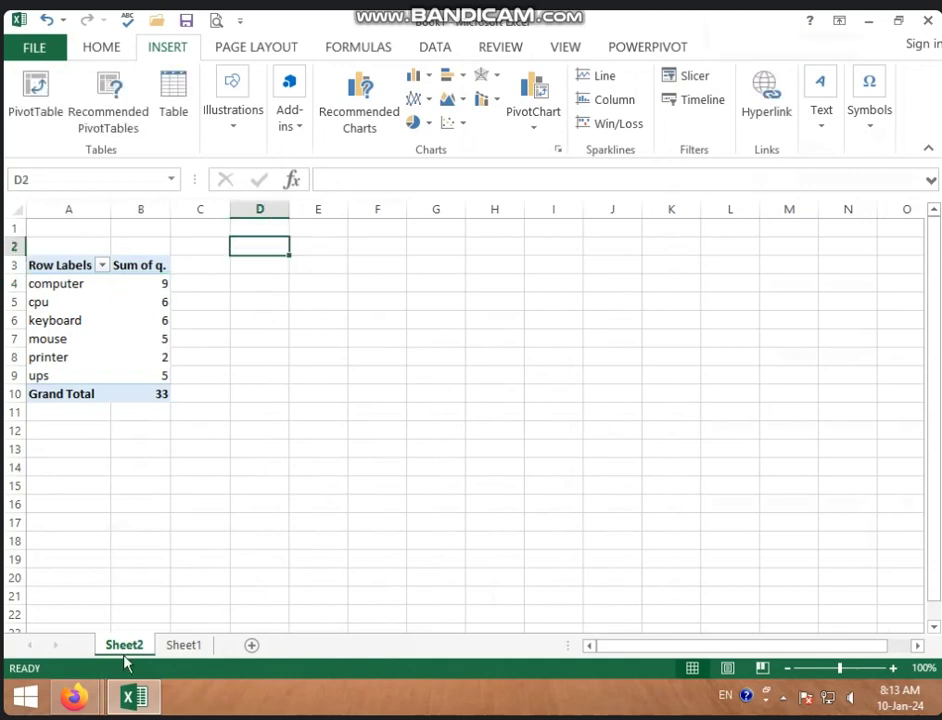
- On Sheet1, browse the table style gallery without applying a style
{"action": "left_click", "coordinate": [186, 646]}
{"action": "left_click", "coordinate": [190, 400]}
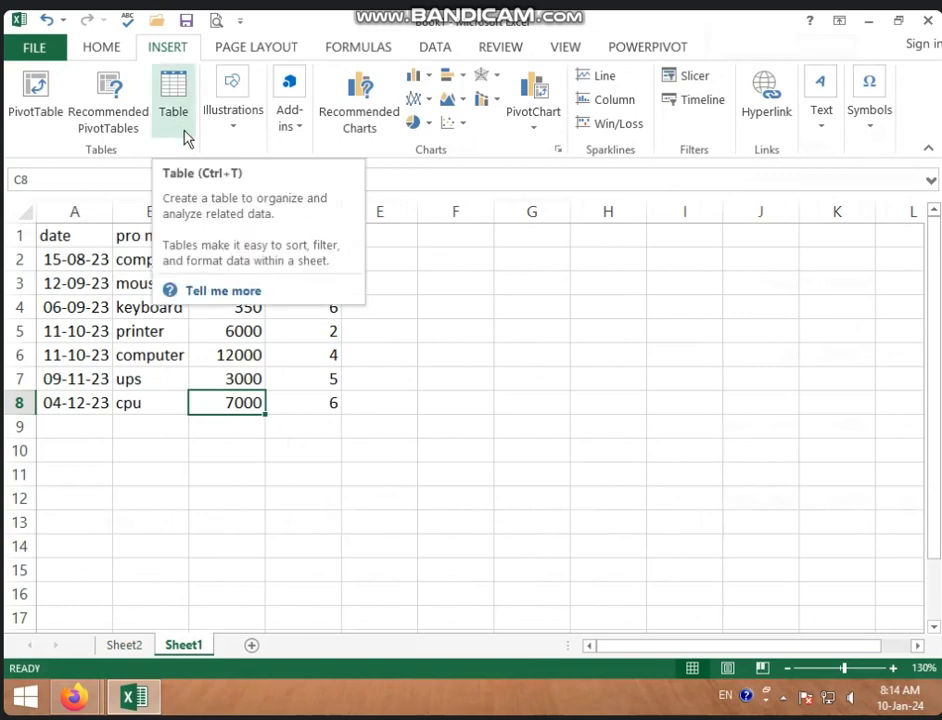
{"action": "left_click", "coordinate": [105, 47]}
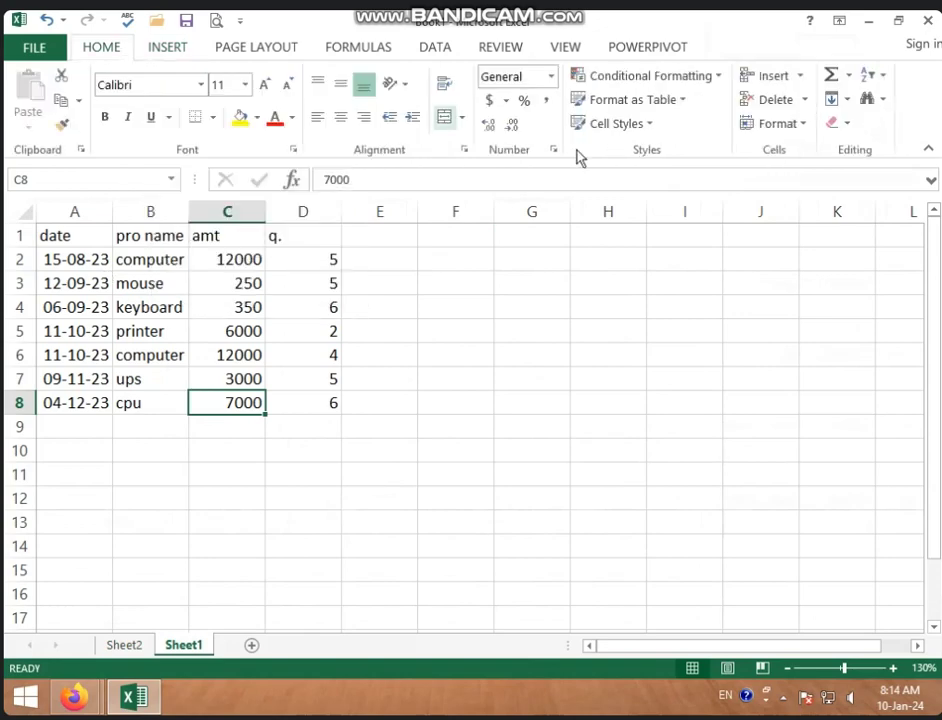
{"action": "left_click", "coordinate": [679, 103]}
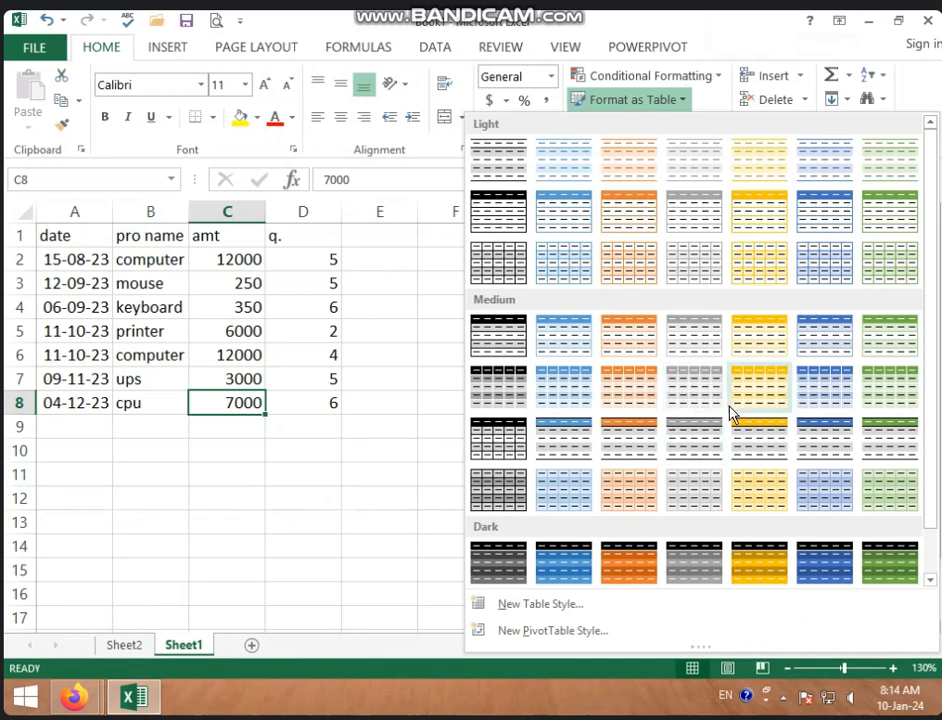
{"action": "left_click", "coordinate": [112, 251]}
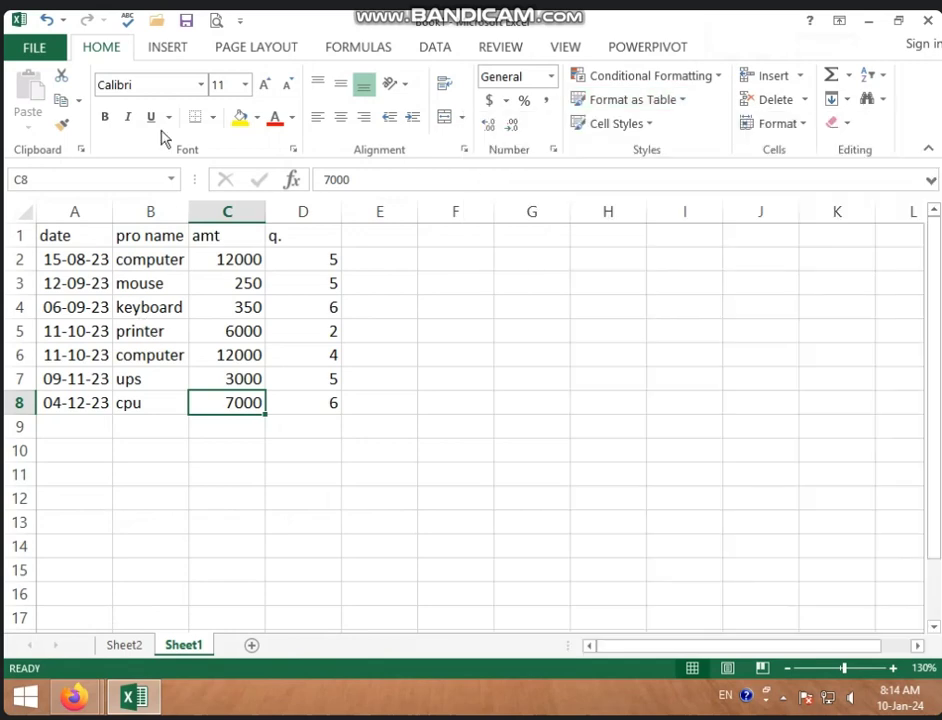
- Insert a table over $A$1:$D$8 with 'My table has headers' checked
{"action": "left_click", "coordinate": [168, 50]}
{"action": "left_click", "coordinate": [176, 96]}
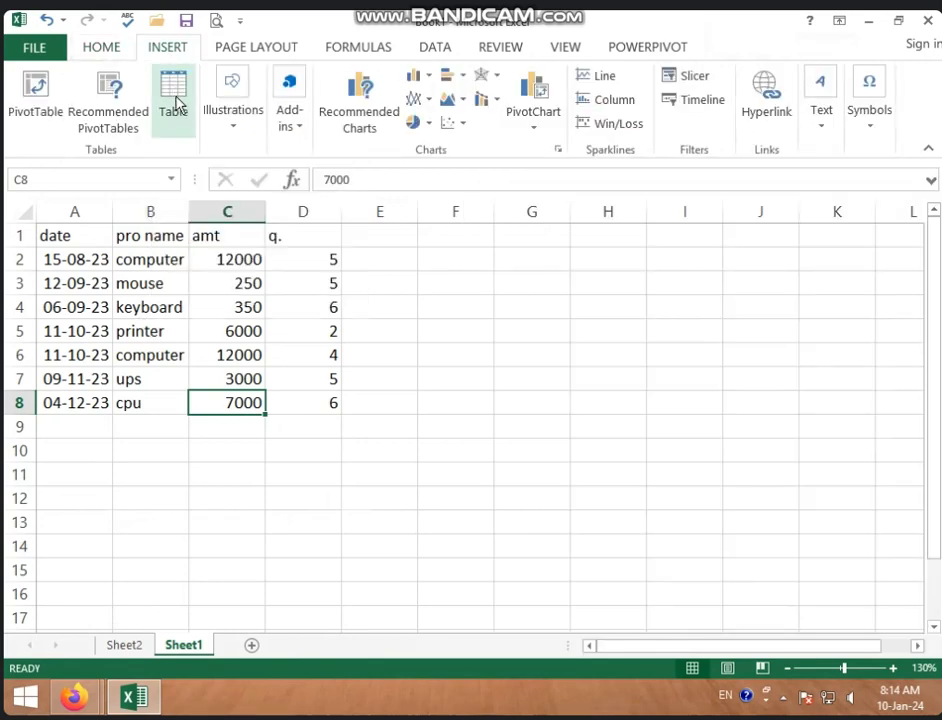
{"action": "left_click_drag", "start_coordinate": [391, 238], "coordinate": [517, 235]}
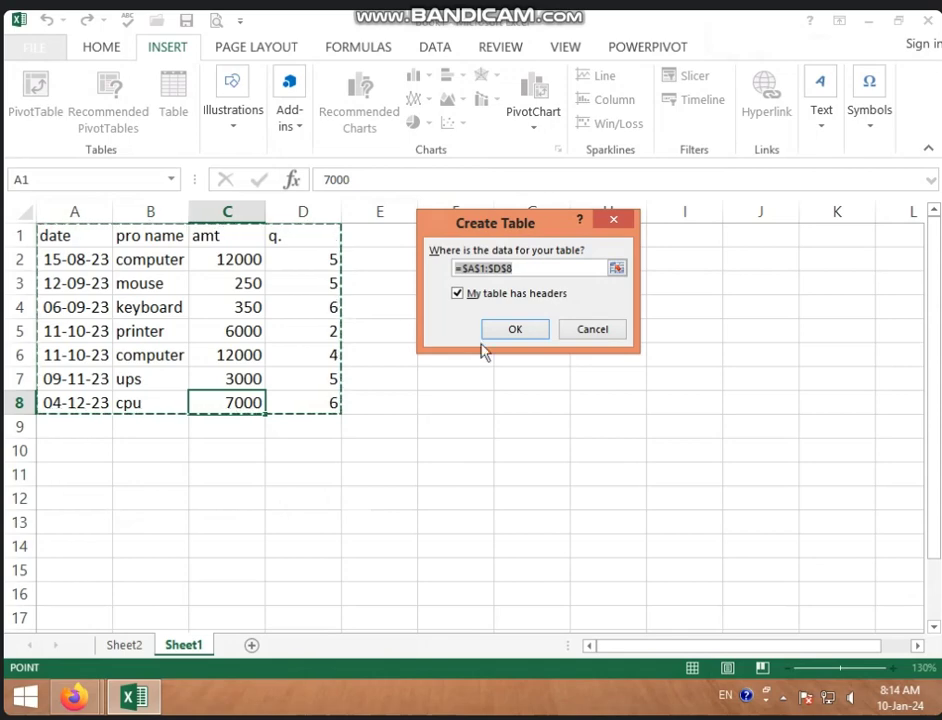
{"action": "left_click", "coordinate": [516, 332]}
{"action": "left_click", "coordinate": [290, 352]}
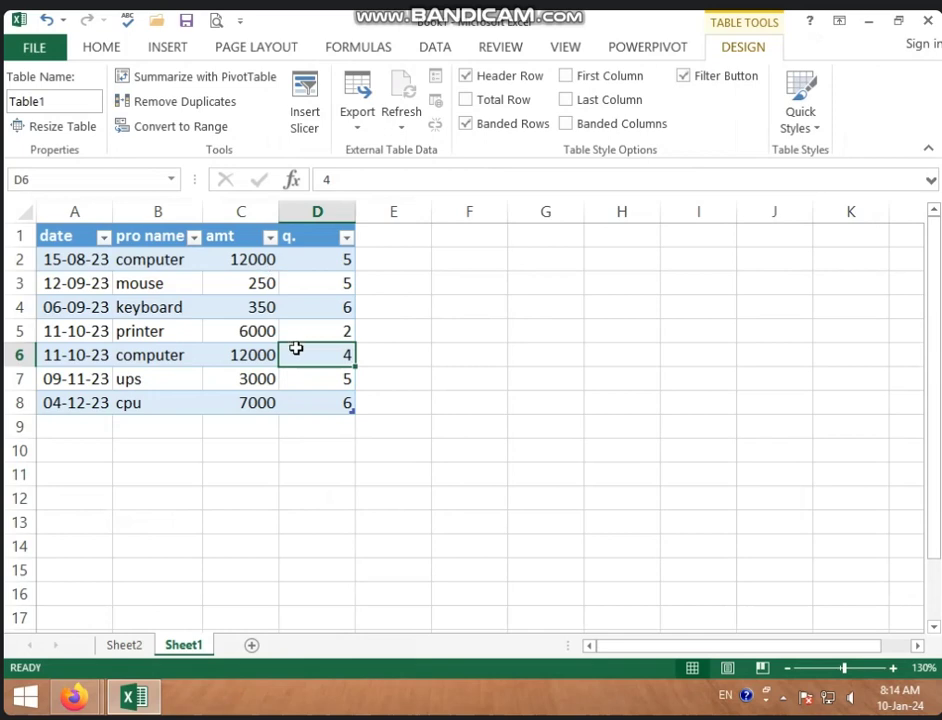
- Toggle the table's Header Row and Total Row off and back on, then turn off Banded Rows
{"action": "mouse_move", "coordinate": [70, 240]}
{"action": "left_mouse_down"}
{"action": "mouse_move", "coordinate": [336, 354]}
{"action": "mouse_move", "coordinate": [338, 399]}
{"action": "left_mouse_up"}
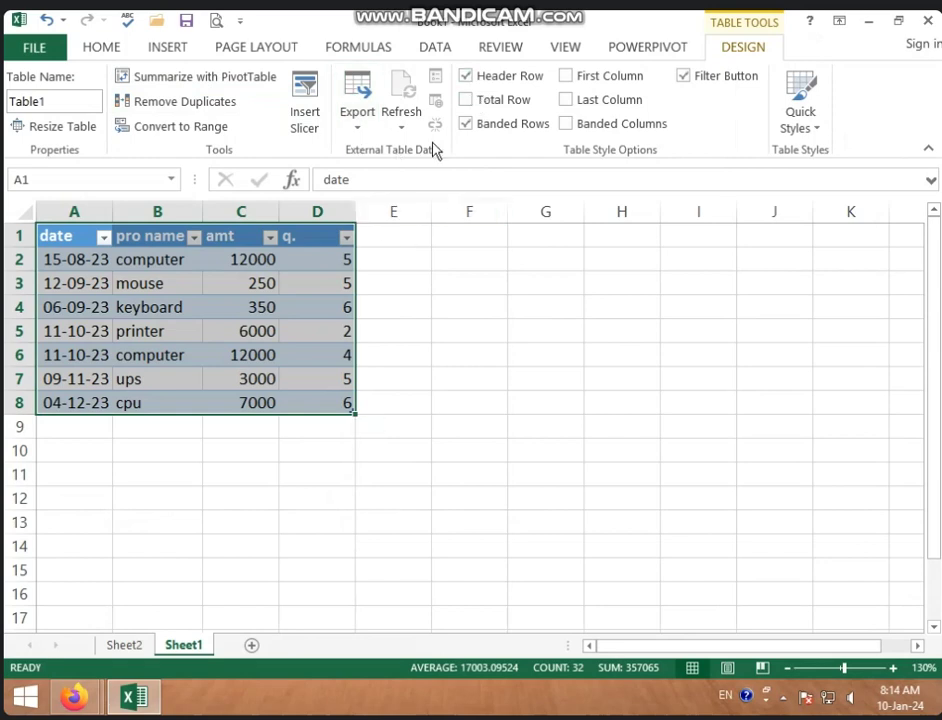
{"action": "left_click", "coordinate": [468, 78]}
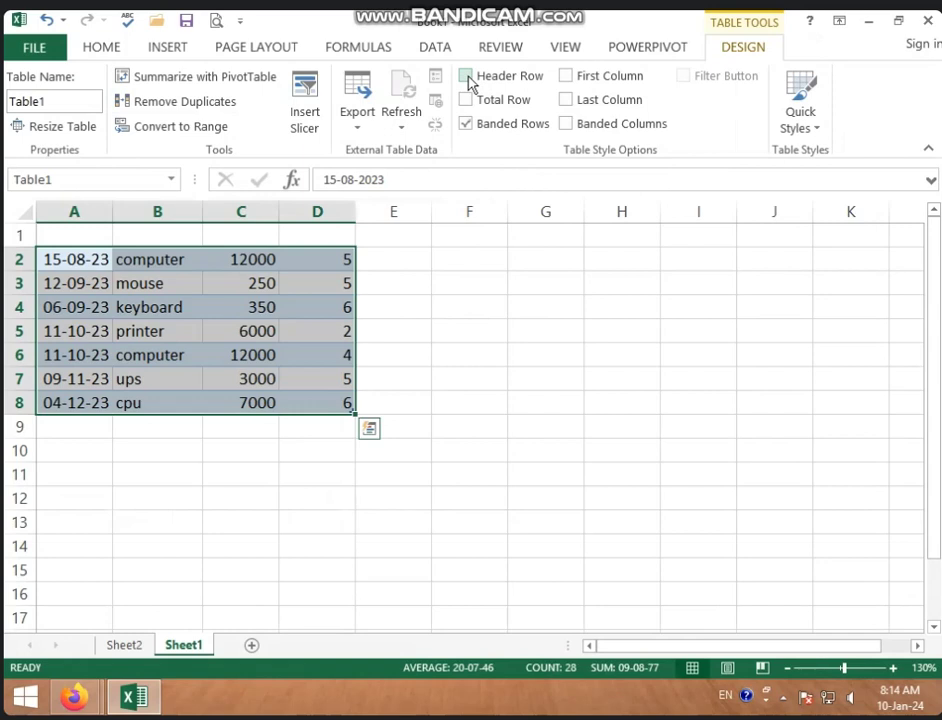
{"action": "left_click", "coordinate": [467, 77]}
{"action": "left_click", "coordinate": [467, 101]}
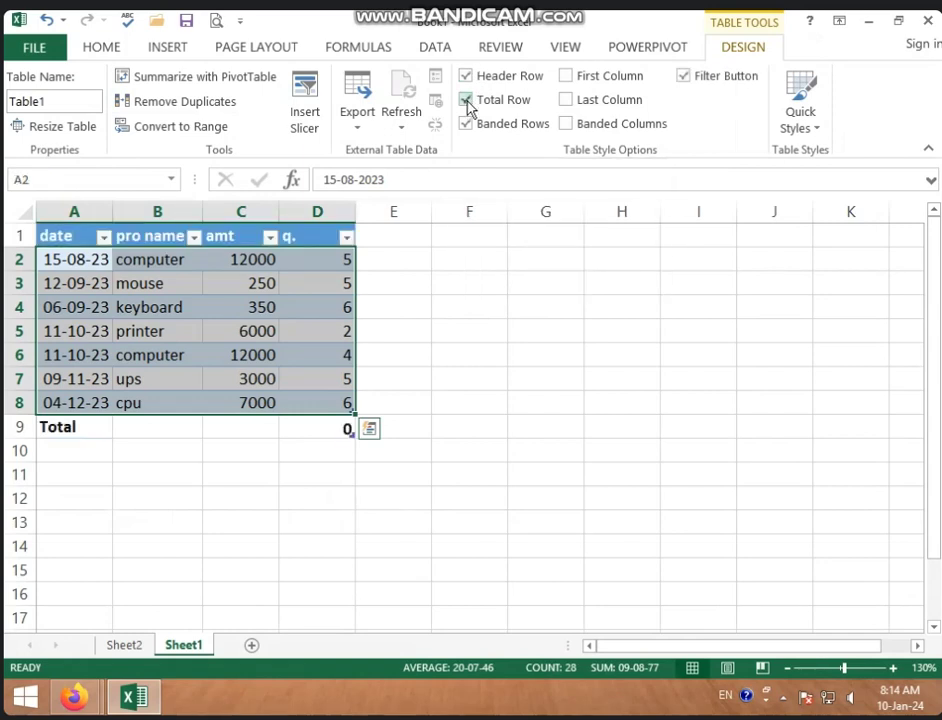
{"action": "left_click", "coordinate": [467, 101]}
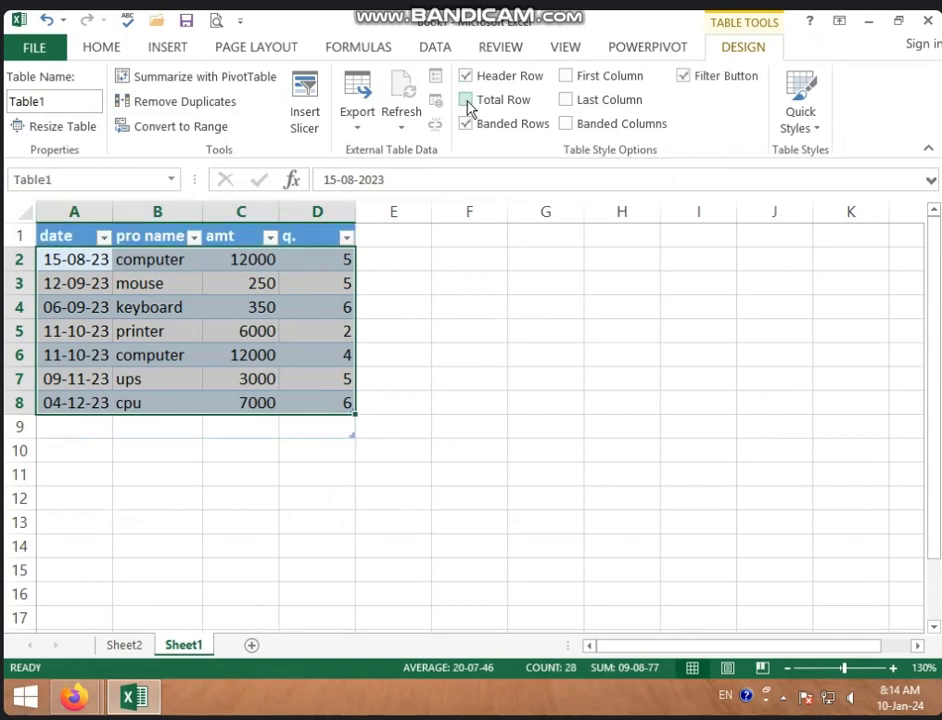
{"action": "left_click", "coordinate": [467, 101]}
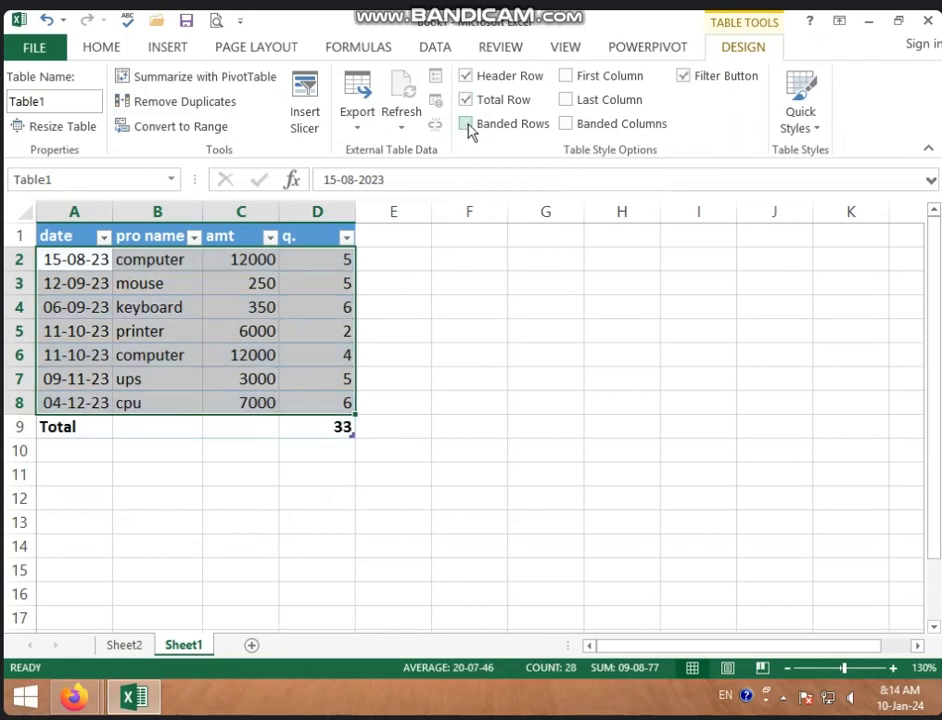
{"action": "left_click", "coordinate": [467, 124]}
{"action": "left_click", "coordinate": [445, 267]}
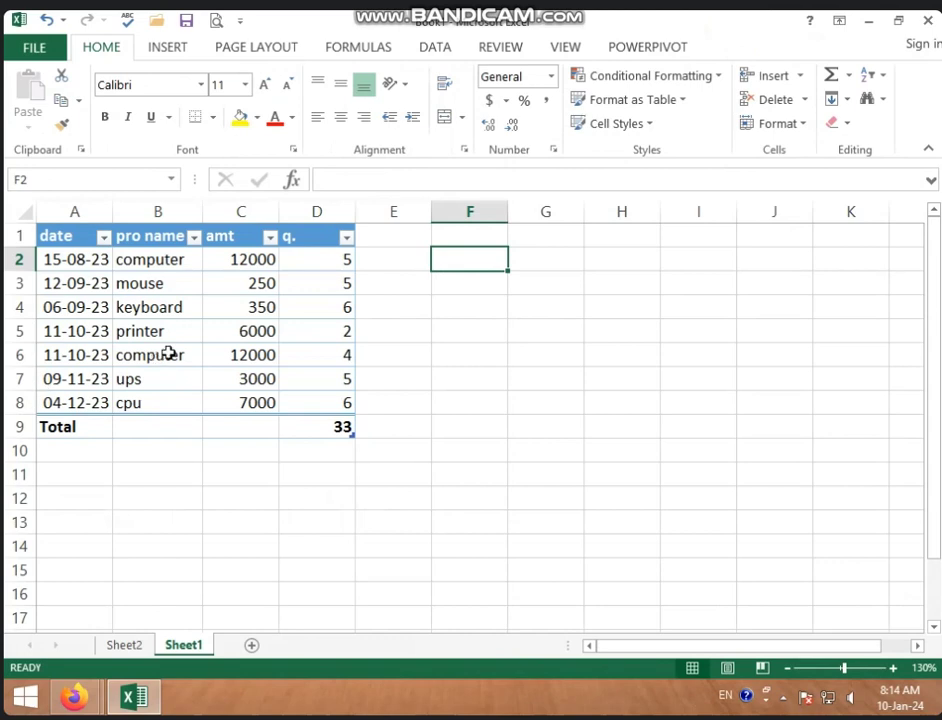
- Toggle the Total Row again and switch Banded Rows off and back on
{"action": "mouse_move", "coordinate": [80, 263]}
{"action": "left_mouse_down"}
{"action": "mouse_move", "coordinate": [365, 420]}
{"action": "mouse_move", "coordinate": [332, 431]}
{"action": "left_mouse_up"}
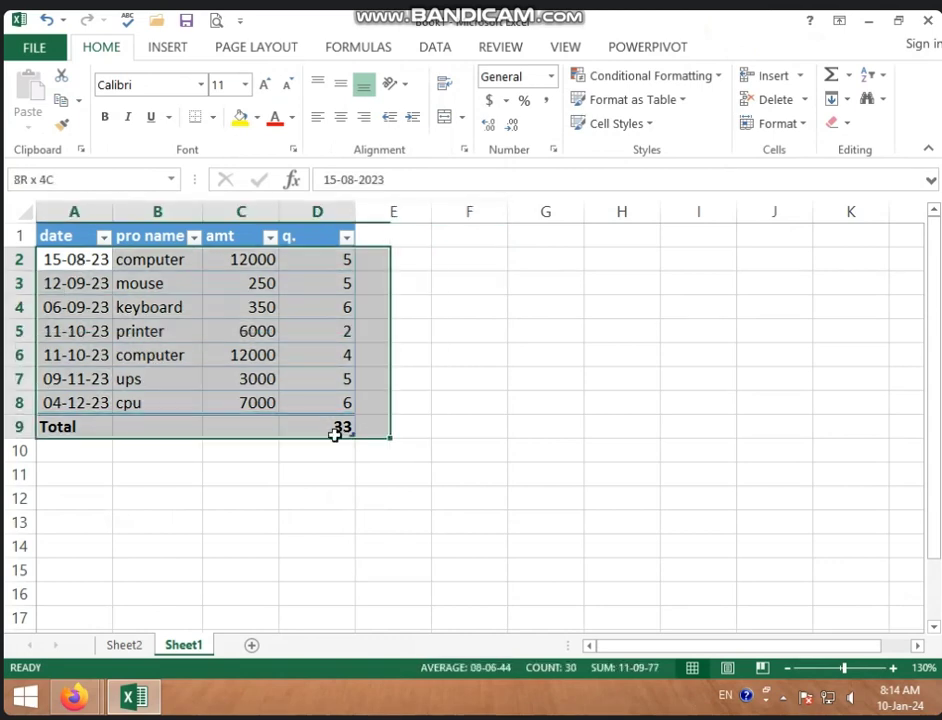
{"action": "left_click", "coordinate": [464, 103]}
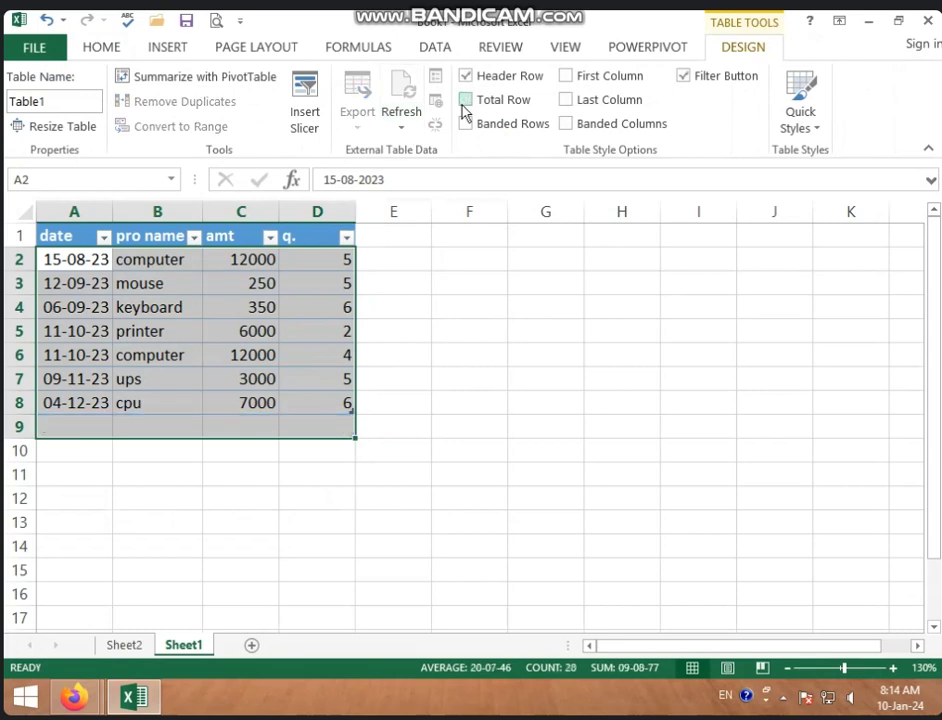
{"action": "left_click", "coordinate": [464, 103]}
{"action": "left_click", "coordinate": [467, 125]}
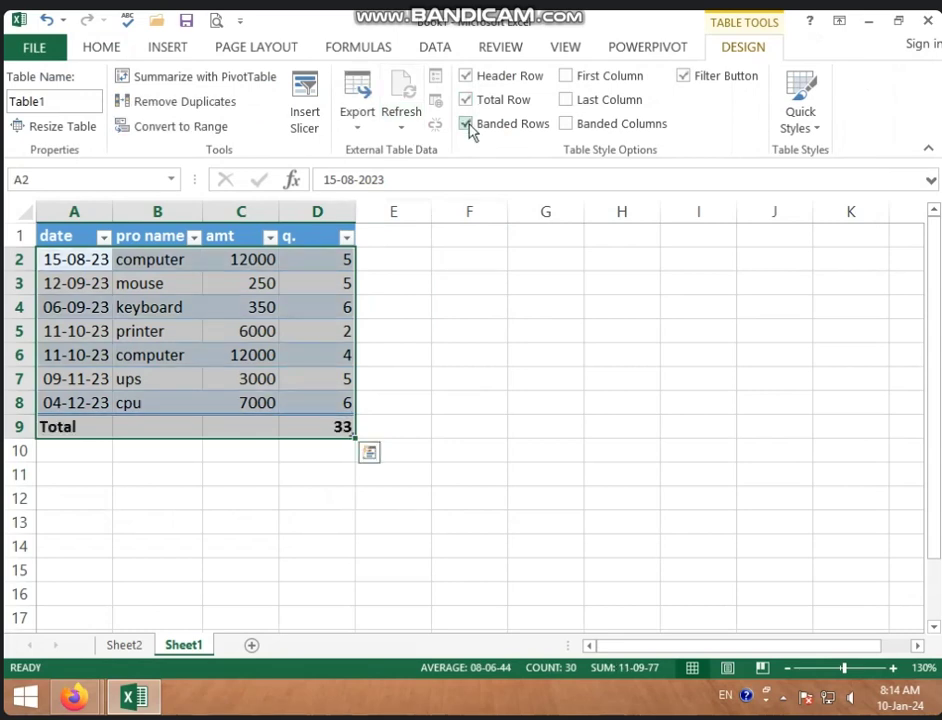
{"action": "left_click", "coordinate": [467, 125]}
{"action": "left_click", "coordinate": [467, 125]}
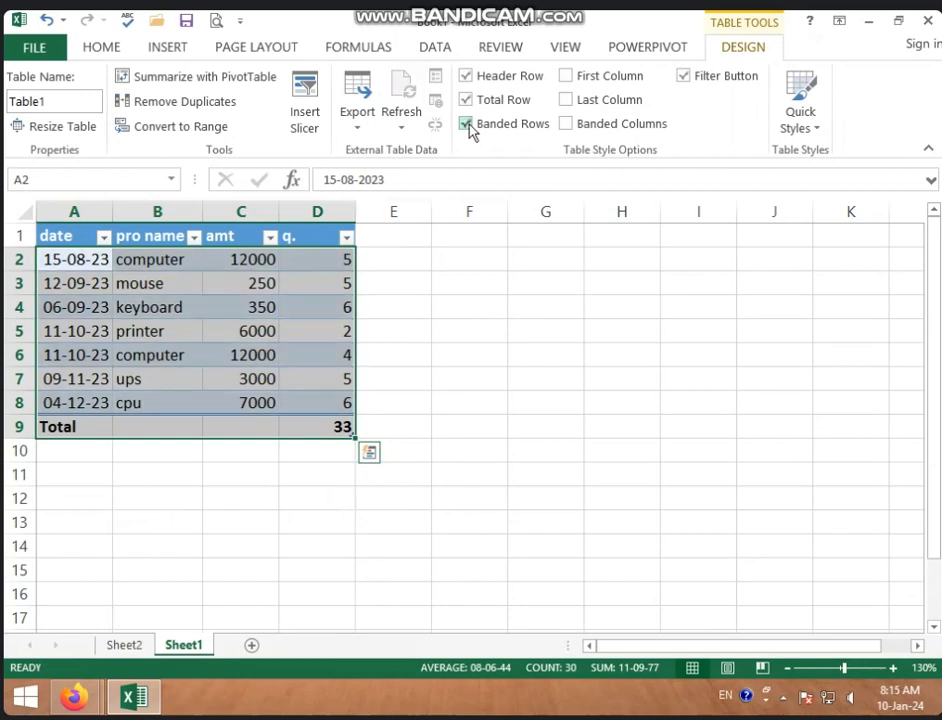
- Try First Column, Last Column and Banded Columns emphasis, then clear them and remove the Total Row
{"action": "left_click", "coordinate": [567, 78]}
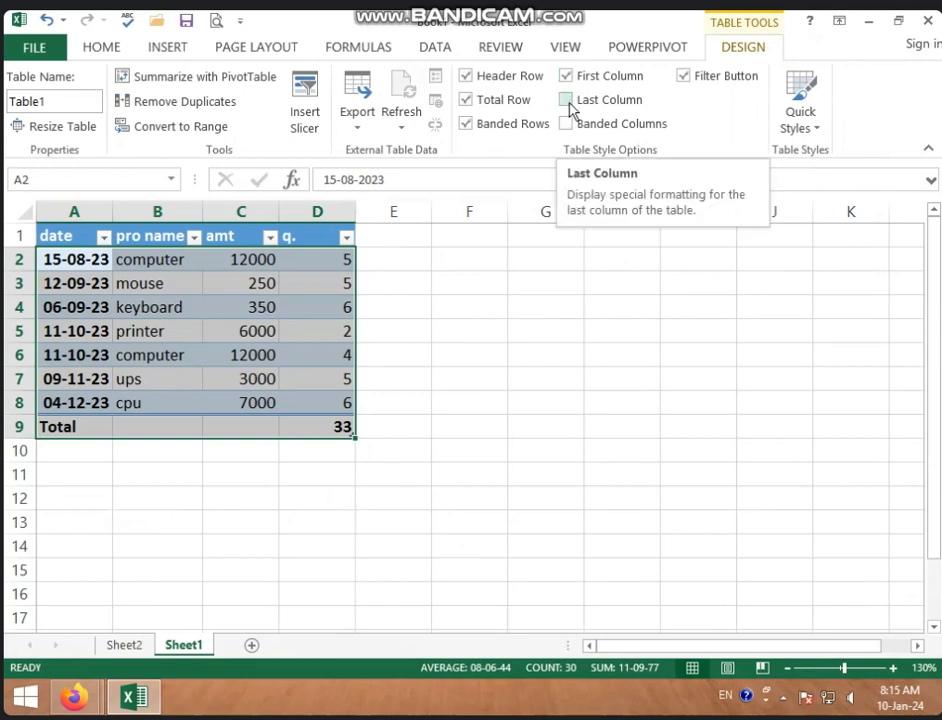
{"action": "left_click", "coordinate": [568, 102]}
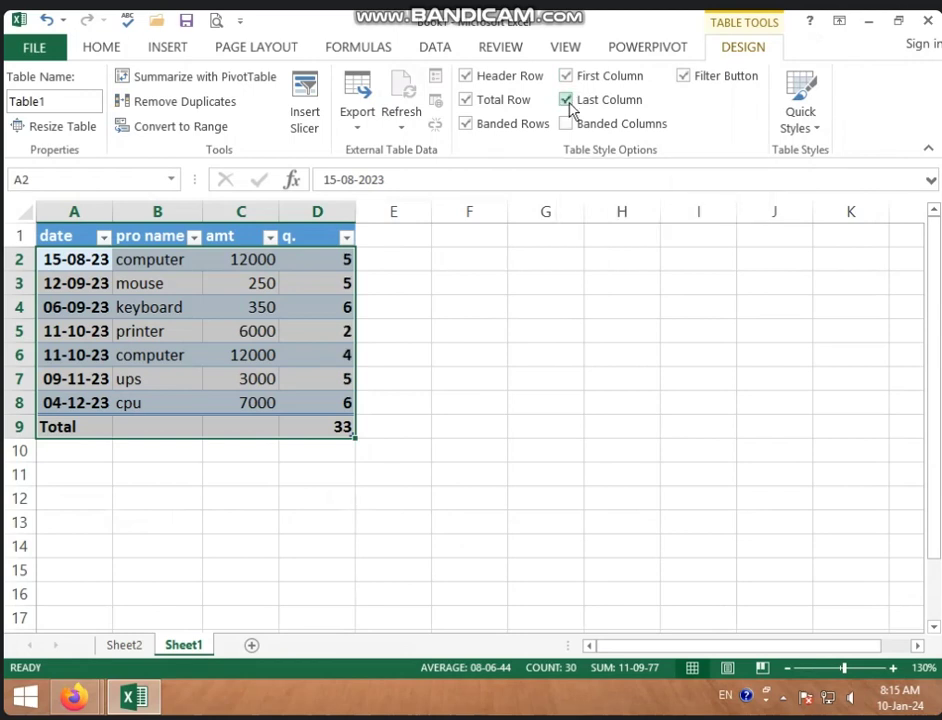
{"action": "left_click", "coordinate": [566, 124]}
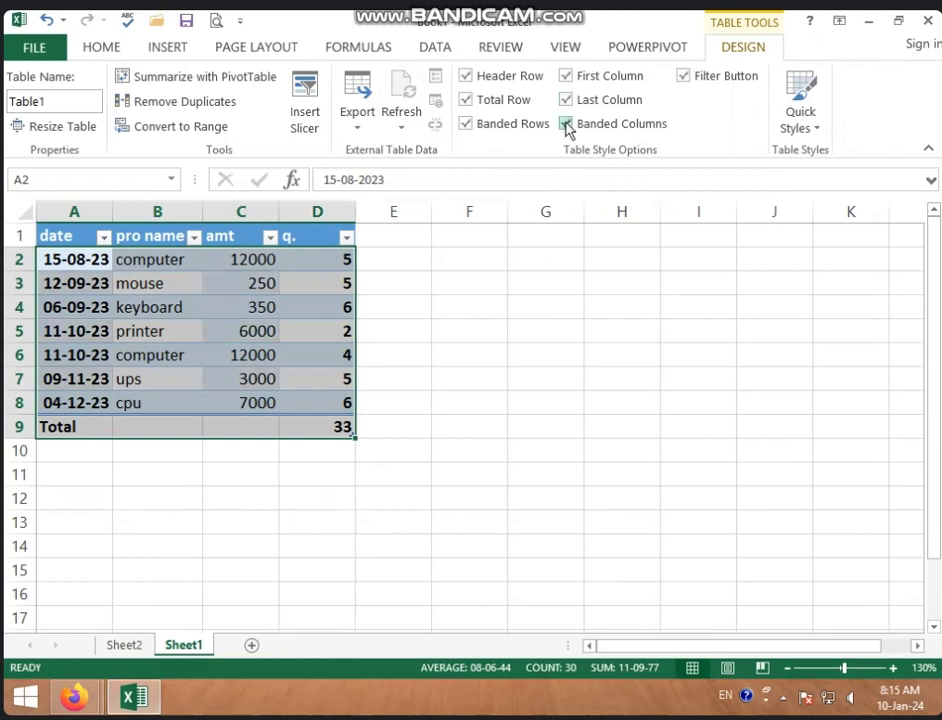
{"action": "left_click", "coordinate": [566, 124]}
{"action": "left_click", "coordinate": [566, 100]}
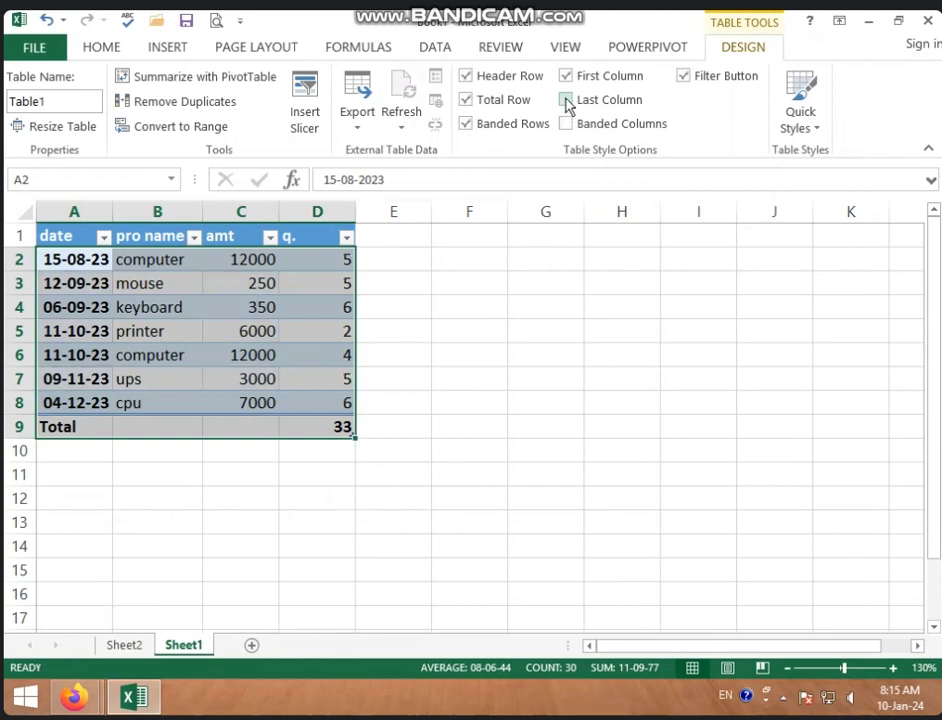
{"action": "left_click", "coordinate": [567, 77]}
{"action": "left_click", "coordinate": [466, 100]}
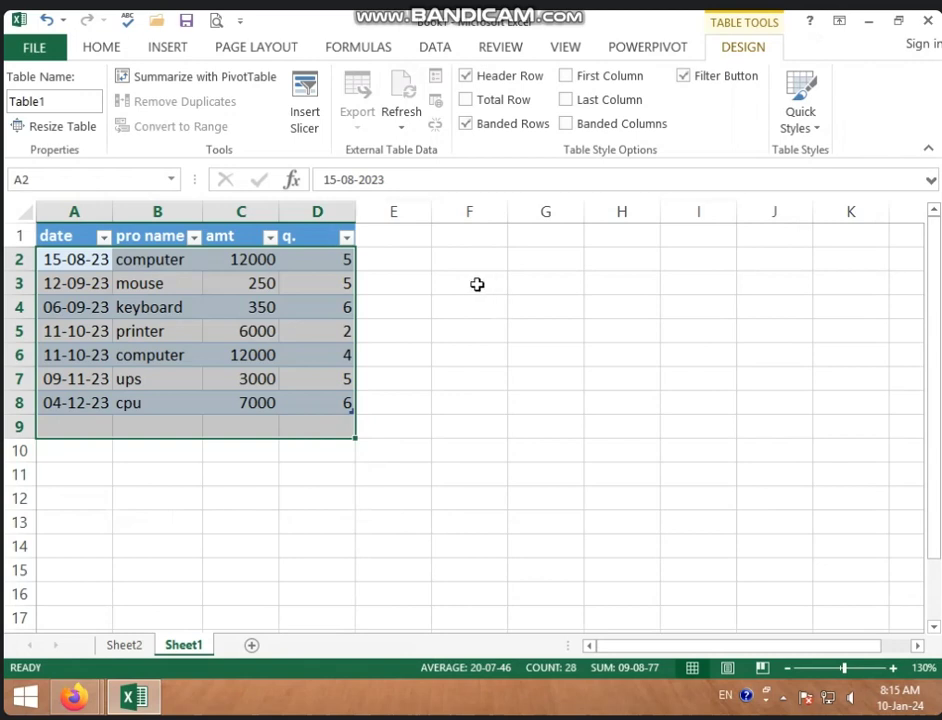
- Apply a light gray Quick Style with bold headers, gray banded rows and column borders to Table1
{"action": "left_click", "coordinate": [818, 133]}
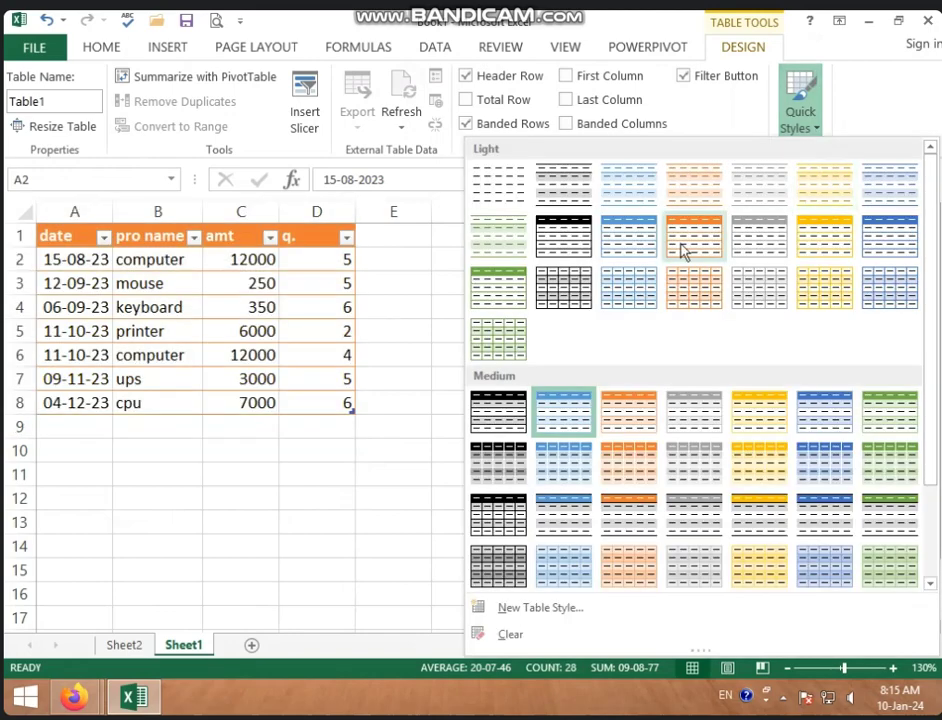
{"action": "left_click", "coordinate": [560, 291]}
{"action": "left_click", "coordinate": [404, 286]}
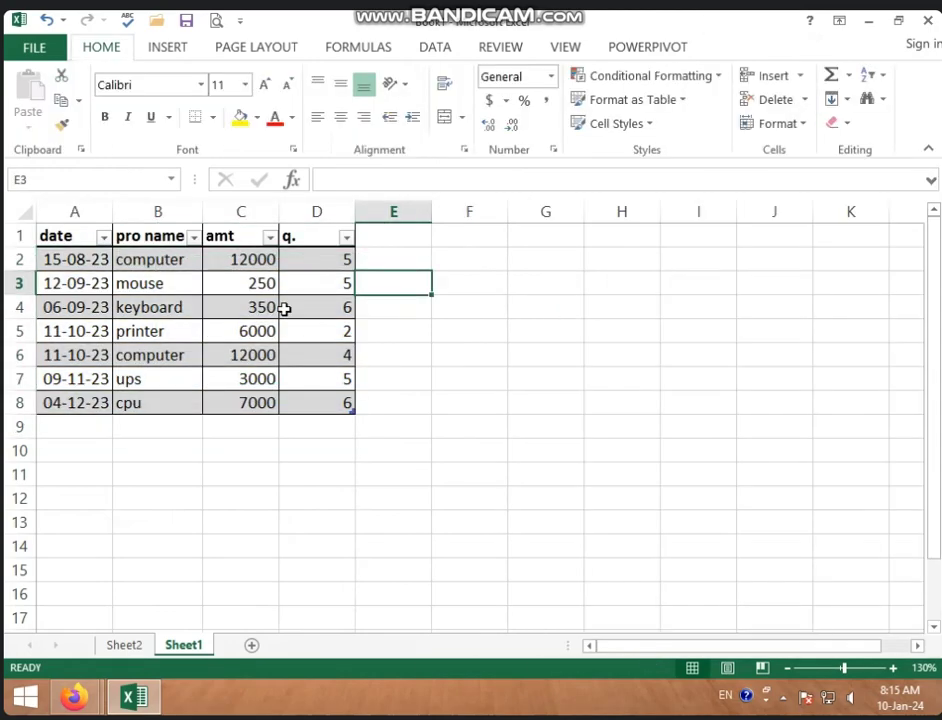
{"action": "left_click", "coordinate": [175, 325]}
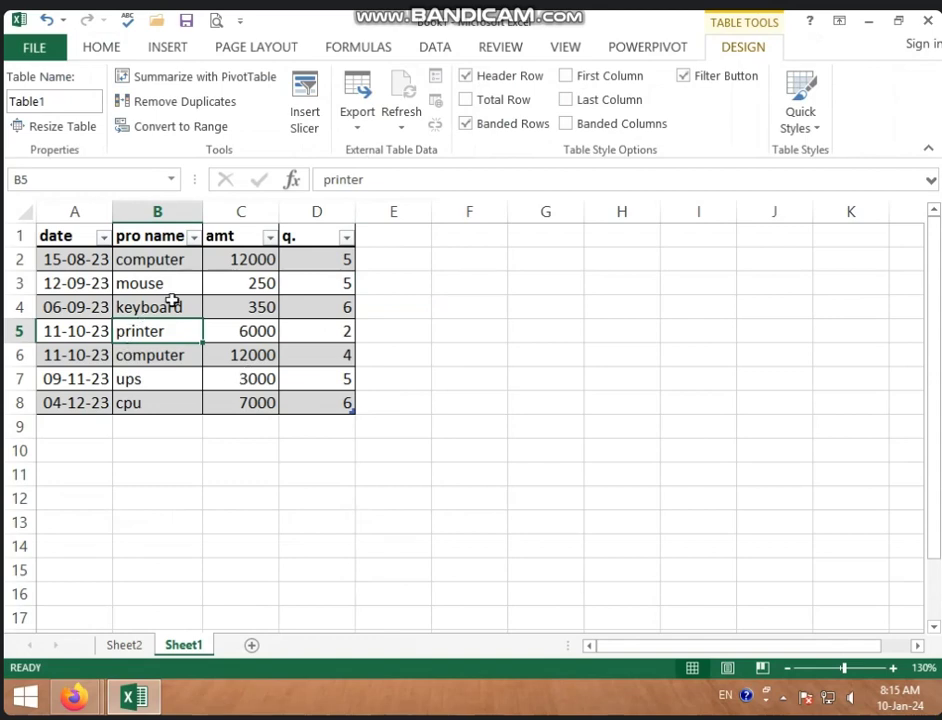
{"action": "left_click", "coordinate": [157, 254]}
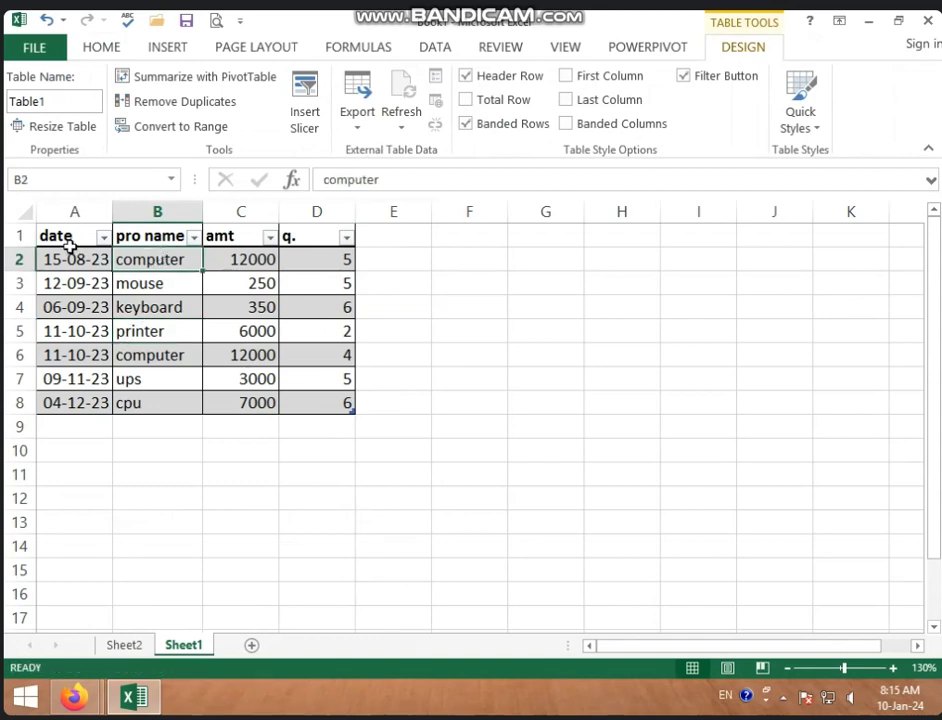
{"action": "left_click_drag", "start_coordinate": [55, 240], "coordinate": [335, 398]}
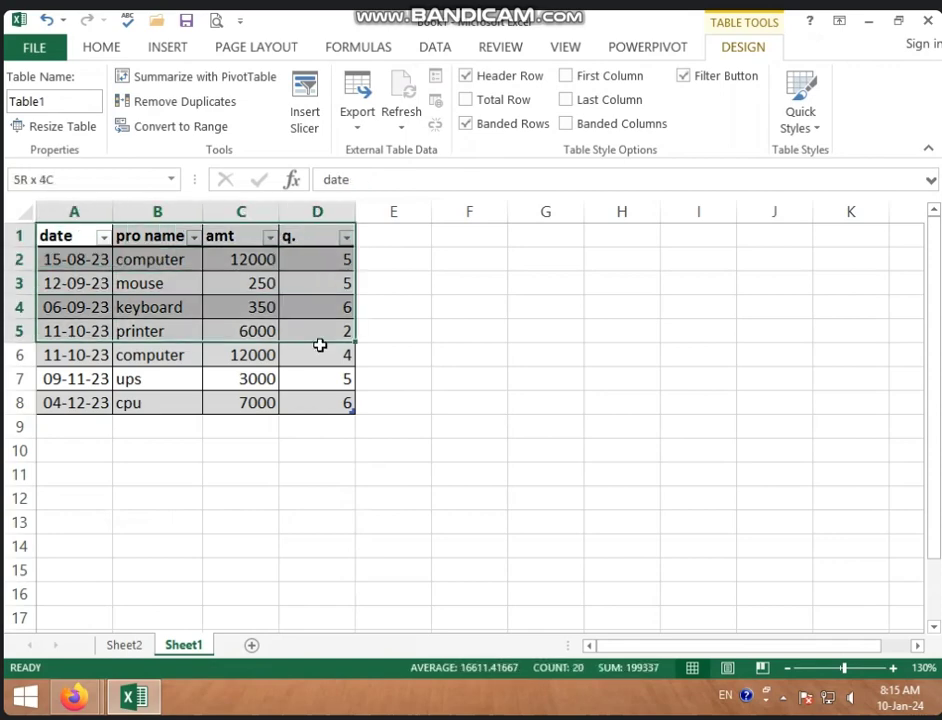
{"action": "left_click", "coordinate": [495, 355]}
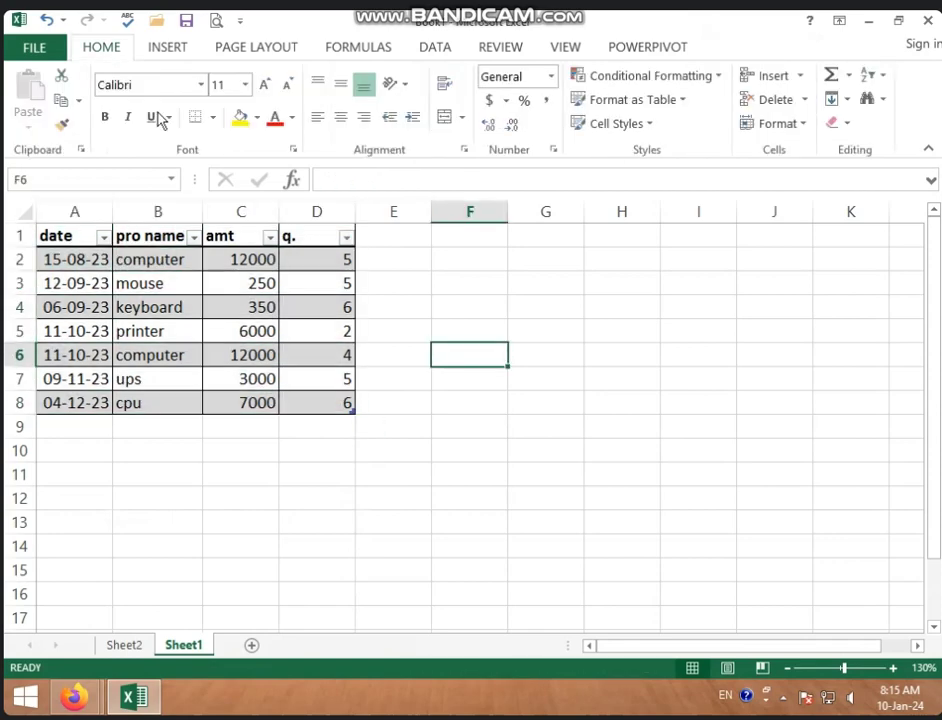
{"action": "left_click", "coordinate": [183, 48]}
{"action": "left_click", "coordinate": [234, 112]}
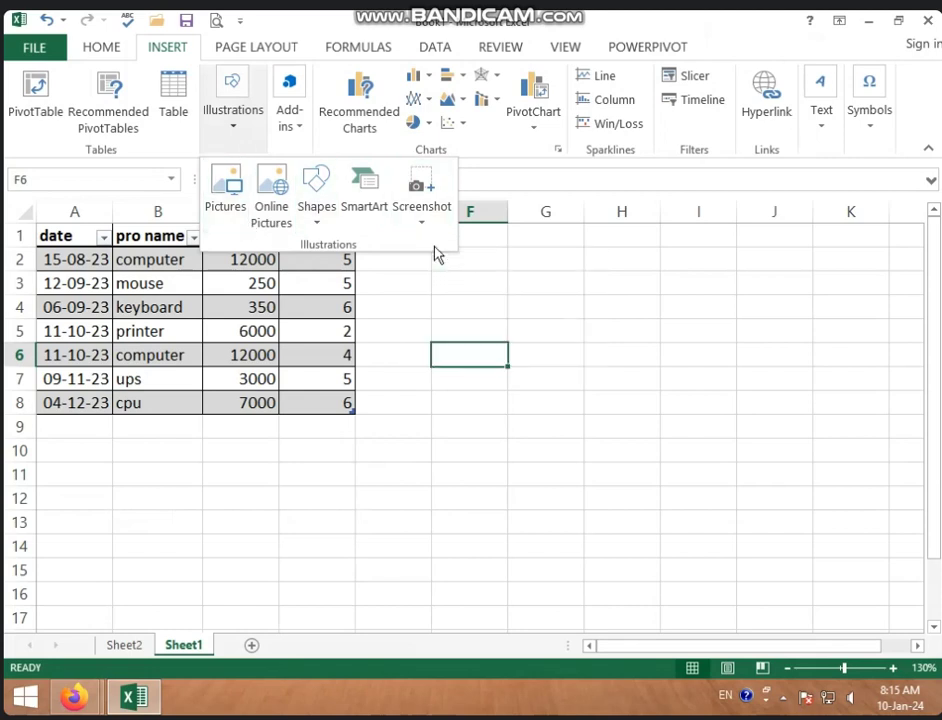
{"action": "left_click", "coordinate": [410, 340]}
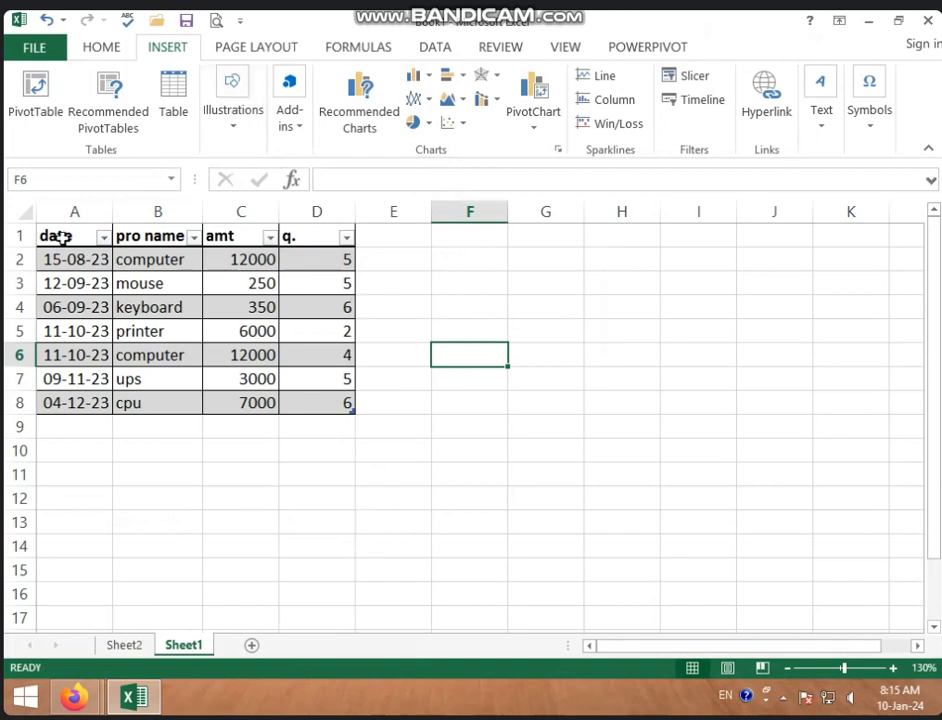
{"action": "left_click_drag", "start_coordinate": [62, 236], "coordinate": [330, 402]}
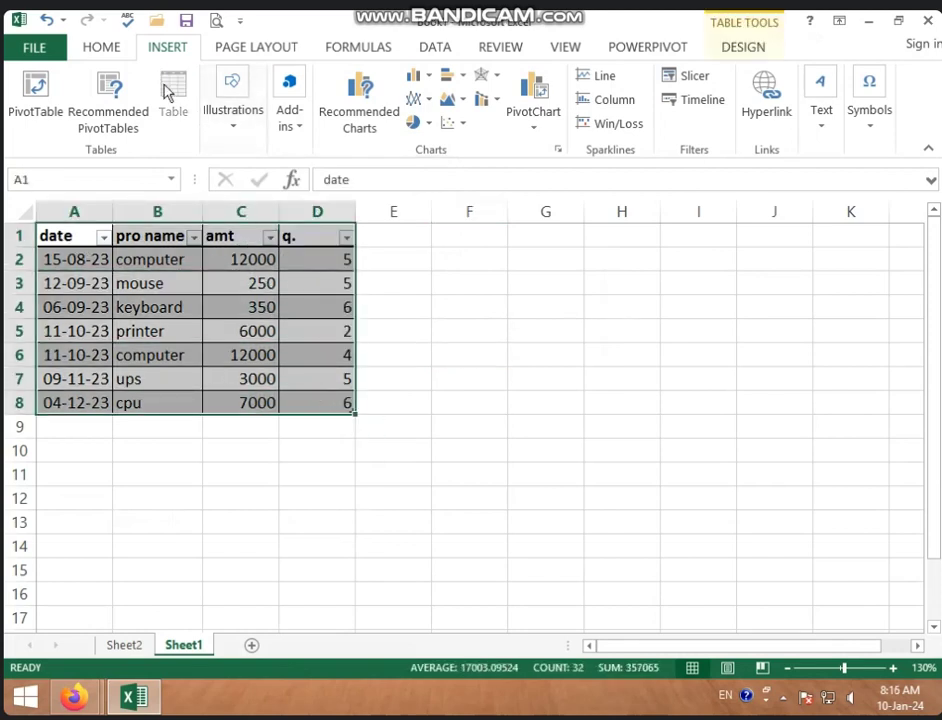
- Clear all formatting from the sales table in A1:D8
{"action": "left_click", "coordinate": [102, 48]}
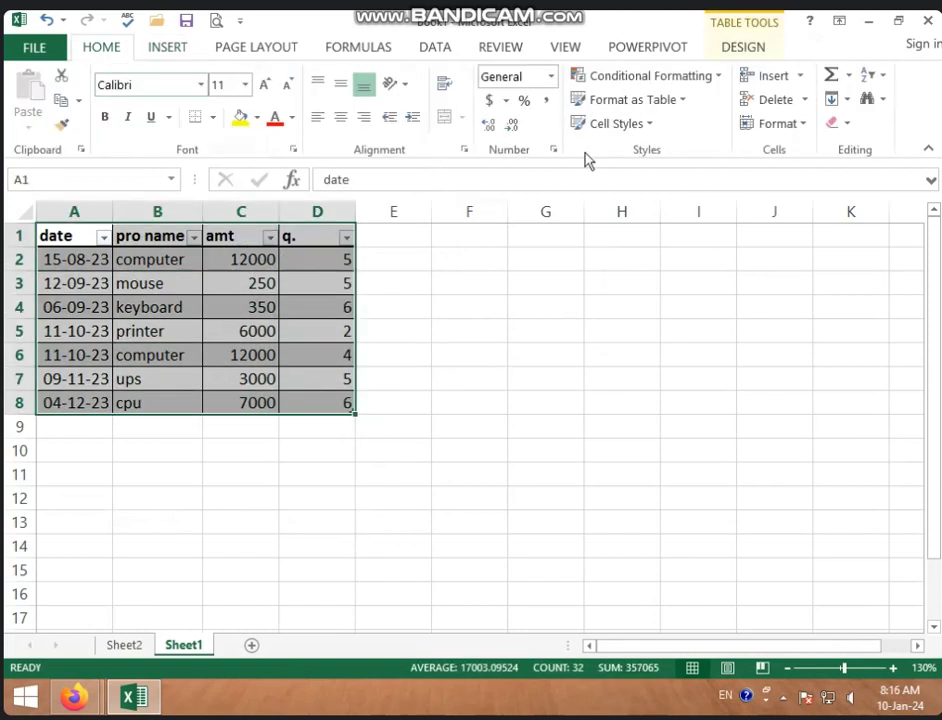
{"action": "left_click", "coordinate": [847, 128]}
{"action": "left_click", "coordinate": [855, 181]}
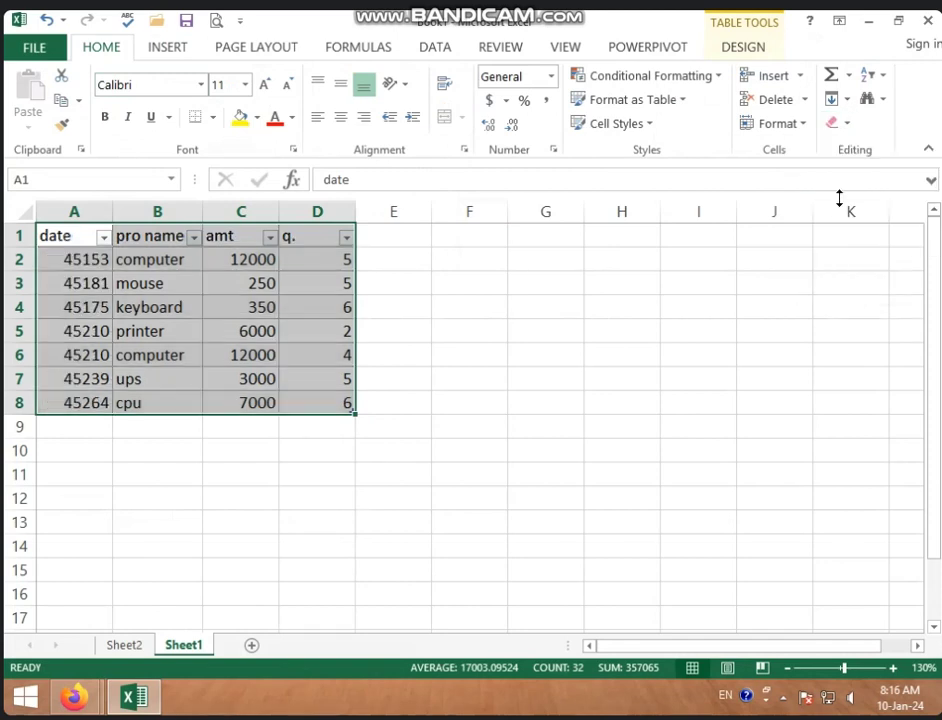
{"action": "left_click", "coordinate": [610, 277]}
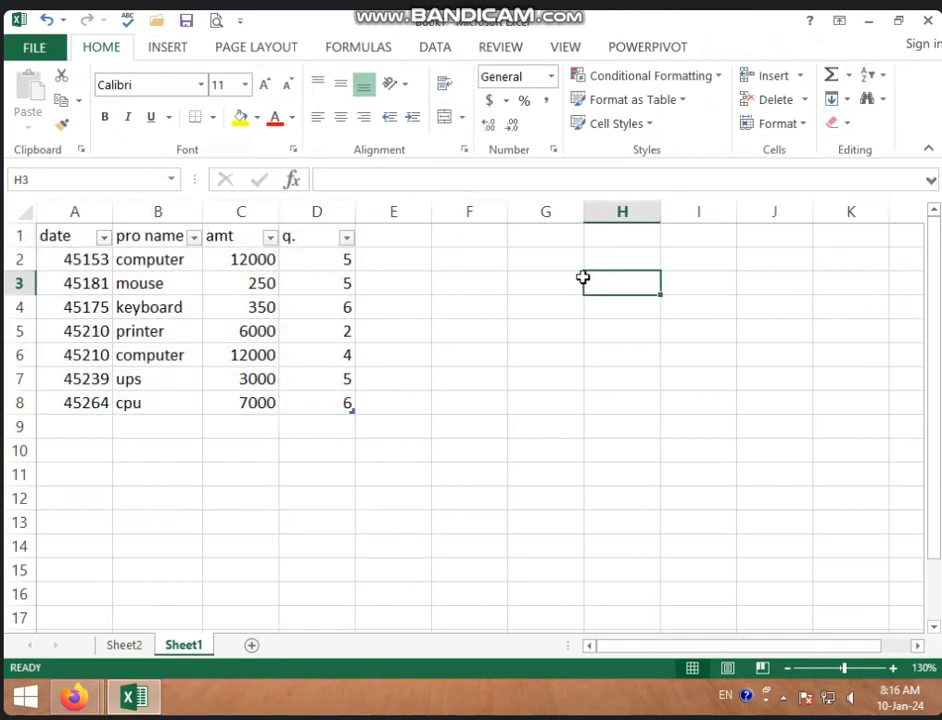
- Remove the header filter arrows with Ctrl+Shift+L, then bring up Insert > Illustrations
{"action": "left_click", "coordinate": [337, 241]}
{"action": "key", "text": "ctrl+shift+l"}
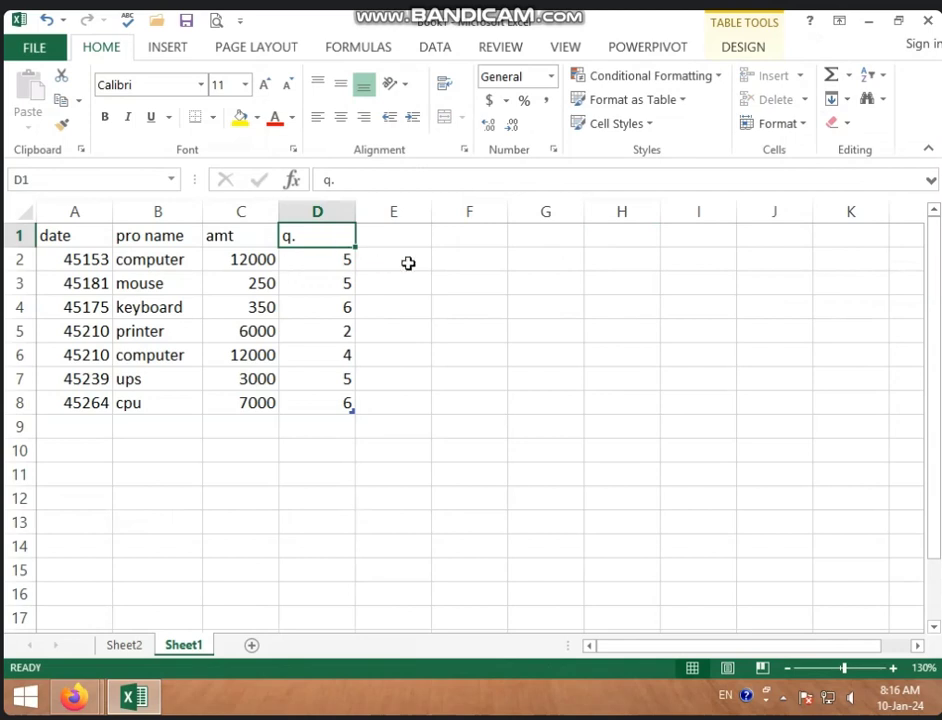
{"action": "left_click", "coordinate": [393, 300]}
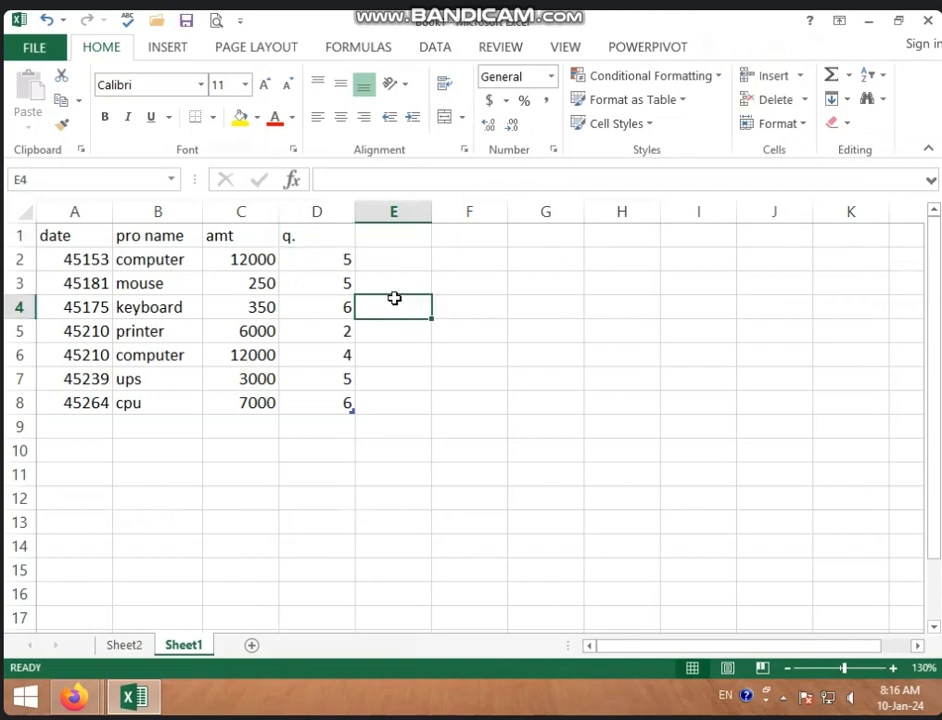
{"action": "left_click", "coordinate": [170, 50]}
{"action": "left_click", "coordinate": [228, 124]}
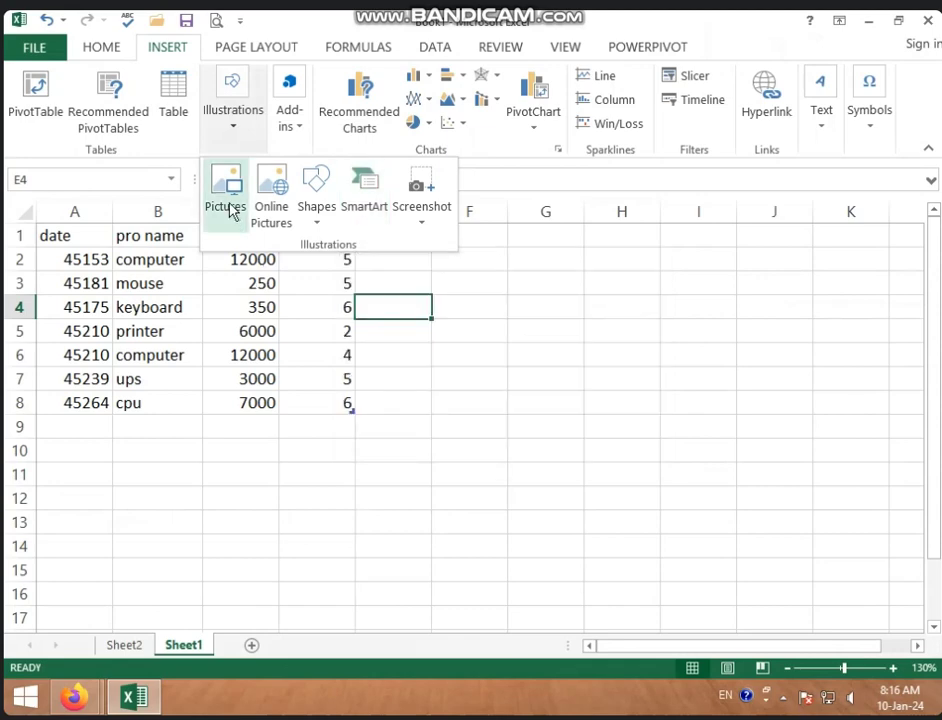
- Insert the LOGO picture from Local Disk (F:) > WALLPAPER onto Sheet1
{"action": "left_click", "coordinate": [230, 208]}
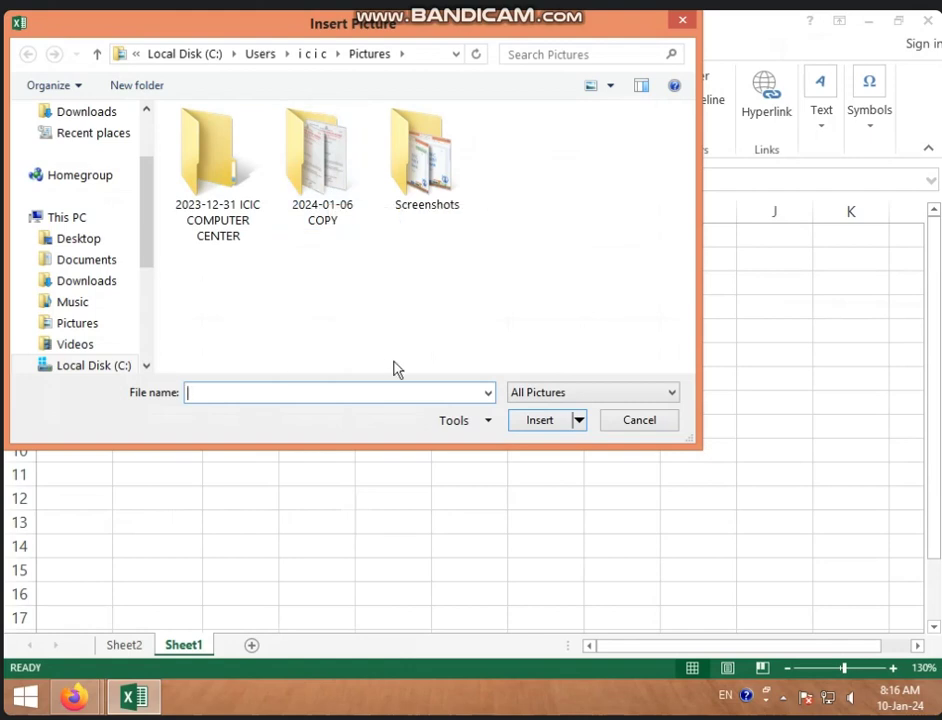
{"action": "left_click", "coordinate": [146, 366]}
{"action": "left_click", "coordinate": [146, 366]}
{"action": "left_click", "coordinate": [146, 366]}
{"action": "left_click", "coordinate": [146, 366]}
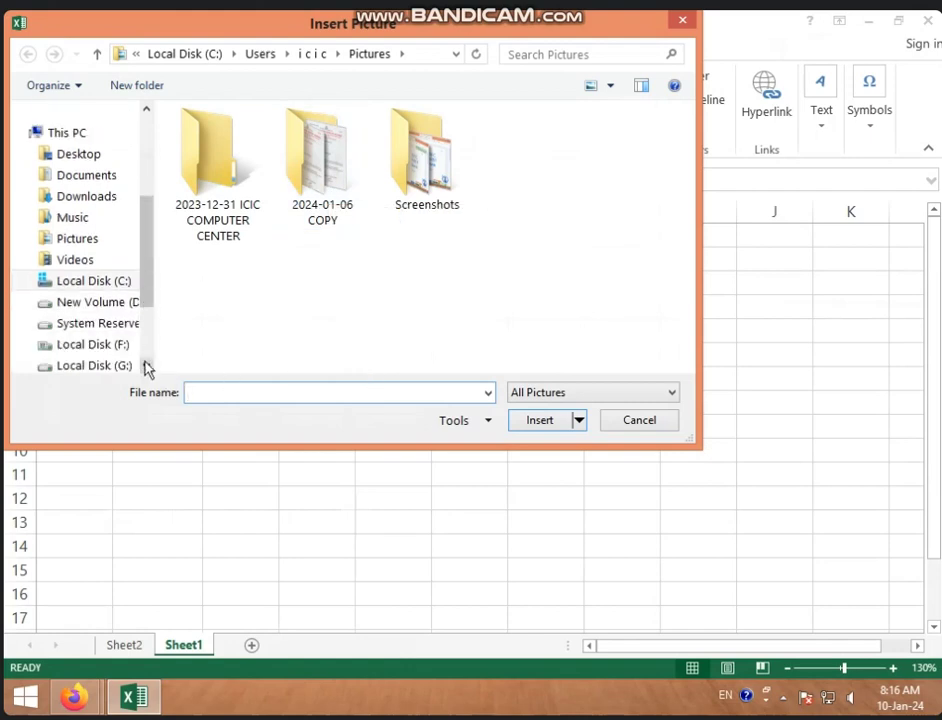
{"action": "left_click", "coordinate": [146, 366]}
{"action": "left_click", "coordinate": [146, 366]}
{"action": "left_click", "coordinate": [100, 305]}
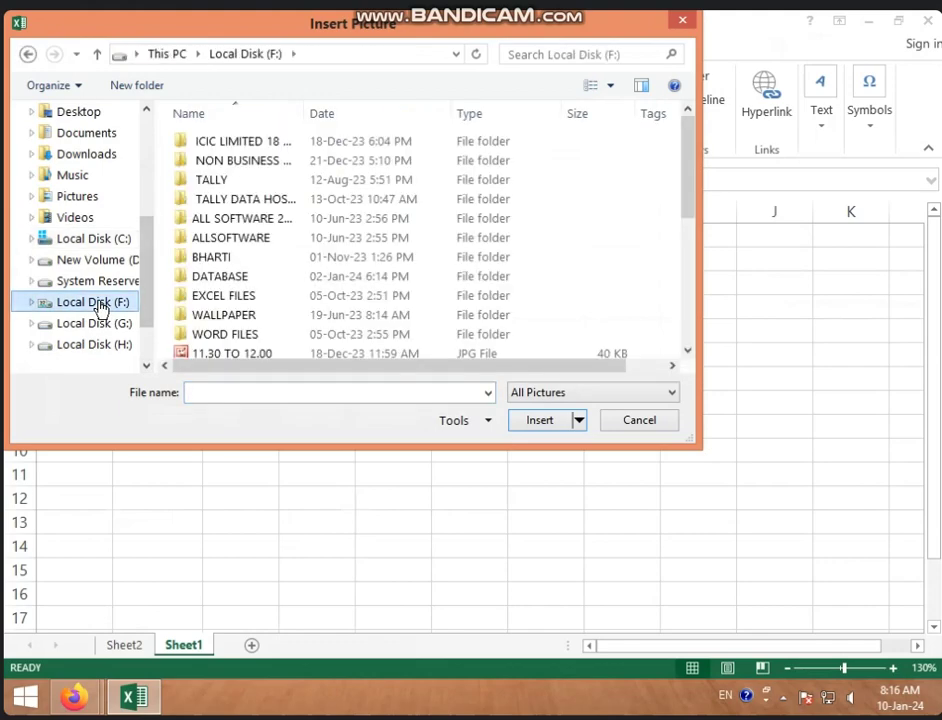
{"action": "double_click", "coordinate": [215, 315]}
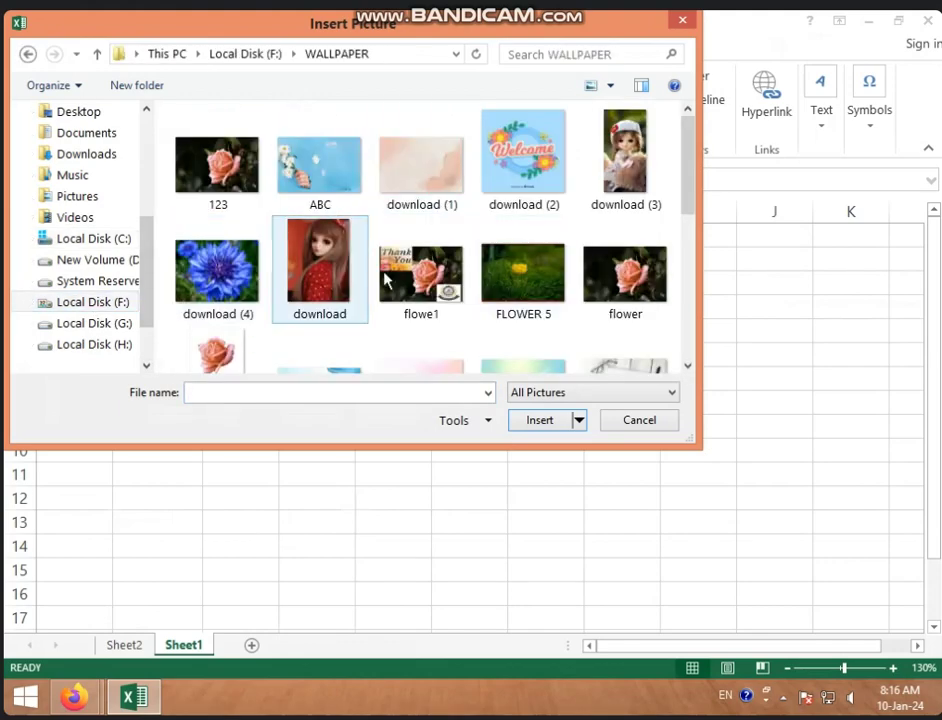
{"action": "scroll", "coordinate": [486, 257], "scroll_direction": "down", "scroll_amount": 2}
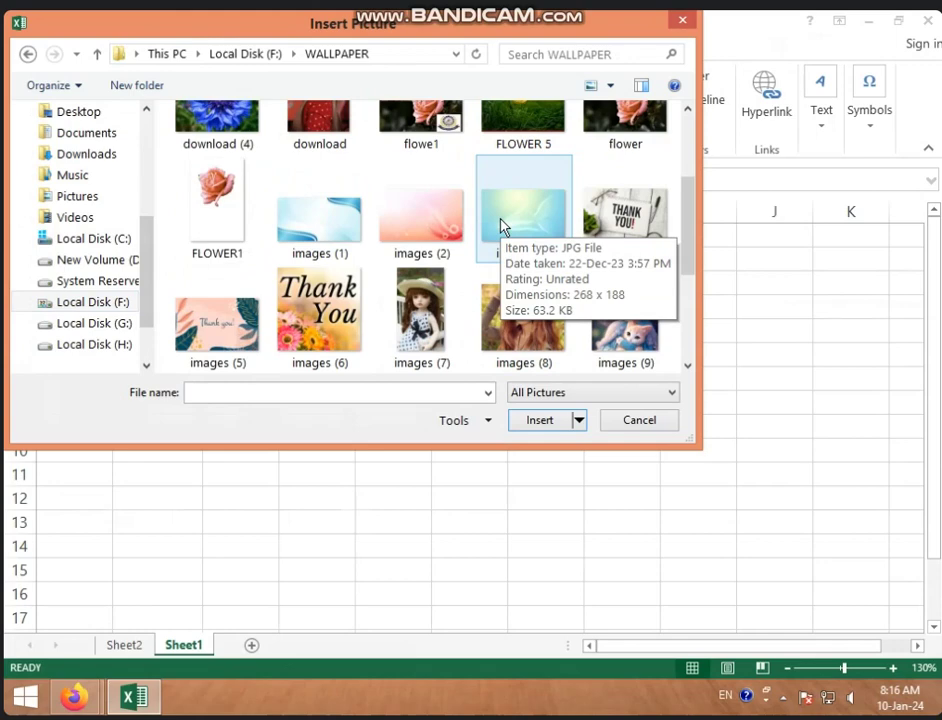
{"action": "scroll", "coordinate": [502, 226], "scroll_direction": "down", "scroll_amount": 3}
{"action": "left_click", "coordinate": [320, 300]}
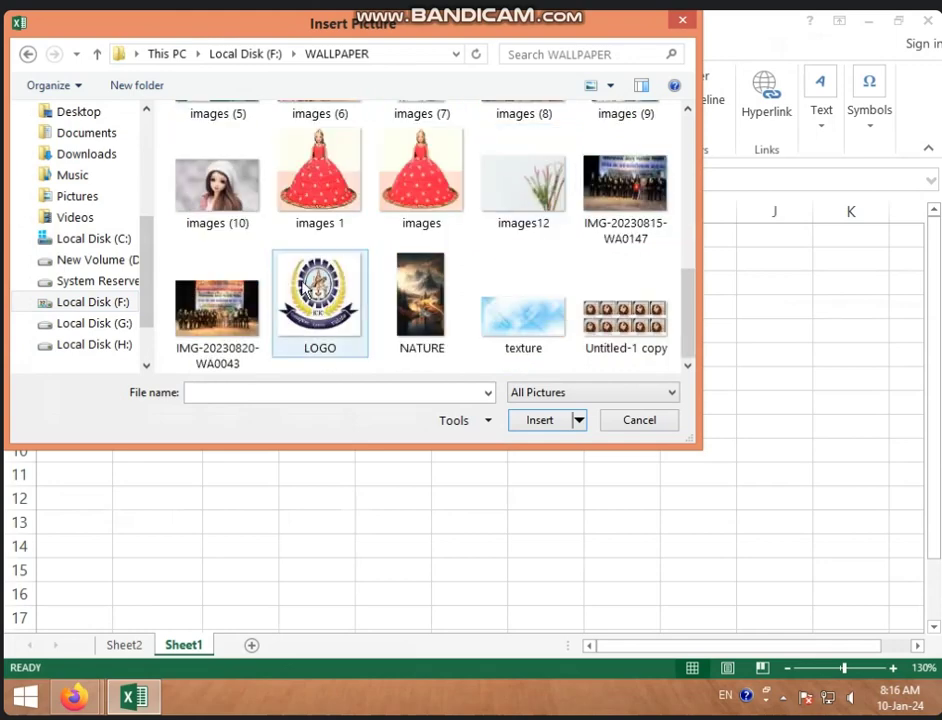
{"action": "left_click", "coordinate": [550, 428]}
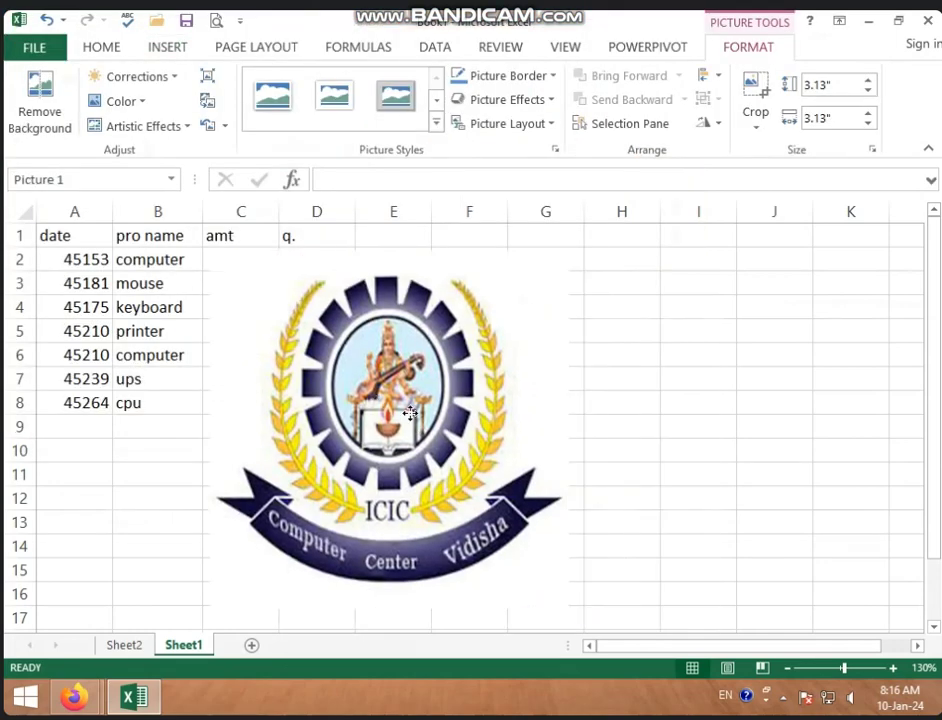
- Resize the logo to 2.2 inches square and place it beside the table's top rows
{"action": "mouse_move", "coordinate": [410, 413]}
{"action": "left_mouse_down"}
{"action": "mouse_move", "coordinate": [493, 420]}
{"action": "mouse_move", "coordinate": [472, 420]}
{"action": "left_mouse_up"}
{"action": "left_click_drag", "start_coordinate": [289, 225], "coordinate": [396, 375]}
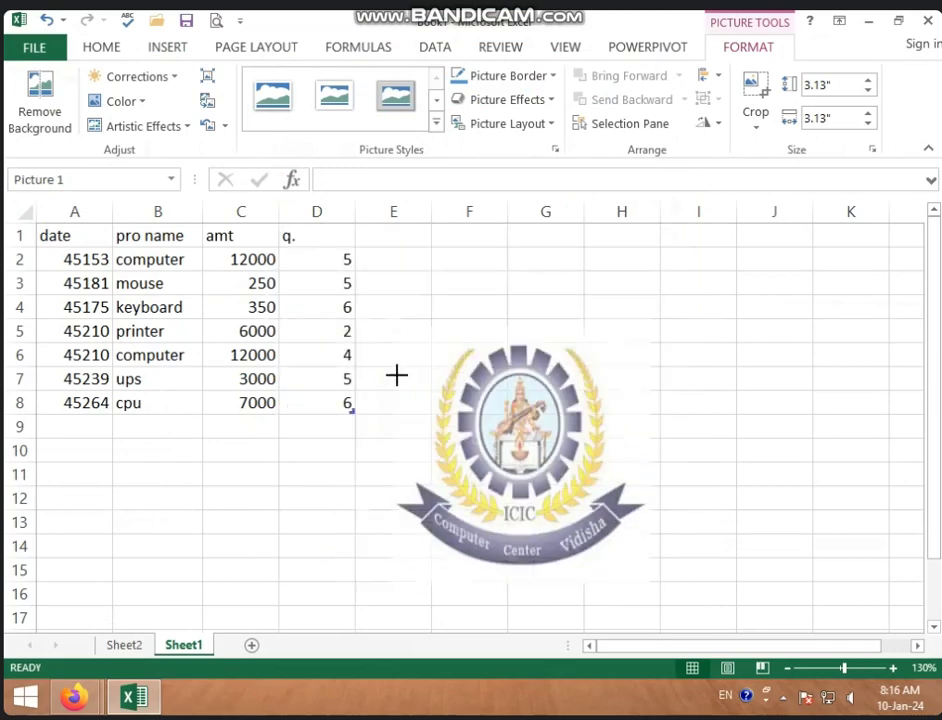
{"action": "left_click_drag", "start_coordinate": [493, 421], "coordinate": [283, 378]}
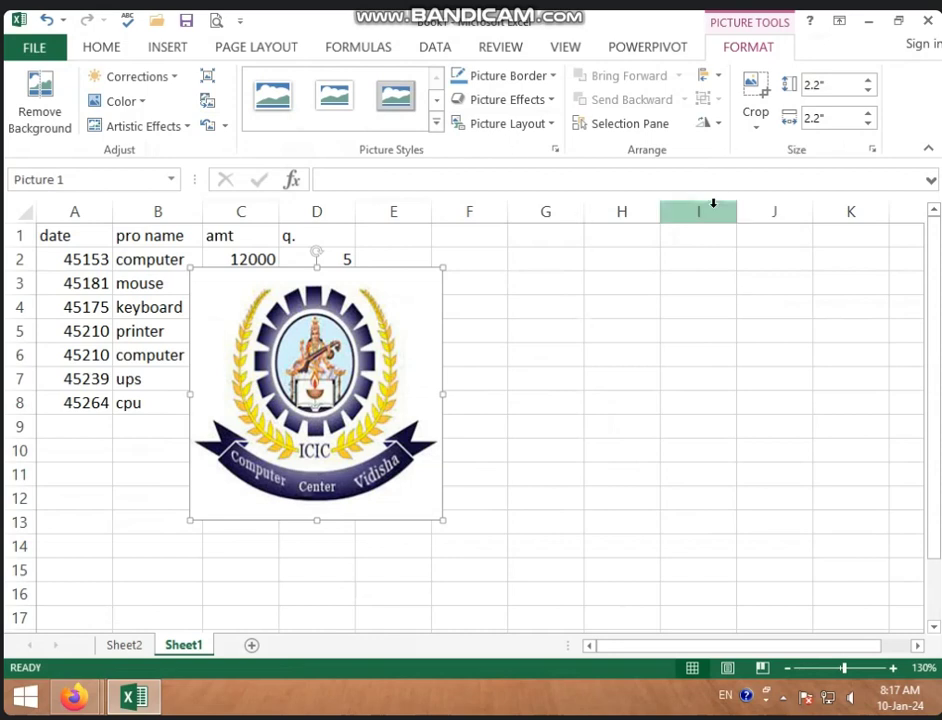
- Check the picture's Align options and shift the logo slightly right
{"action": "left_click", "coordinate": [720, 80]}
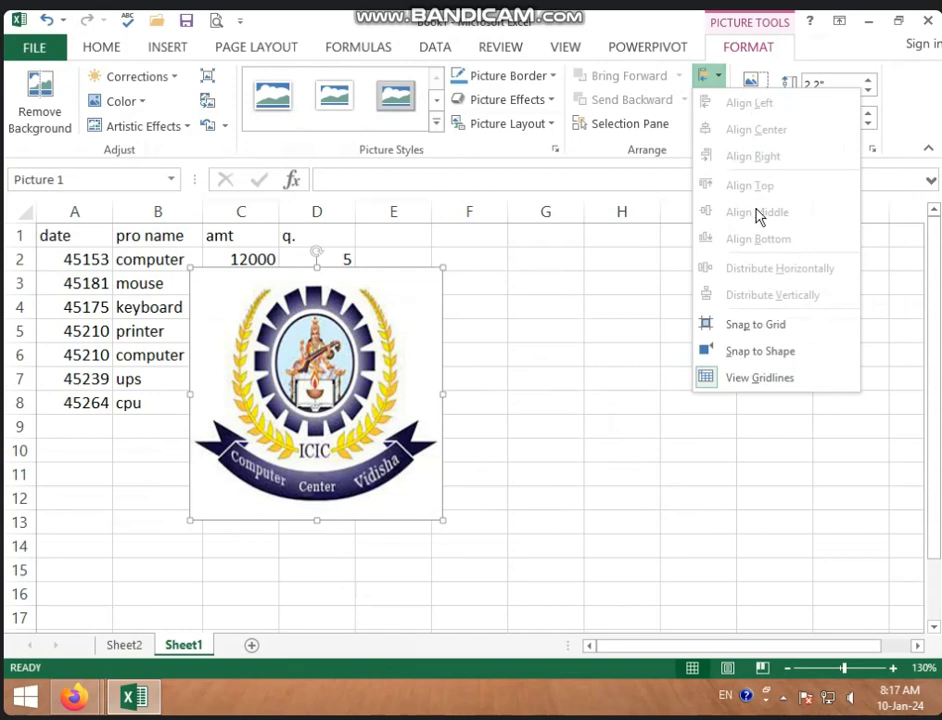
{"action": "left_click", "coordinate": [572, 290]}
{"action": "left_click_drag", "start_coordinate": [410, 322], "coordinate": [467, 322]}
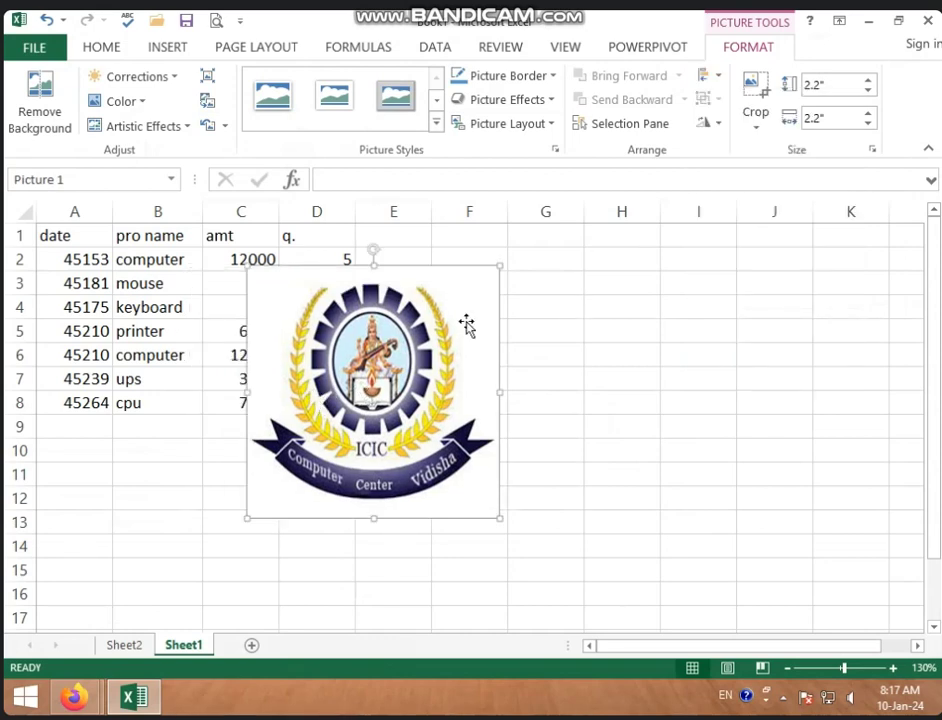
{"action": "left_click", "coordinate": [717, 80]}
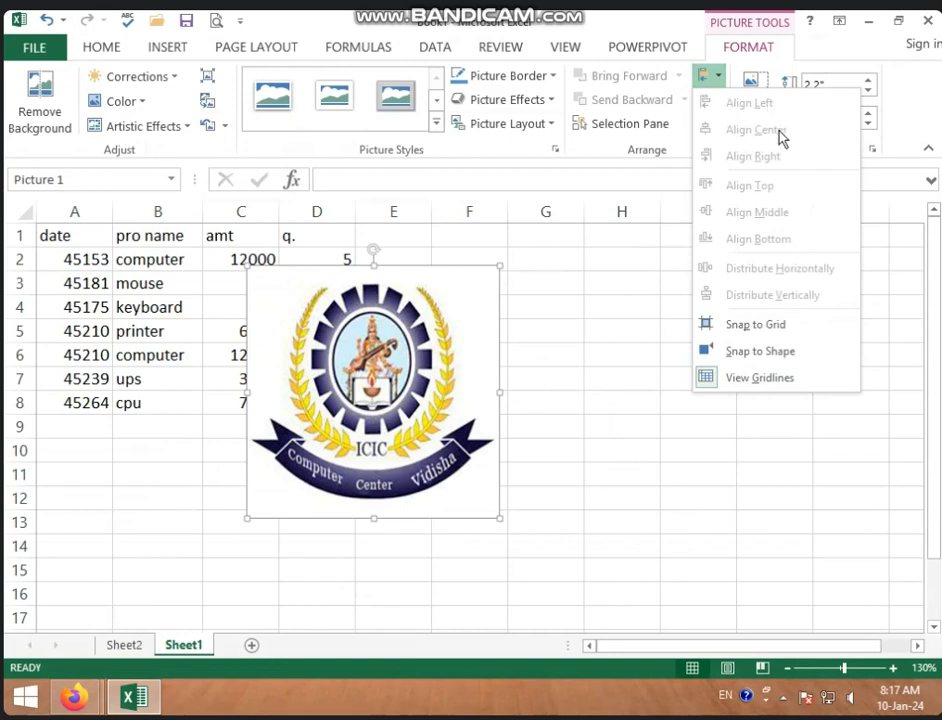
{"action": "left_click", "coordinate": [564, 371]}
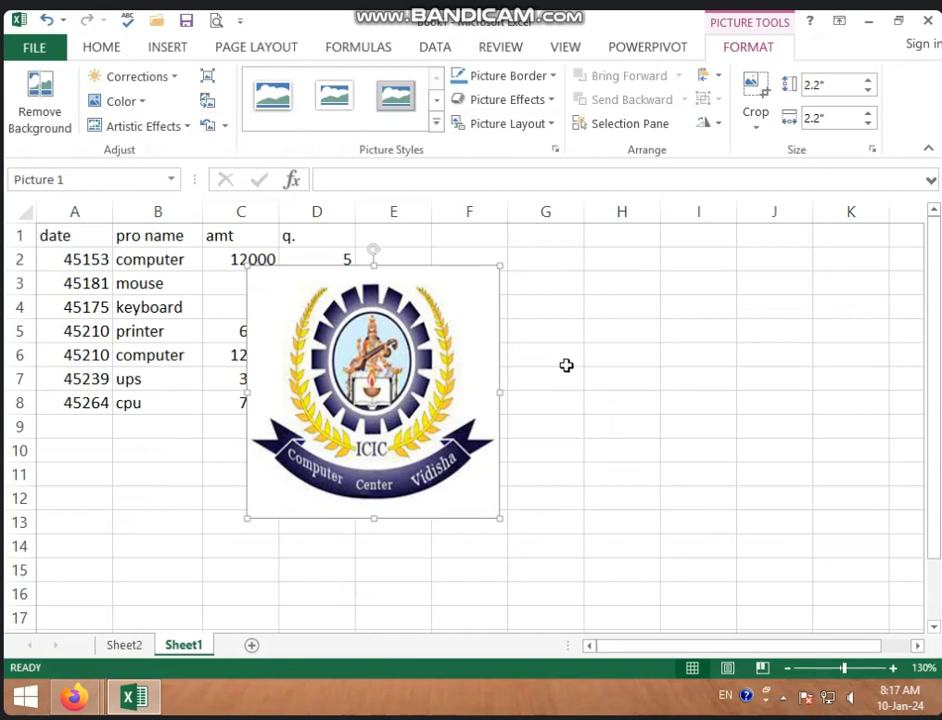
- Move the logo down and right, nudge it back up-left, then delete it from Sheet1
{"action": "left_click_drag", "start_coordinate": [420, 362], "coordinate": [488, 382]}
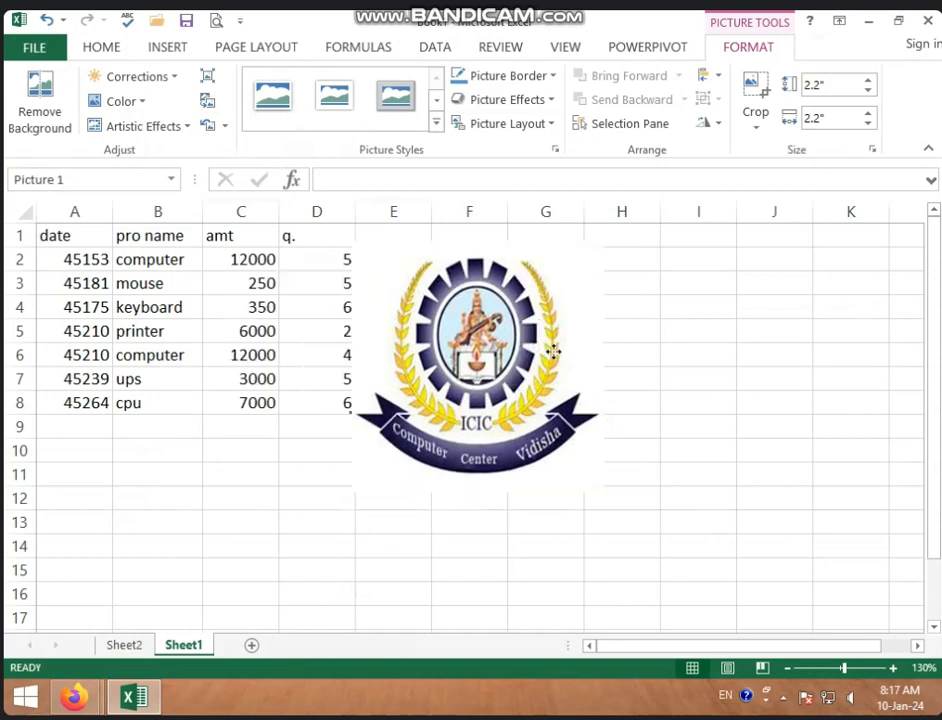
{"action": "left_click", "coordinate": [712, 76]}
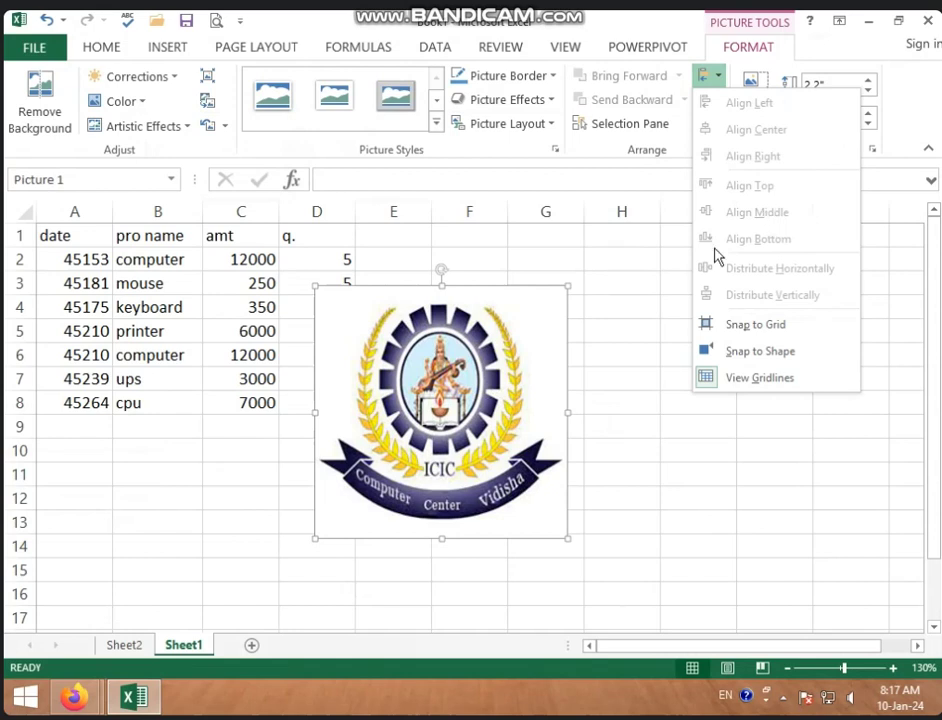
{"action": "left_click", "coordinate": [513, 400]}
{"action": "left_click_drag", "start_coordinate": [552, 320], "coordinate": [533, 285]}
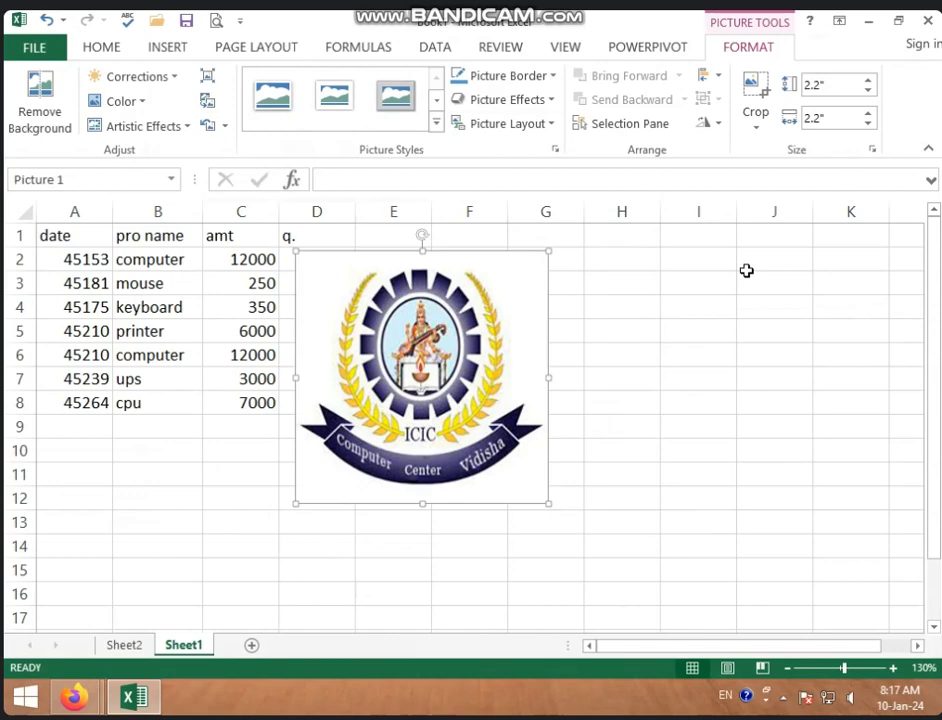
{"action": "key", "text": "Delete"}
- Open the Online Pictures window from Insert > Illustrations
{"action": "left_click", "coordinate": [635, 280]}
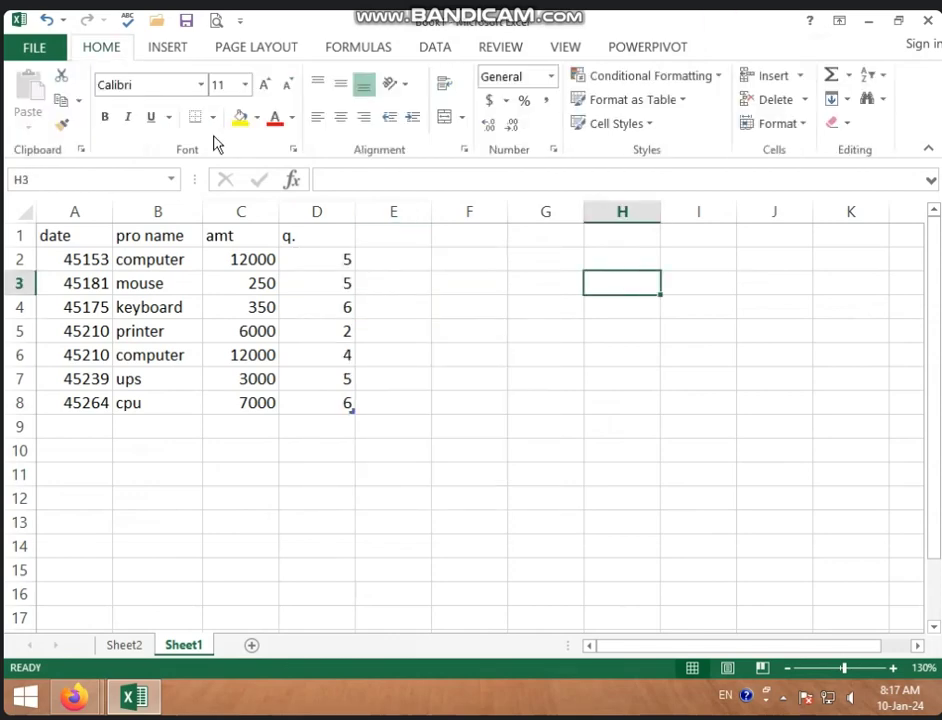
{"action": "left_click", "coordinate": [170, 50]}
{"action": "left_click", "coordinate": [240, 120]}
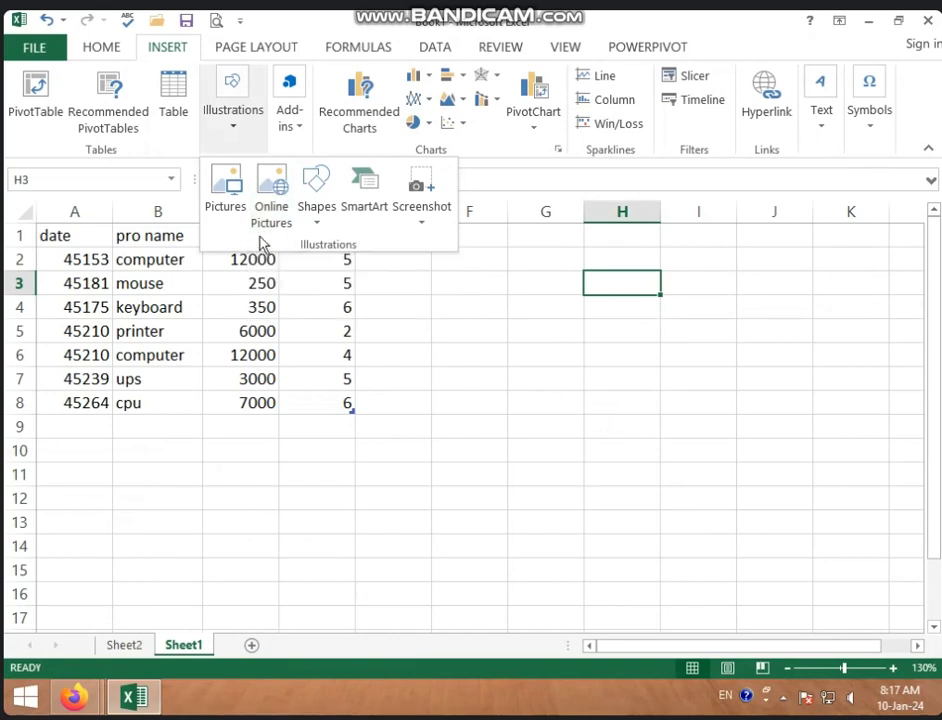
{"action": "left_click", "coordinate": [275, 225]}
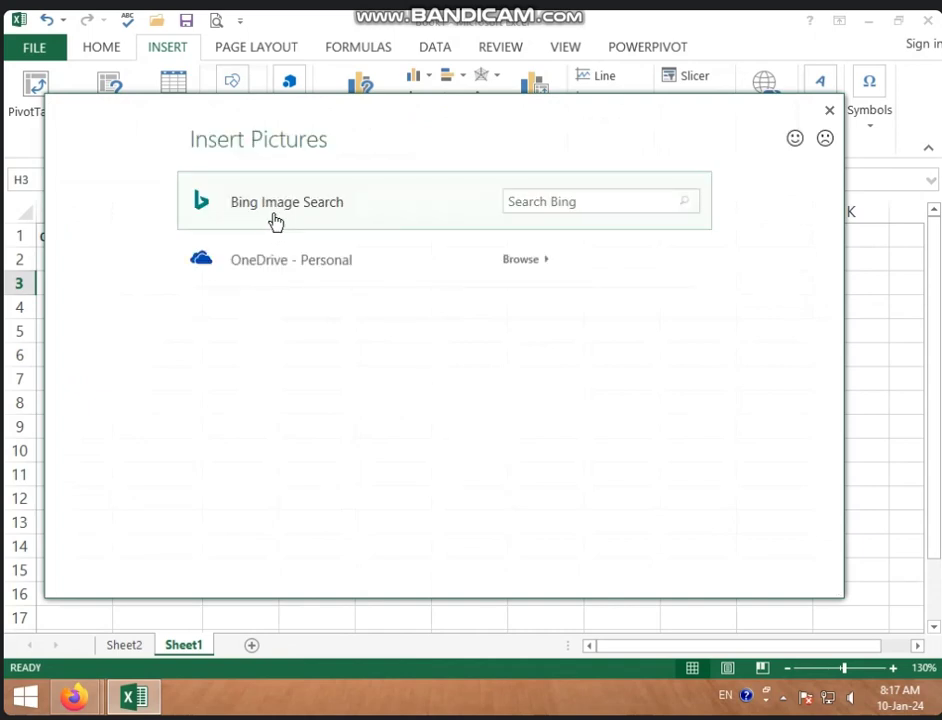
- Search Bing Images for 'radhe krishan image' and turn off the Creative Commons only filter
{"action": "left_click", "coordinate": [591, 204]}
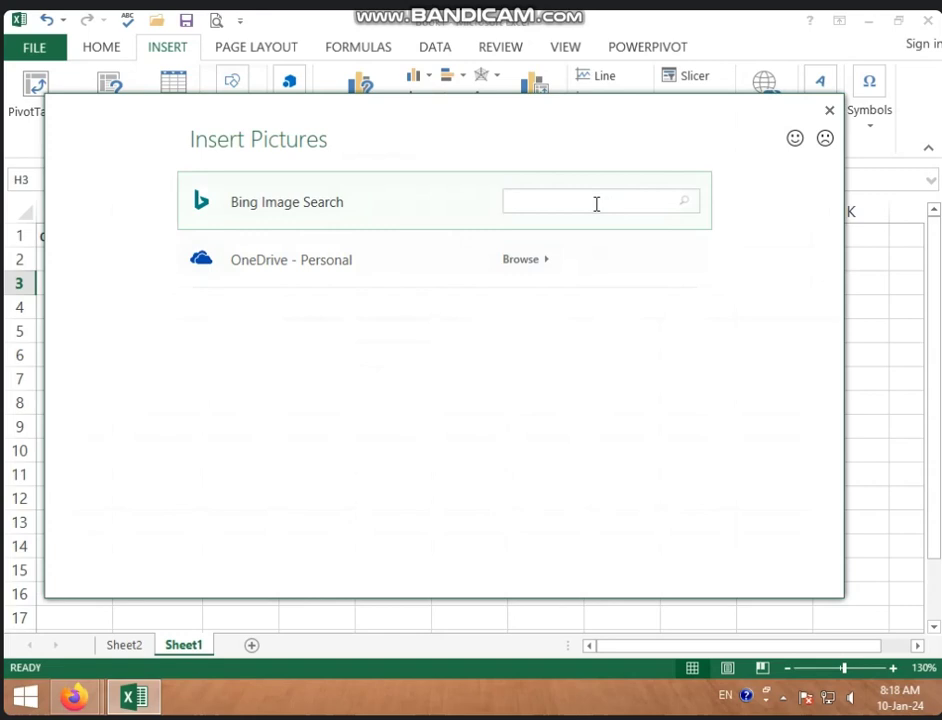
{"action": "type", "text": "r"}
{"action": "type", "text": "adh"}
{"action": "key", "text": "BackSpace"}
{"action": "type", "text": "k"}
{"action": "type", "text": "ei"}
{"action": "key", "text": "BackSpace"}
{"action": "type", "text": "rish"}
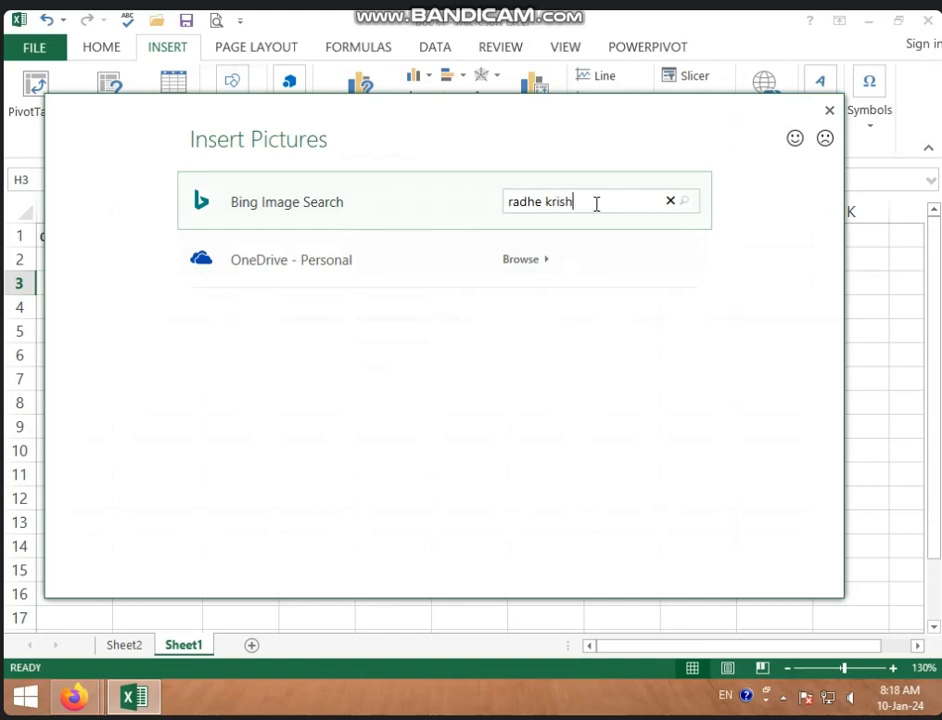
{"action": "type", "text": "an"}
{"action": "type", "text": " image"}
{"action": "key", "text": "Return"}
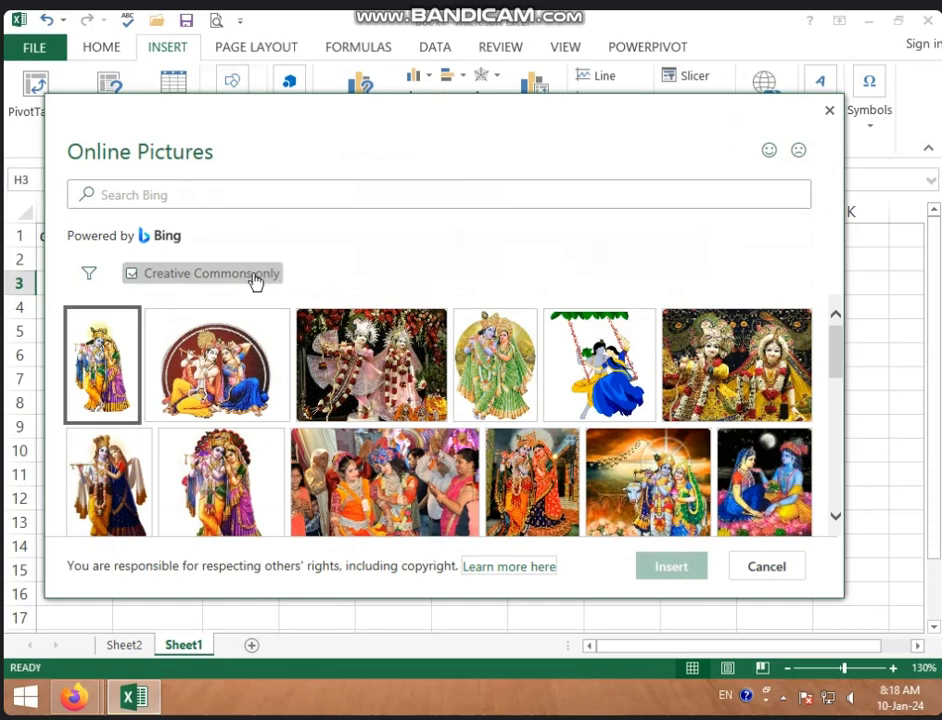
{"action": "left_click", "coordinate": [255, 280]}
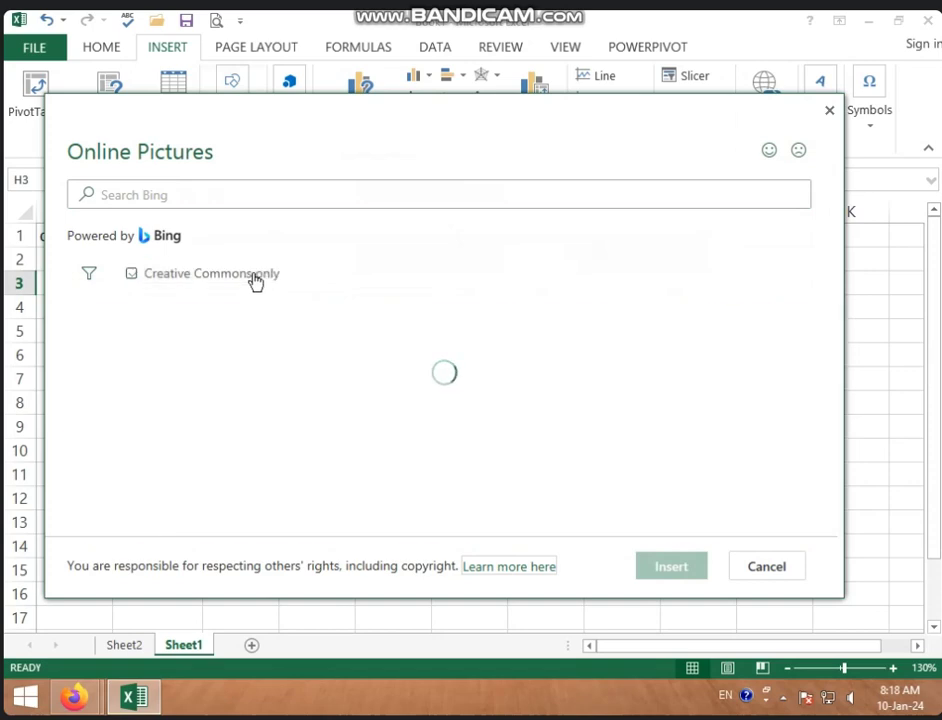